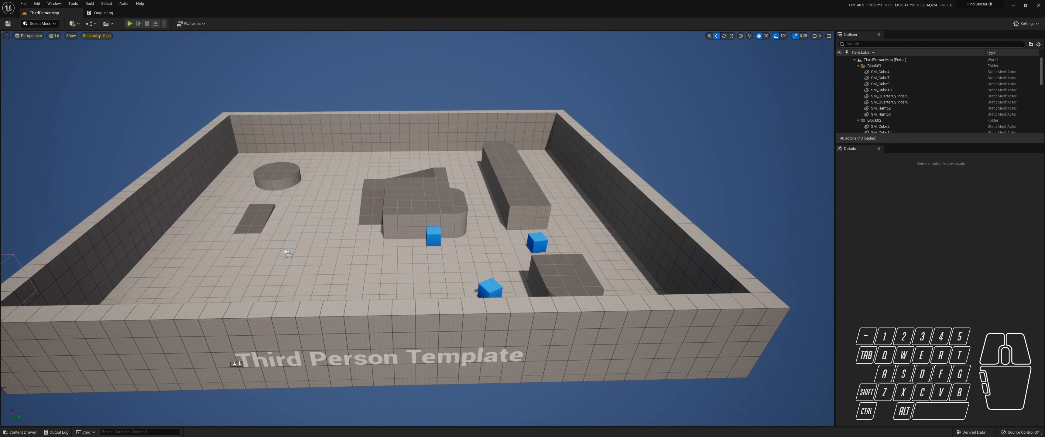
# Step: Try the Low, Medium, High and Epic engine scalability presets on the level, finishing on High
pyautogui.click(1023, 23)
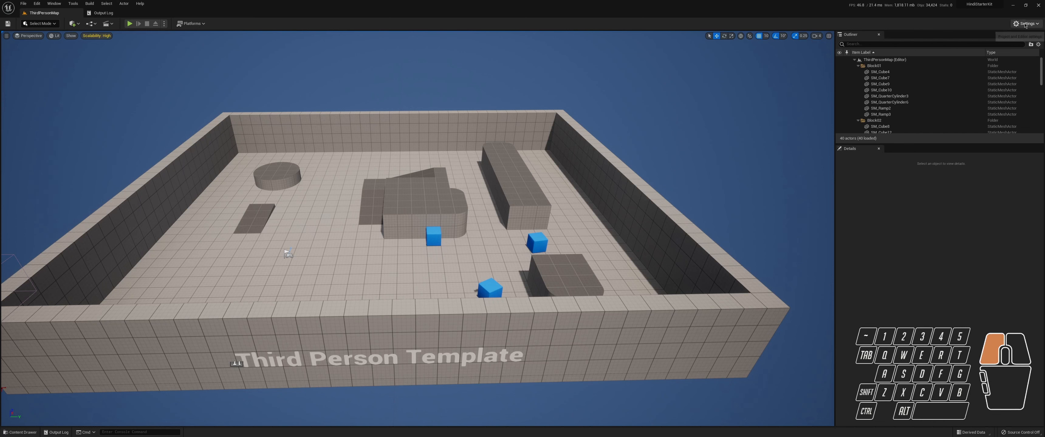
pyautogui.click(1021, 23)
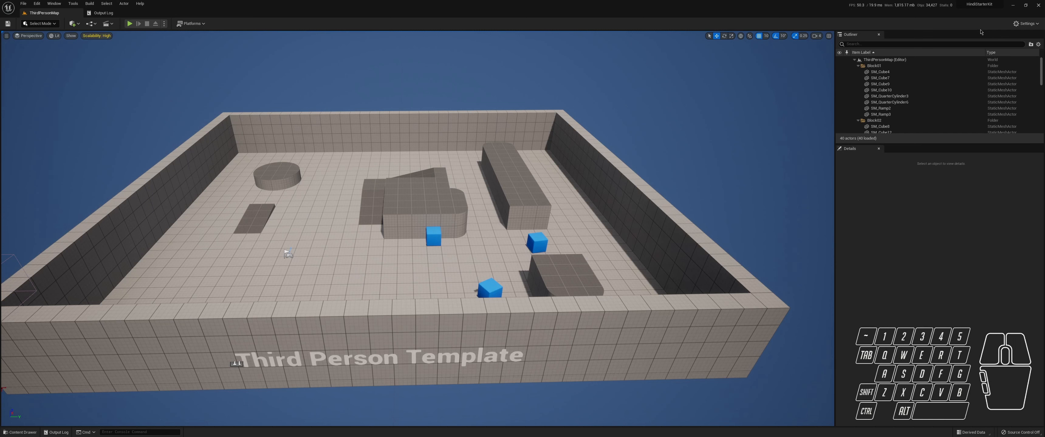
pyautogui.click(1025, 23)
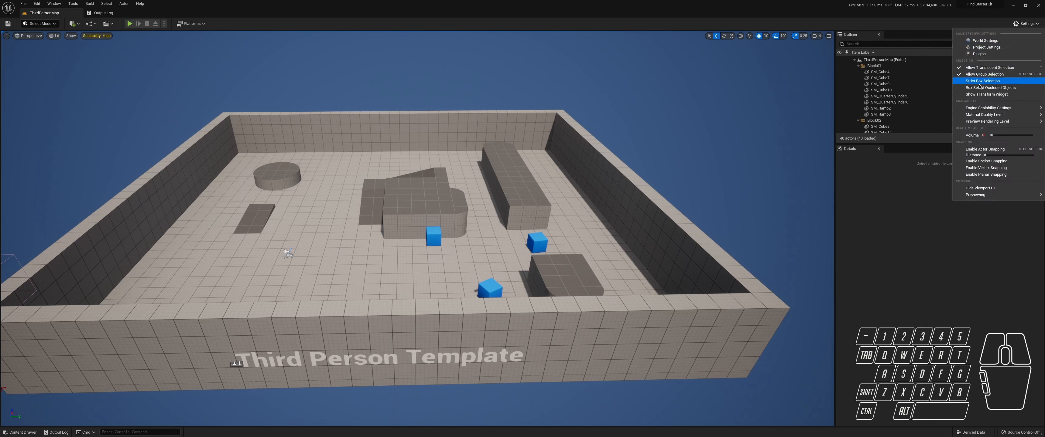
pyautogui.moveTo(981, 108)
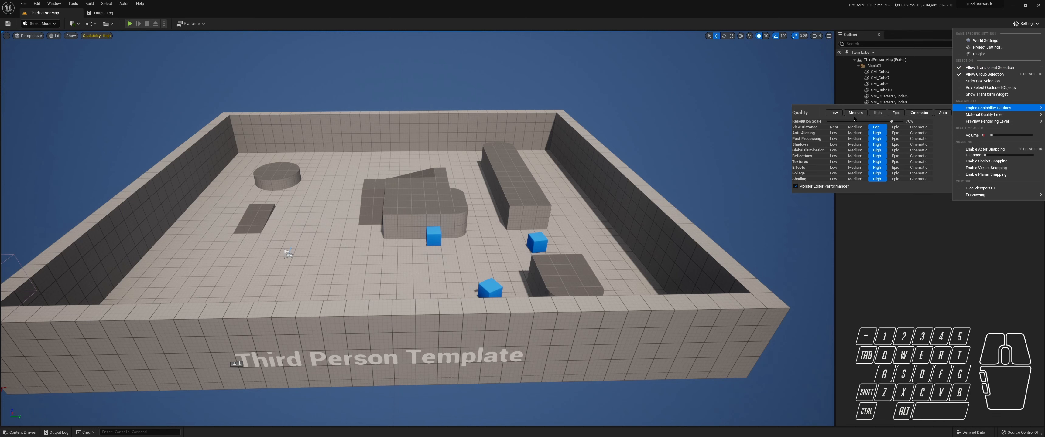
pyautogui.click(834, 112)
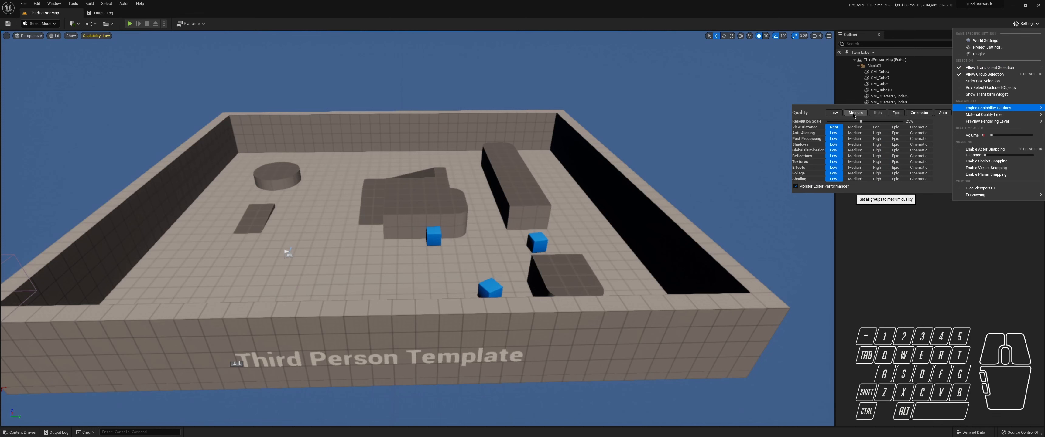
pyautogui.click(854, 115)
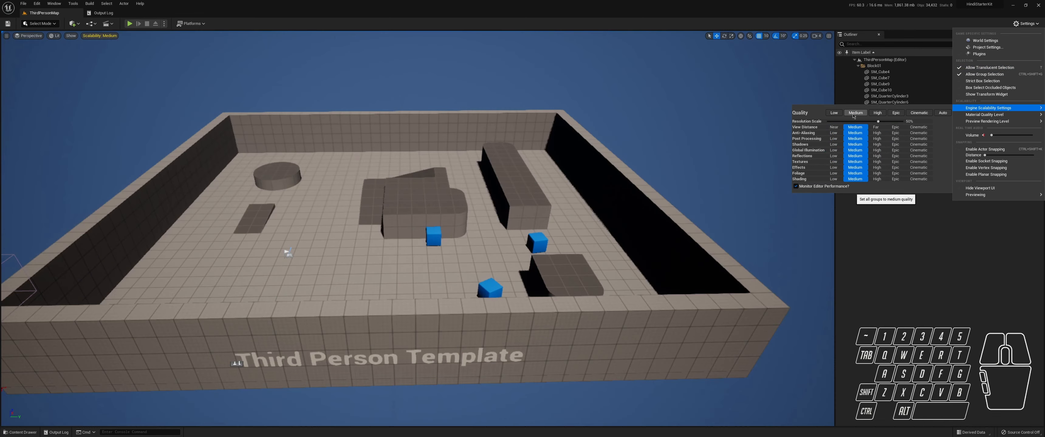
pyautogui.click(885, 114)
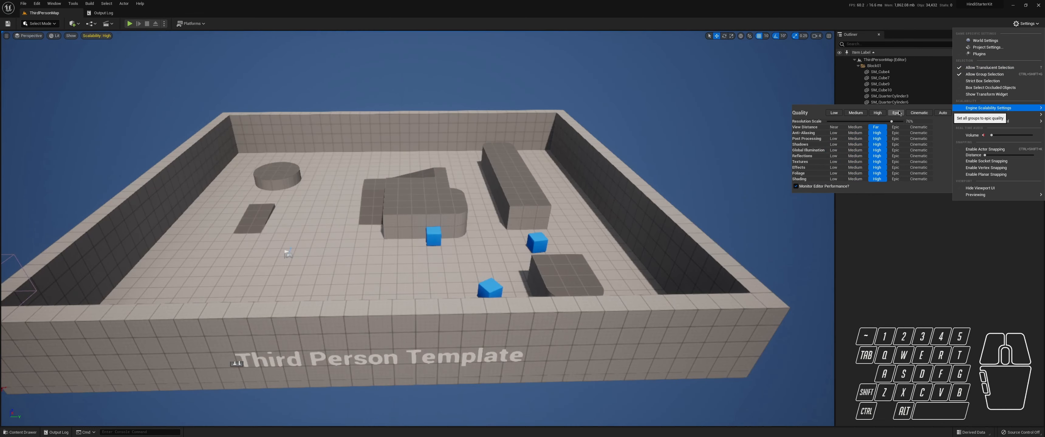
pyautogui.click(896, 113)
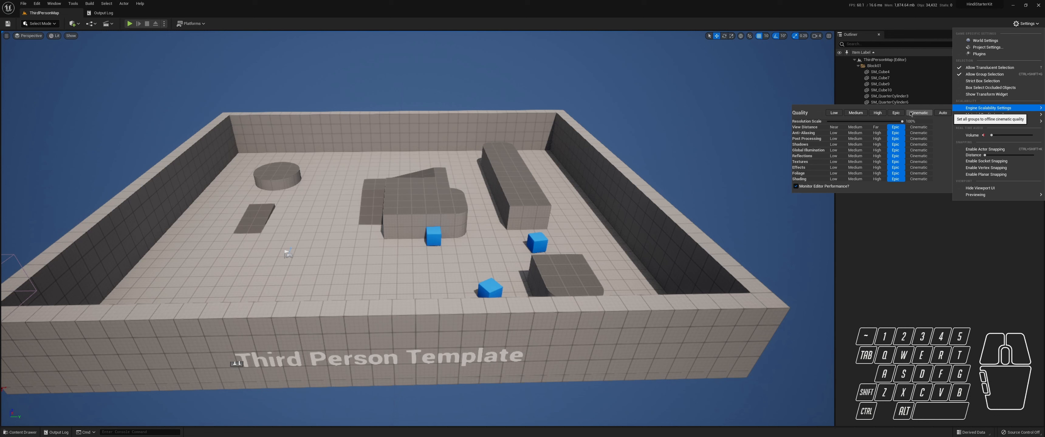
pyautogui.click(879, 115)
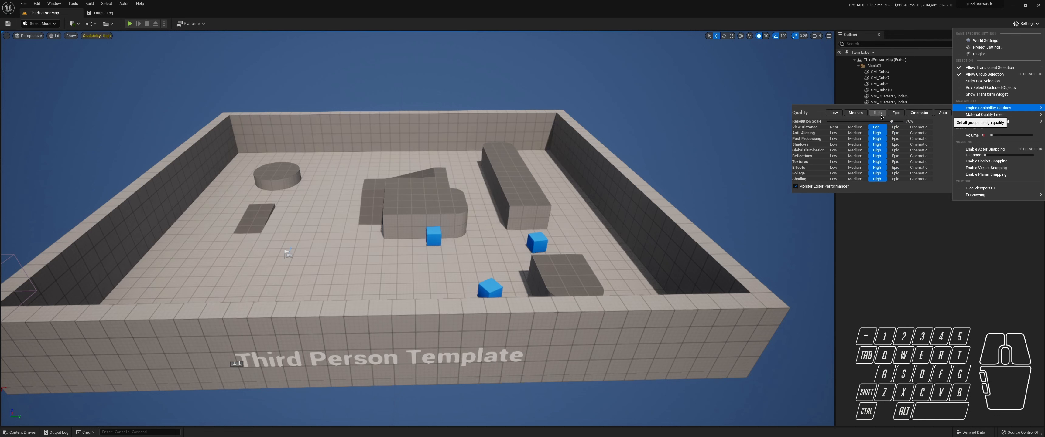
# Step: Set the overall engine scalability quality to Medium
pyautogui.moveTo(568, 174)
pyautogui.mouseDown(button='right')
pyautogui.moveTo(535, 154)
pyautogui.moveTo(571, 155)
pyautogui.moveTo(563, 169)
pyautogui.mouseUp(button='right')
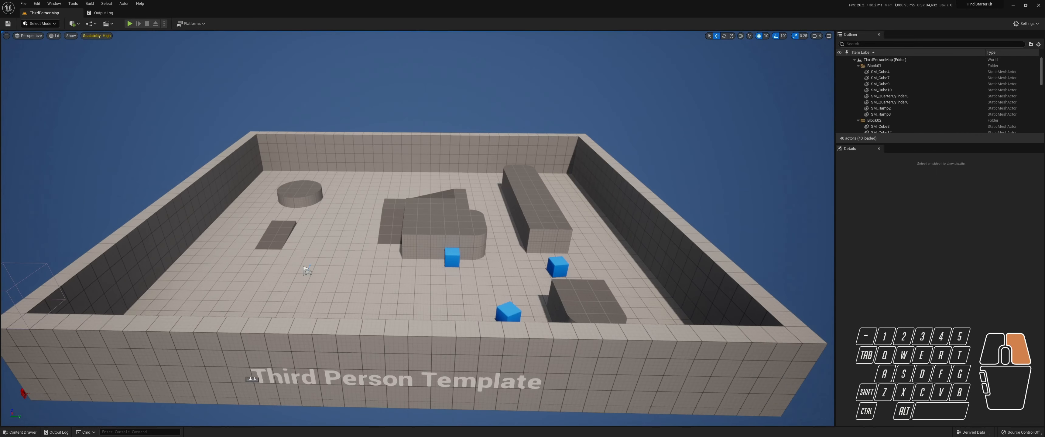
pyautogui.moveTo(665, 161); pyautogui.dragTo(685, 176, button='right')
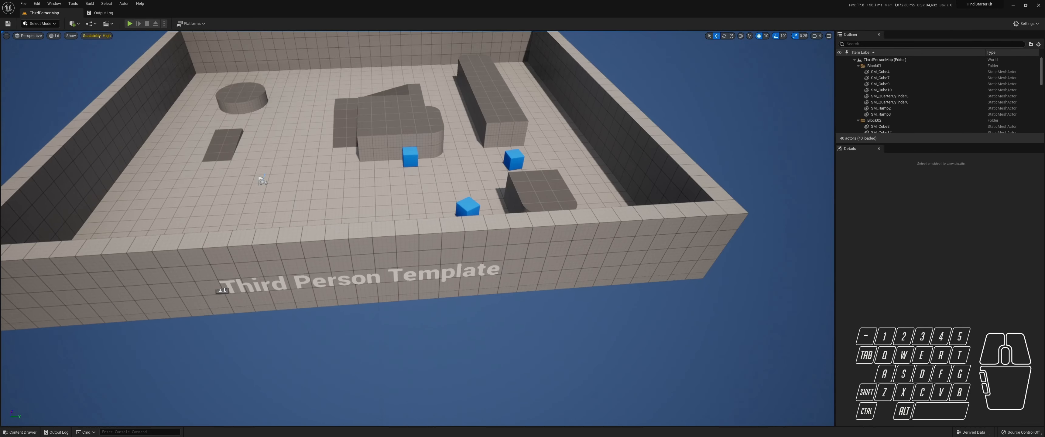
pyautogui.click(1026, 23)
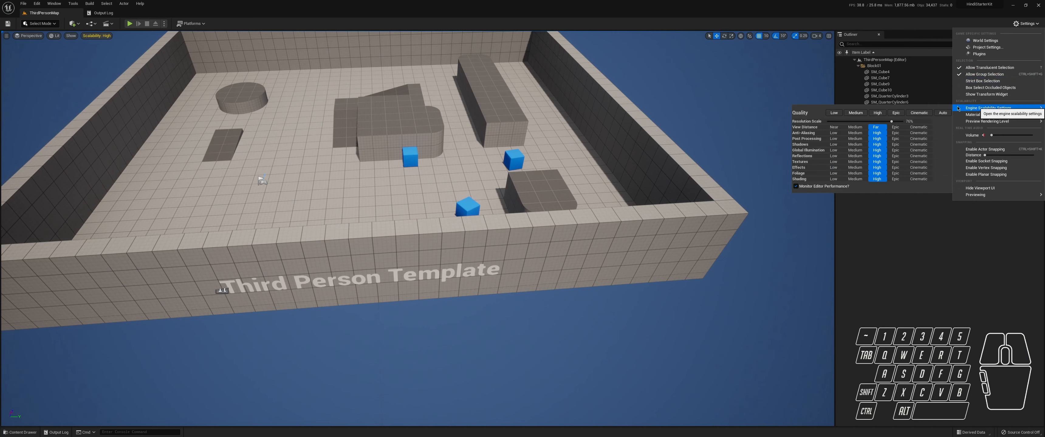
pyautogui.click(862, 113)
# Step: Fly around the walled third-person map and examine it from farther away at the current quality
pyautogui.moveTo(690, 170); pyautogui.dragTo(682, 152, button='right')
pyautogui.press('s')
pyautogui.press('s')
pyautogui.press('w')
pyautogui.moveTo(619, 145); pyautogui.dragTo(619, 146, button='right')
pyautogui.press('a')
pyautogui.press('s')
pyautogui.press('d')
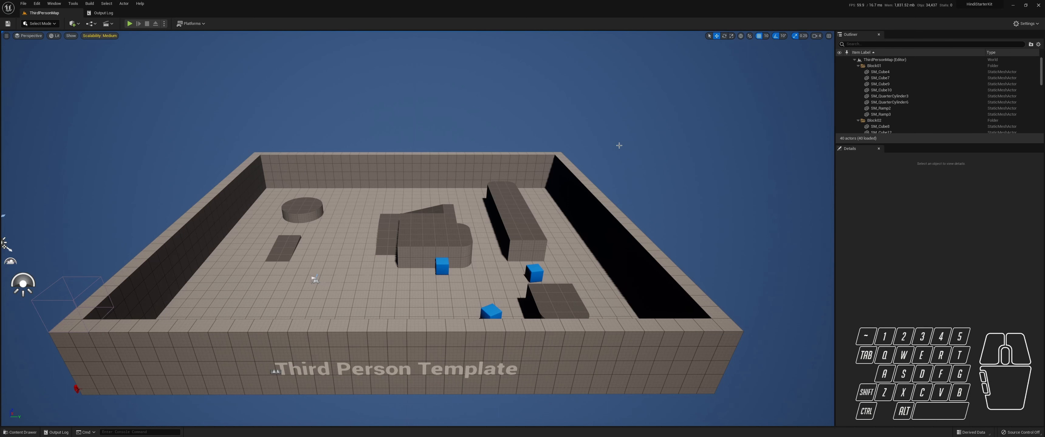
pyautogui.moveTo(619, 146)
pyautogui.mouseDown(button='right')
pyautogui.moveTo(688, 114)
pyautogui.moveTo(657, 119)
pyautogui.moveTo(619, 145)
pyautogui.mouseUp(button='right')
pyautogui.press('s')
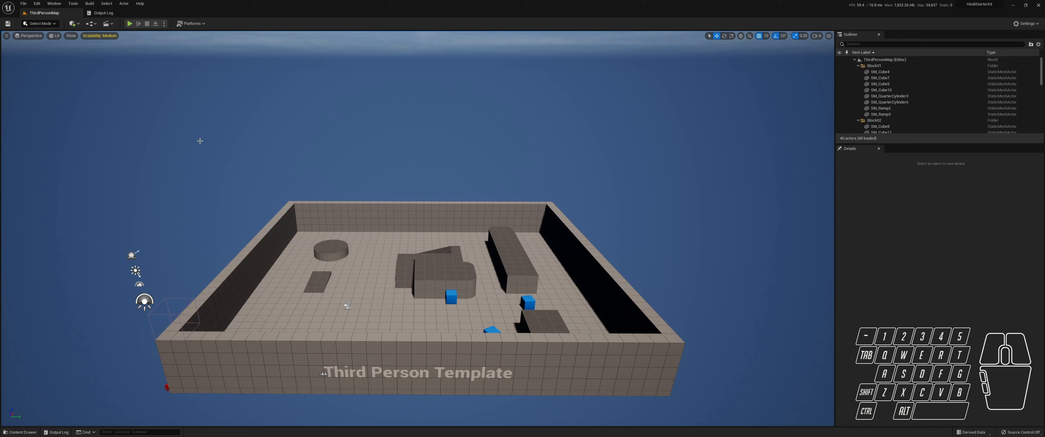
# Step: Create a new level from the Open World template
pyautogui.click(20, 3)
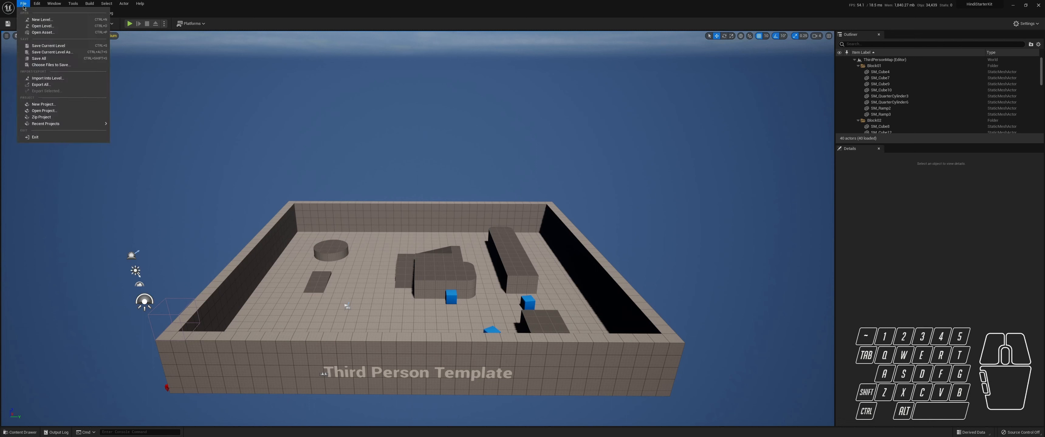
pyautogui.click(28, 20)
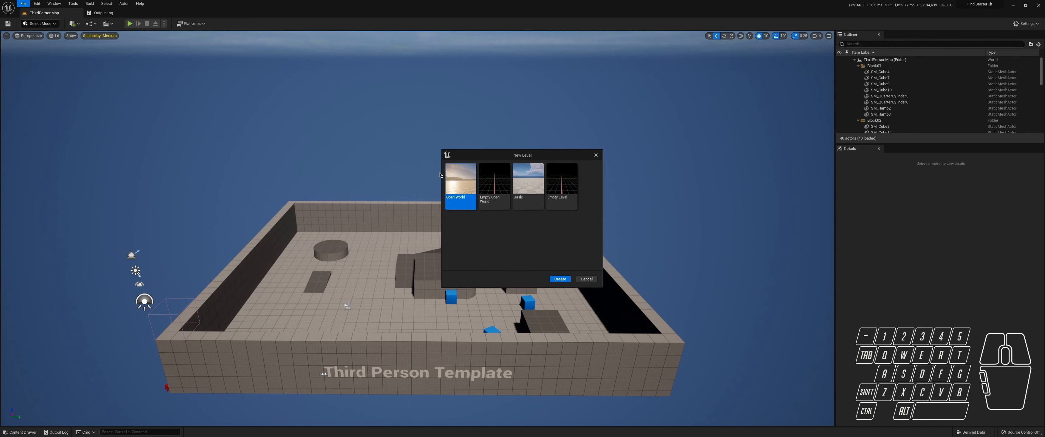
pyautogui.click(560, 279)
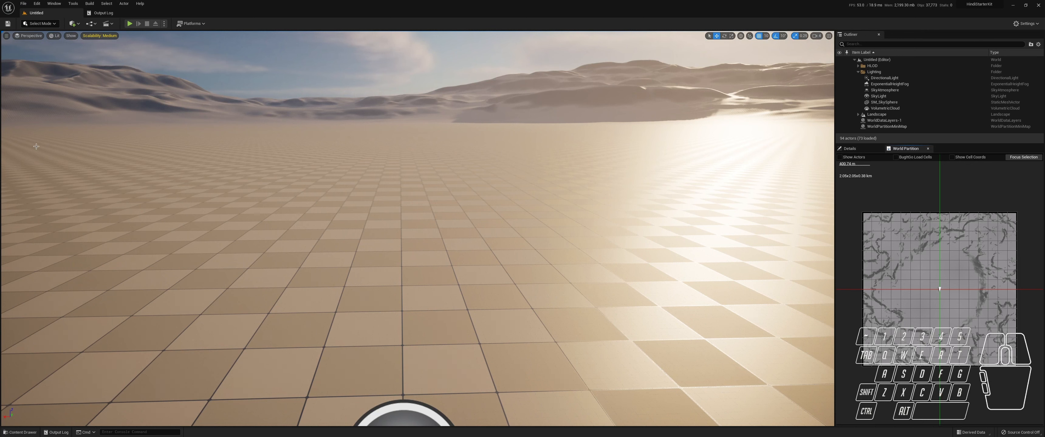
pyautogui.click(23, 4)
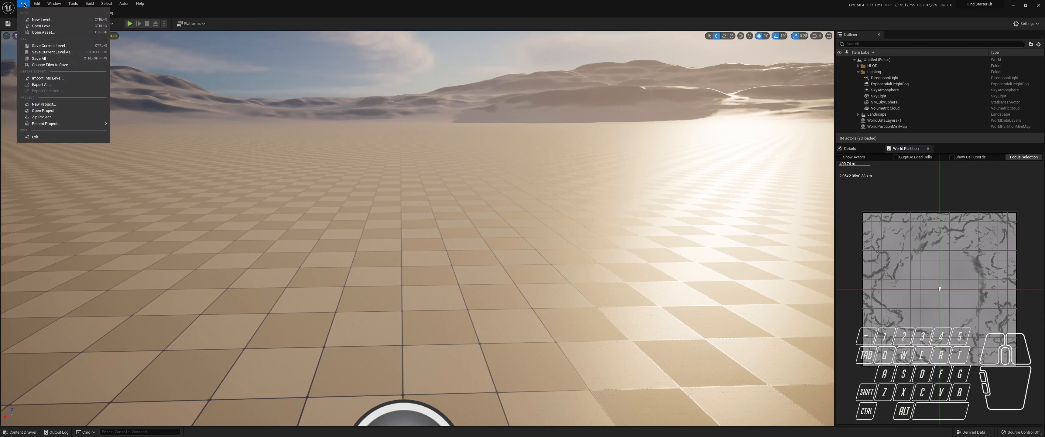
pyautogui.click(42, 19)
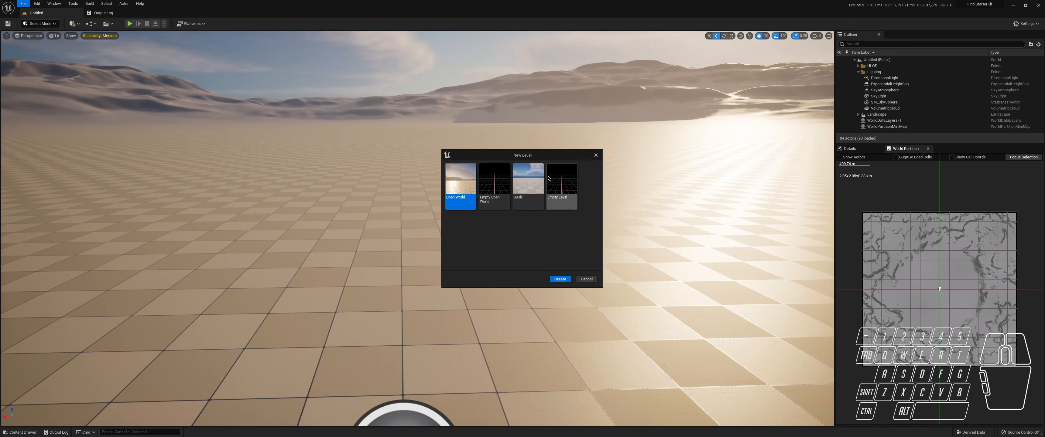
pyautogui.click(562, 185)
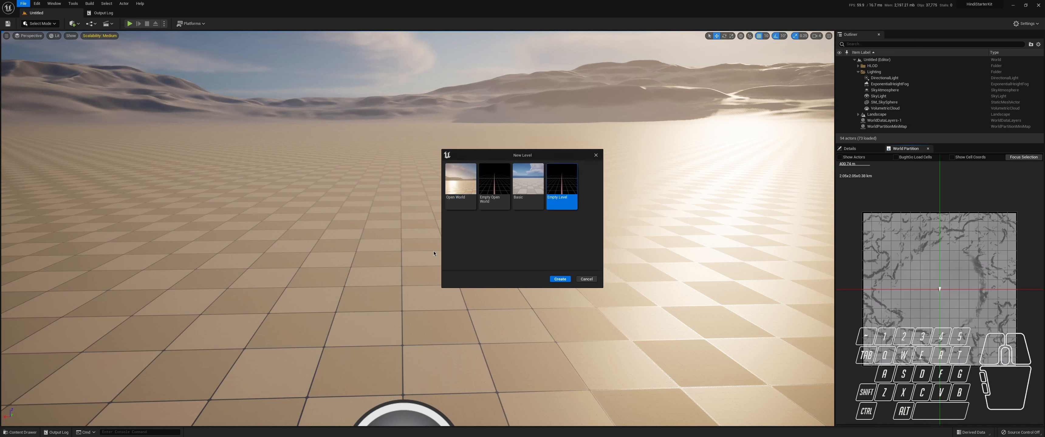
pyautogui.click(586, 279)
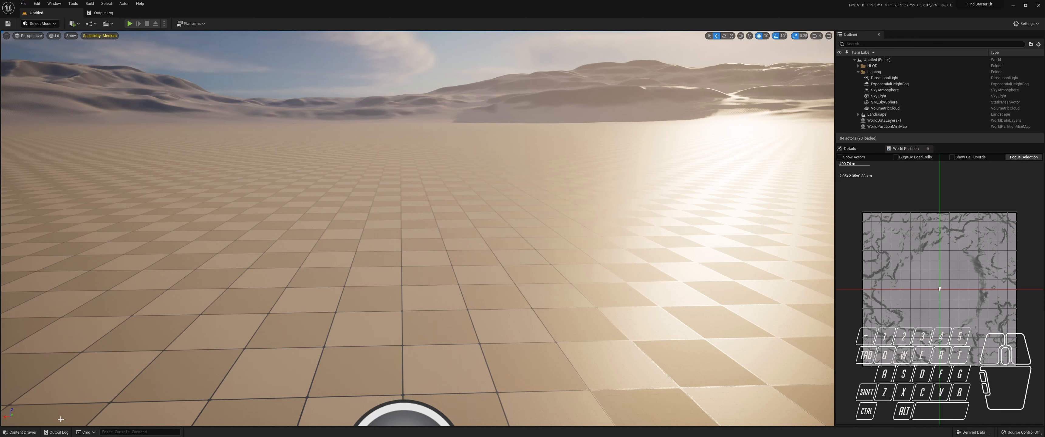
pyautogui.click(21, 432)
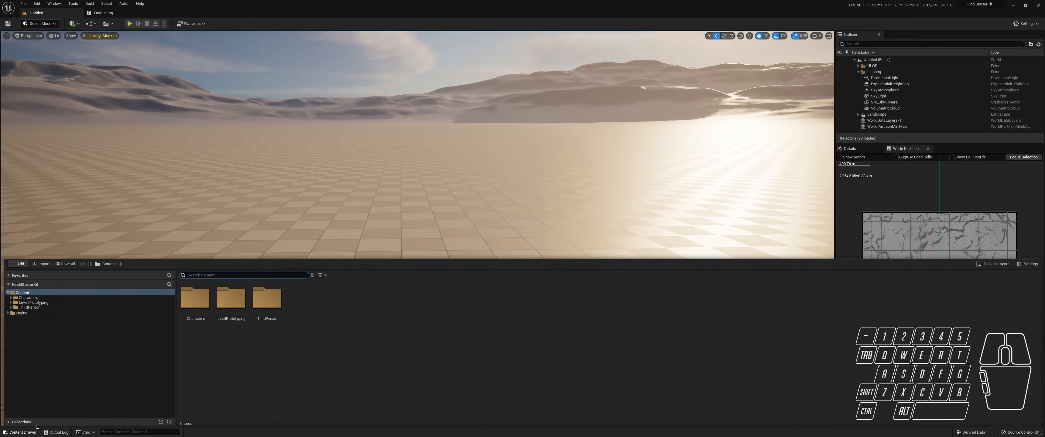
pyautogui.rightClick(312, 320)
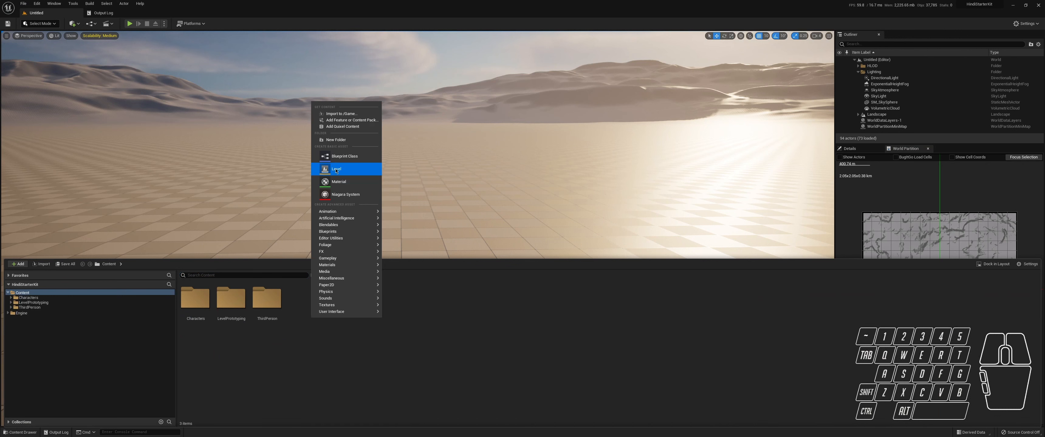
pyautogui.click(17, 431)
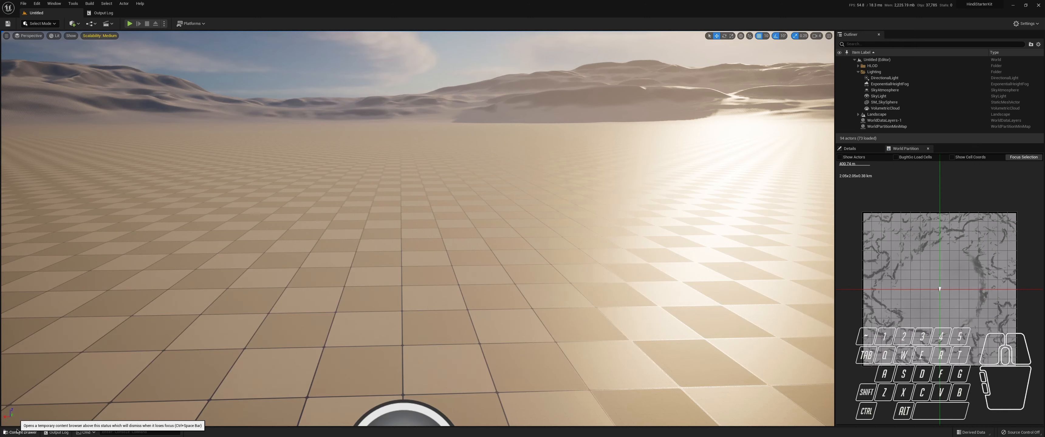
# Step: Open the Content Drawer and browse the Engine and Characters folders, returning to the project's Content folder
pyautogui.click(17, 431)
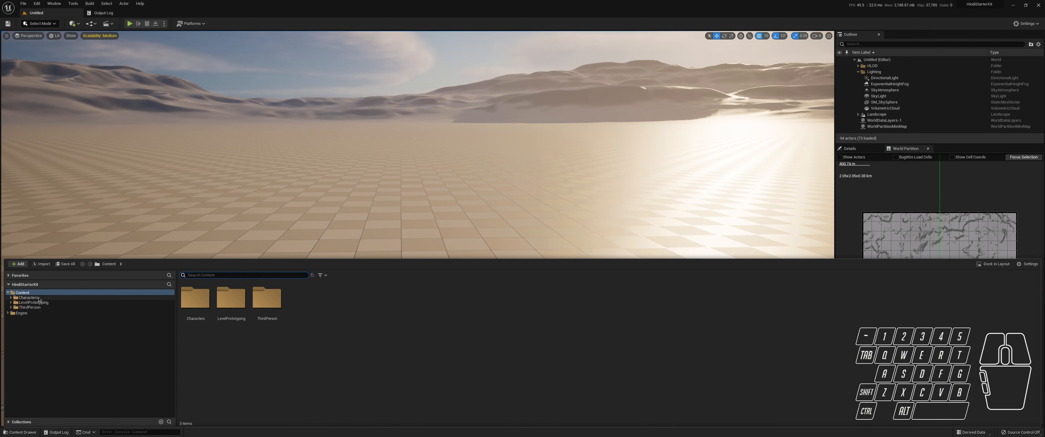
pyautogui.click(43, 328)
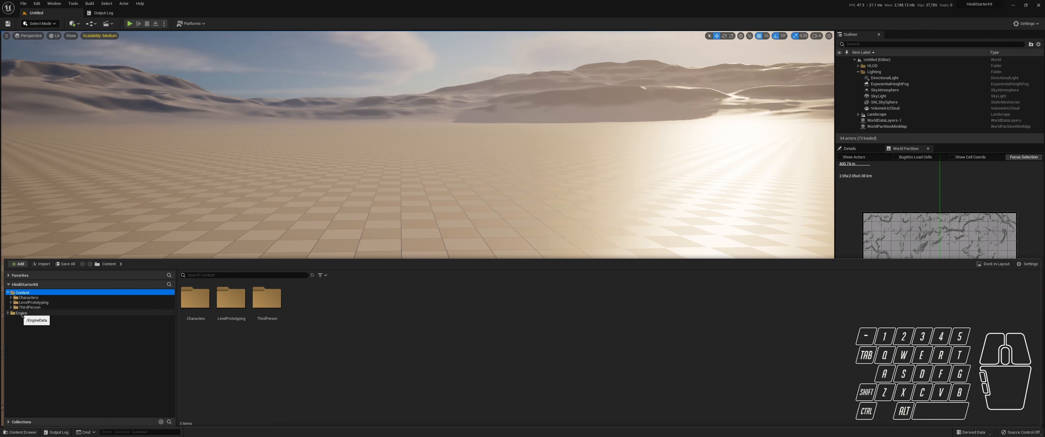
pyautogui.click(22, 314)
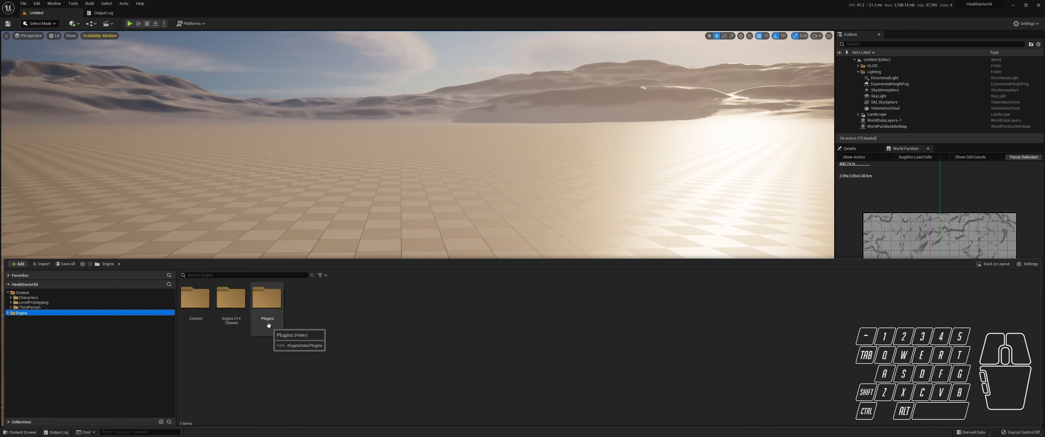
pyautogui.click(22, 292)
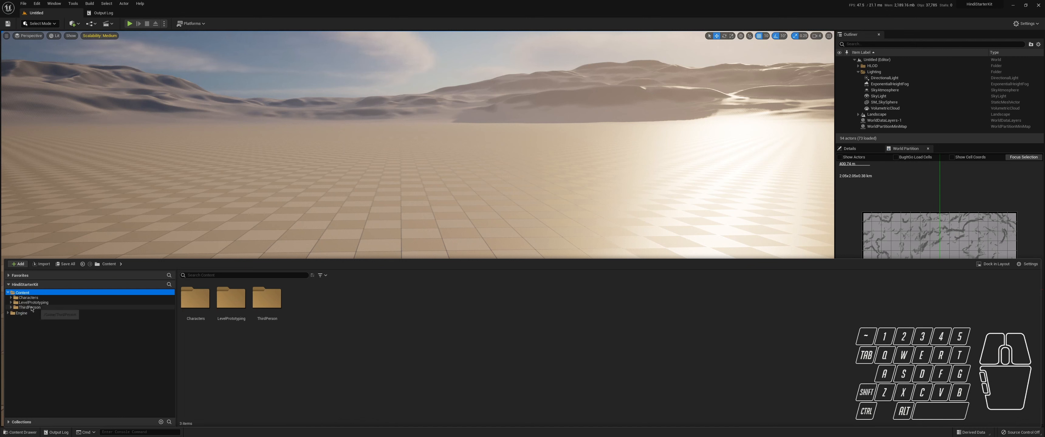
pyautogui.click(25, 313)
pyautogui.click(30, 298)
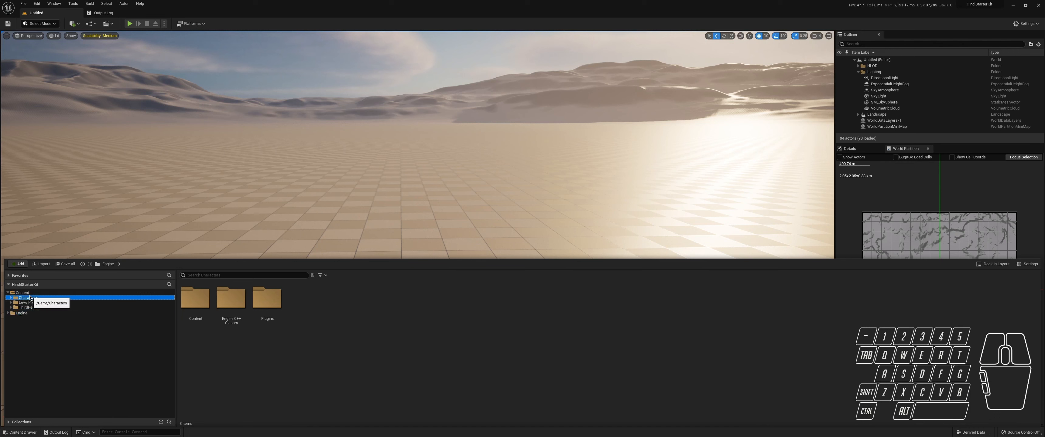
pyautogui.click(57, 292)
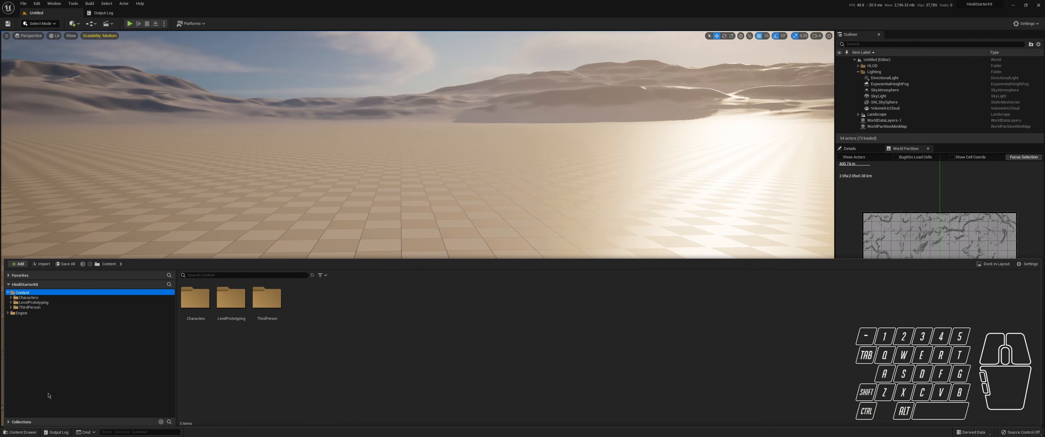
# Step: Examine the texture asset types that can be created in the Content folder, without creating any
pyautogui.click(198, 367)
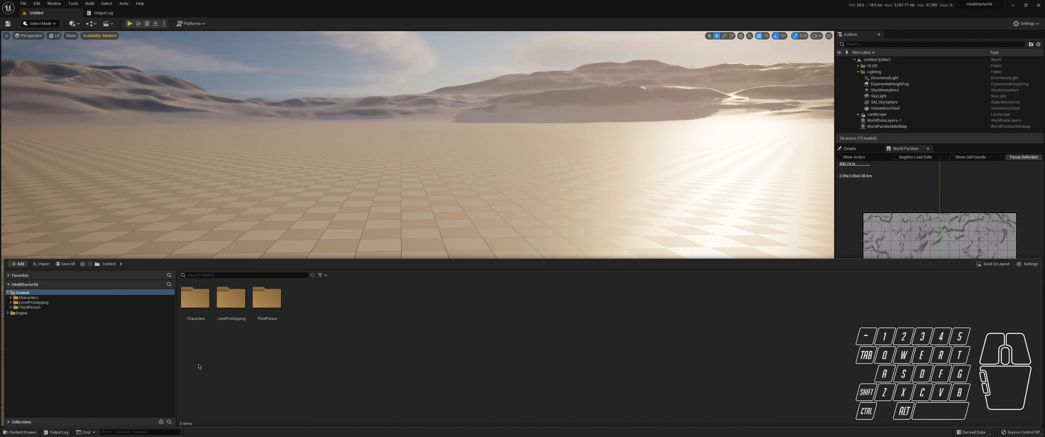
pyautogui.click(25, 432)
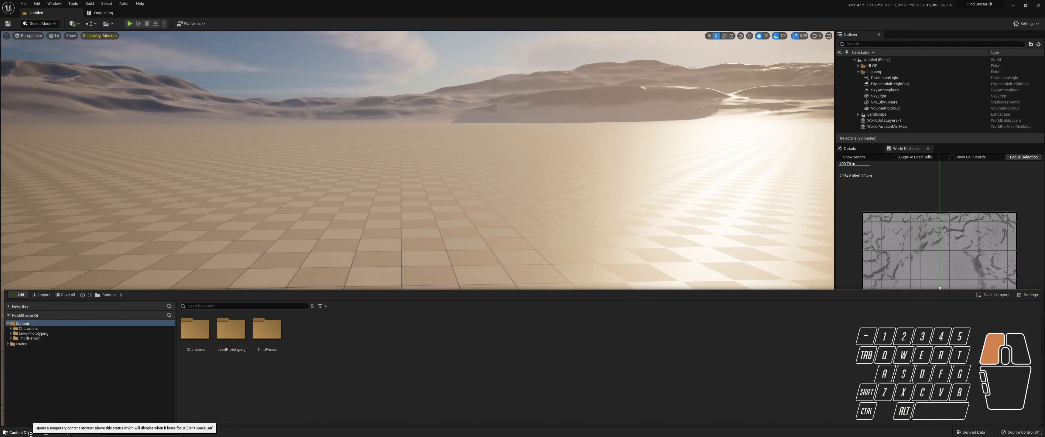
pyautogui.click(24, 433)
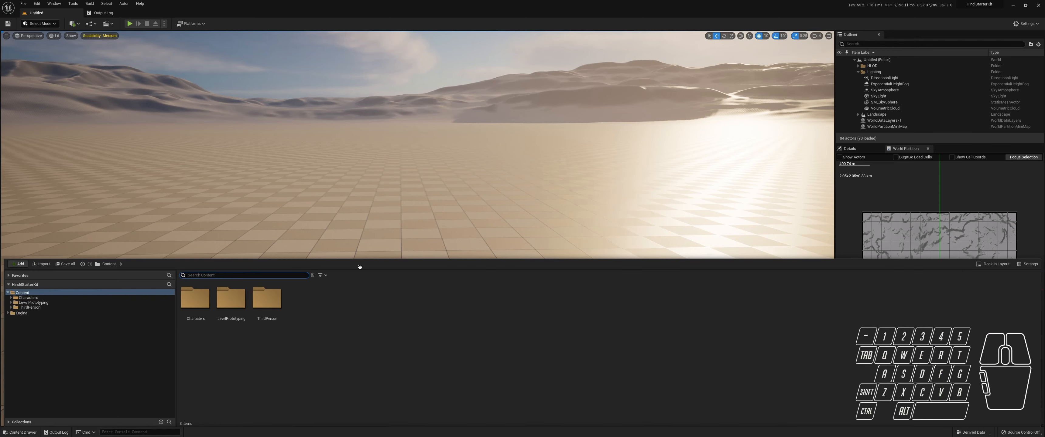
pyautogui.rightClick(318, 304)
pyautogui.moveTo(348, 291)
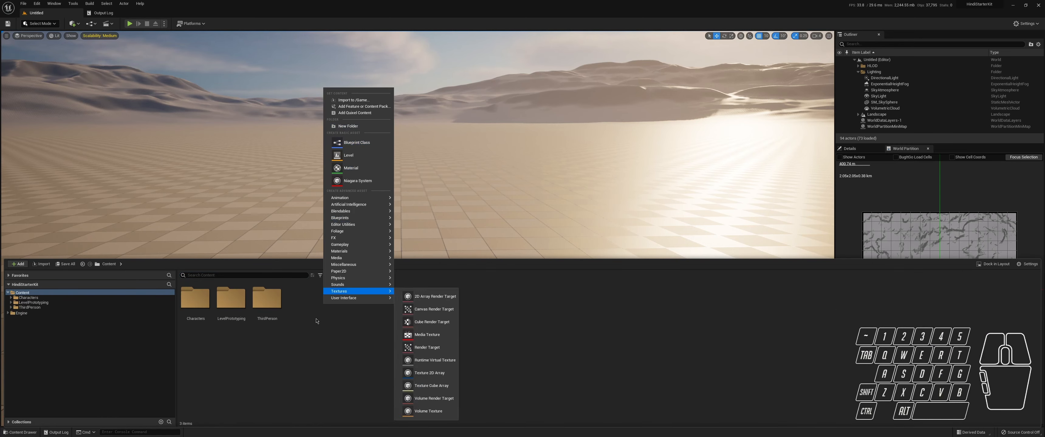
pyautogui.click(316, 321)
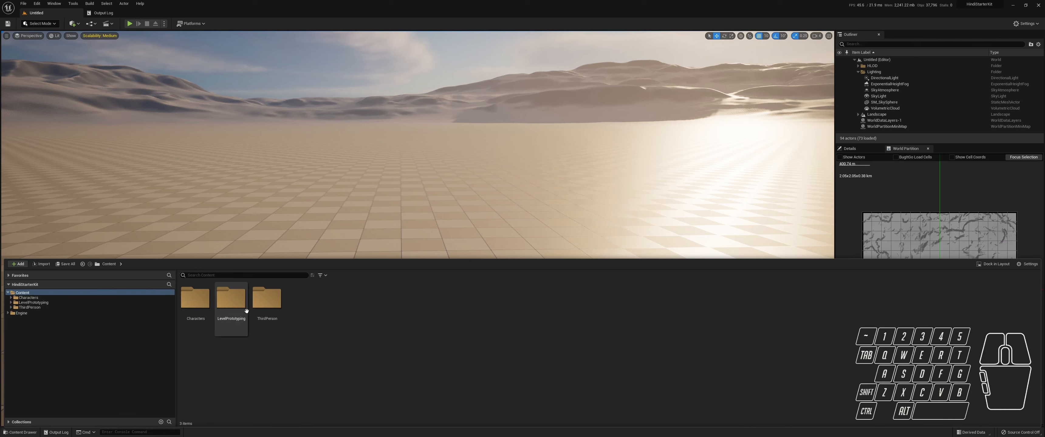
# Step: Open the ThirdPersonMap level from the Maps folder inside the project's ThirdPerson folder
pyautogui.doubleClick(264, 308)
pyautogui.doubleClick(232, 304)
pyautogui.click(206, 315)
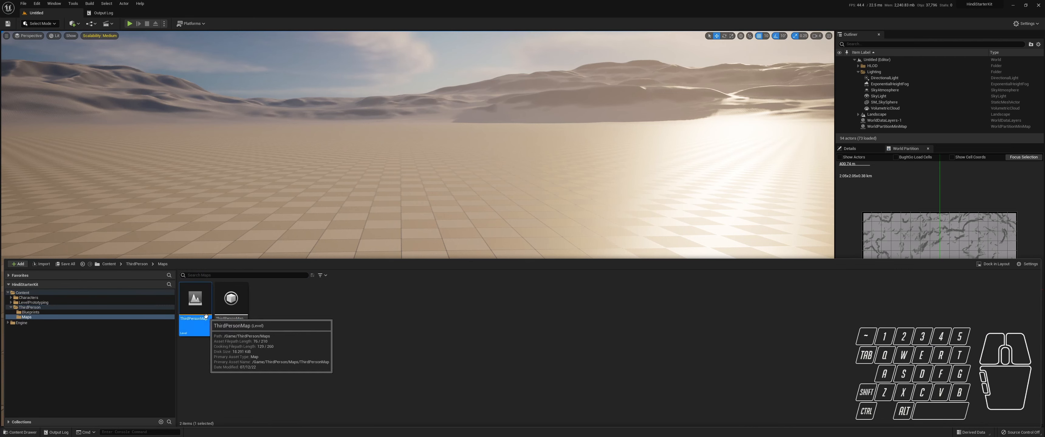
pyautogui.doubleClick(205, 316)
# Step: Play the level in the editor, run and jump with the character inside the walled arena, and end the play session
pyautogui.moveTo(347, 237); pyautogui.dragTo(348, 238, button='right')
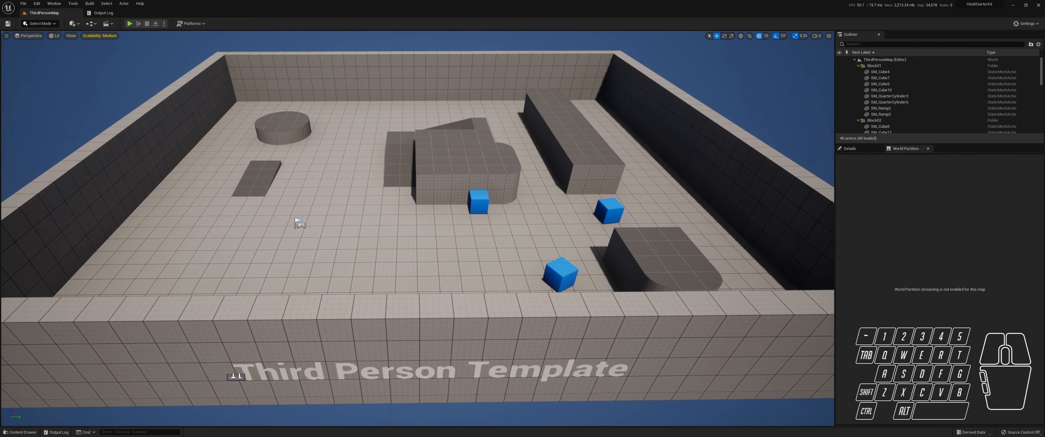
pyautogui.scroll(-6, 348, 232)
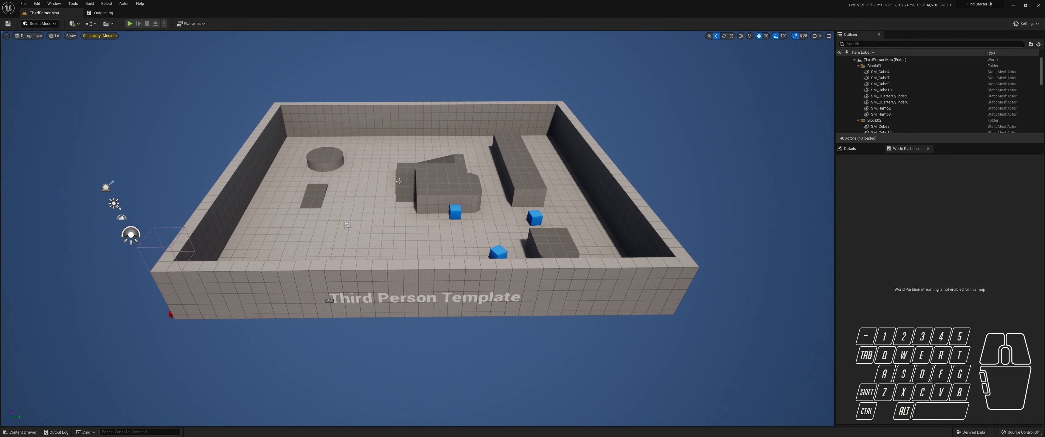
pyautogui.moveTo(399, 182); pyautogui.dragTo(395, 176, button='right')
pyautogui.press('s')
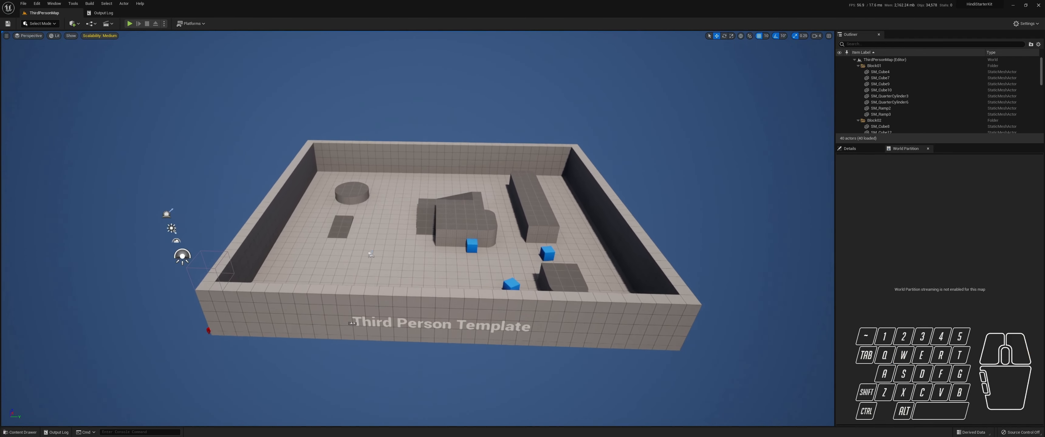
pyautogui.scroll(1, 133, 354)
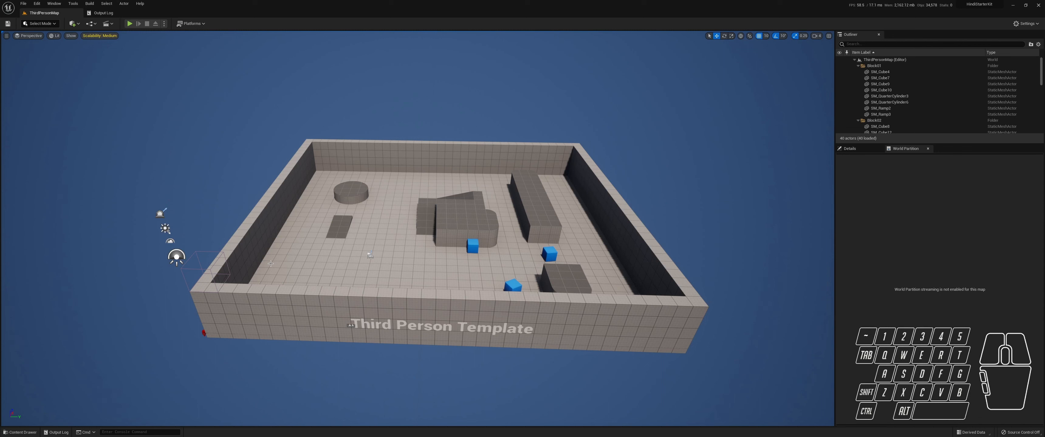
pyautogui.click(131, 25)
pyautogui.click(347, 191)
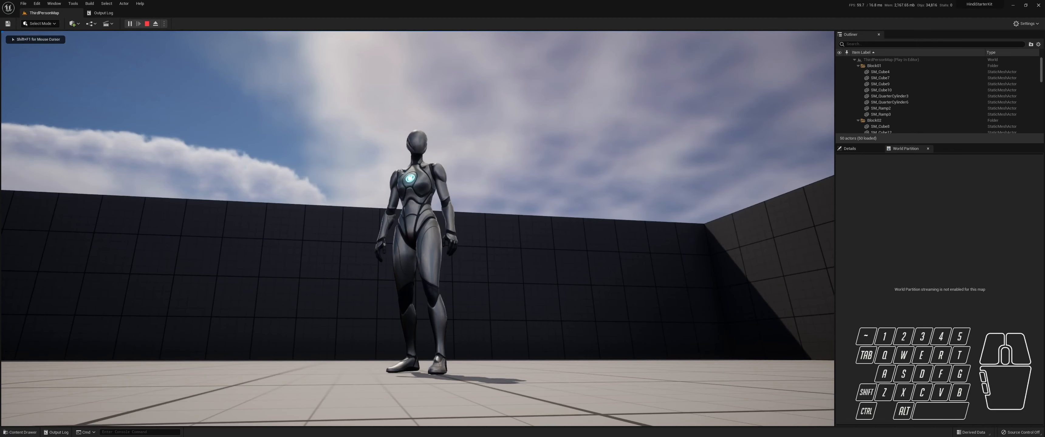
pyautogui.press('super')
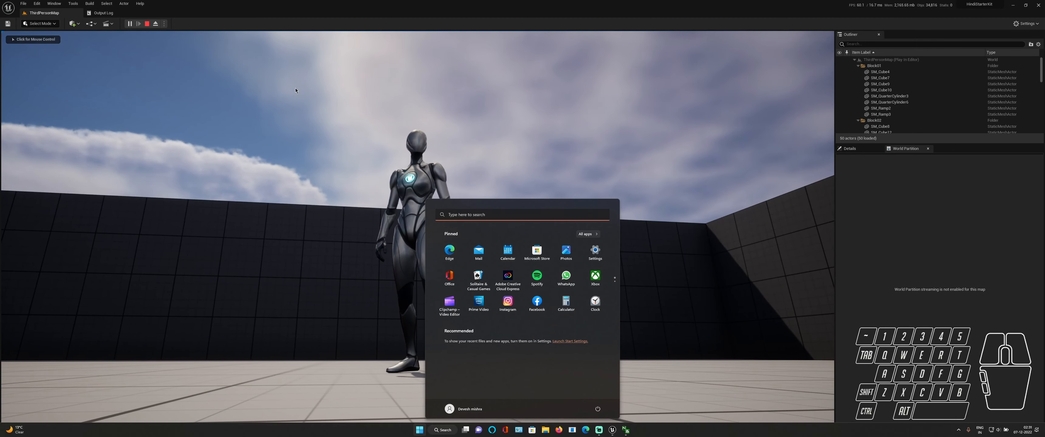
pyautogui.click(350, 162)
pyautogui.press('w')
pyautogui.press('a')
pyautogui.press('space')
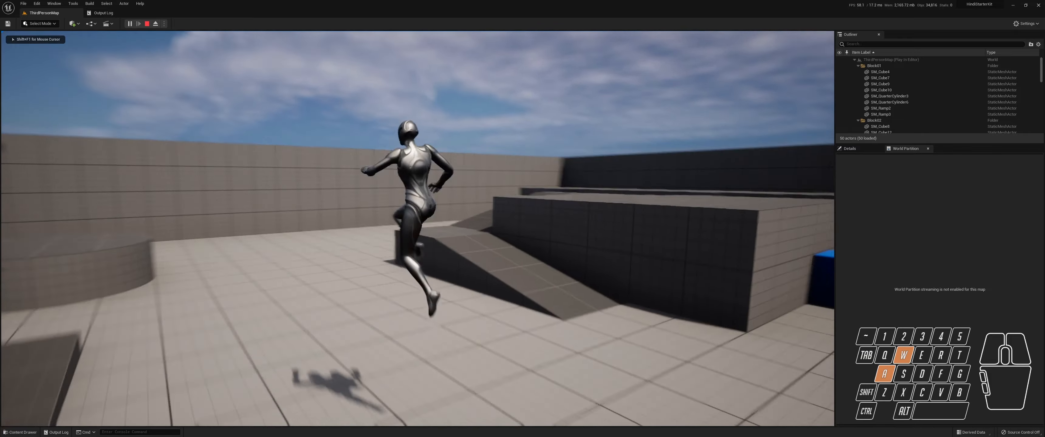
pyautogui.press('Escape')
pyautogui.moveTo(349, 162); pyautogui.dragTo(359, 171, button='right')
pyautogui.press('s')
pyautogui.press('a')
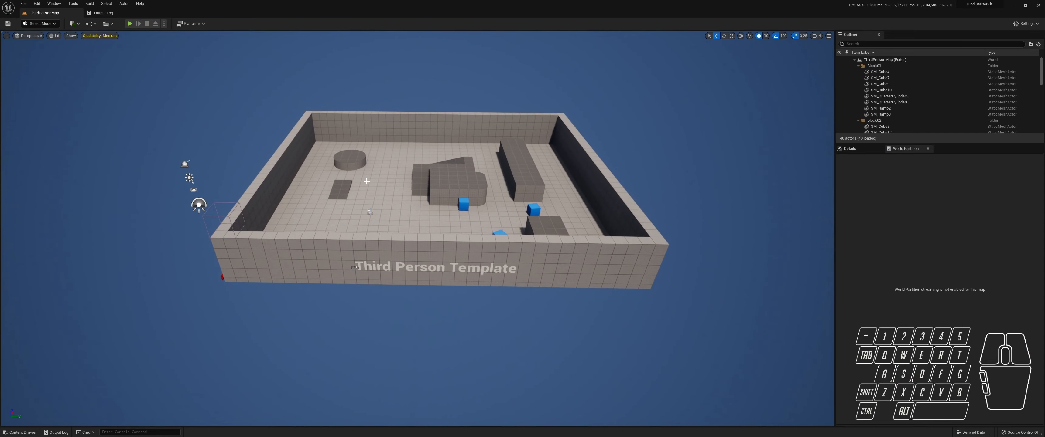
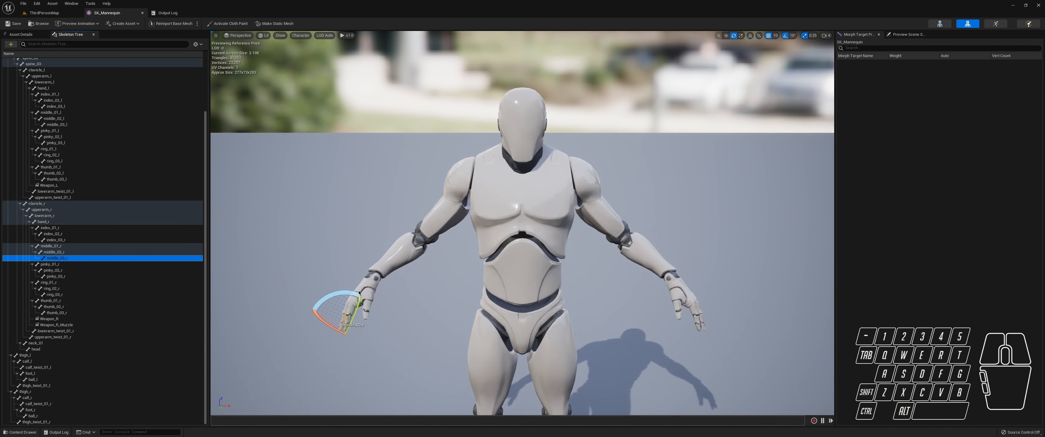
# Step: Rotate the middle_03_r finger bone of the SK_Mannequin skeletal mesh using its rotation gizmo
pyautogui.moveTo(365, 290)
pyautogui.mouseDown()
pyautogui.moveTo(336, 288)
pyautogui.moveTo(363, 291)
pyautogui.moveTo(379, 332)
pyautogui.moveTo(371, 344)
pyautogui.moveTo(356, 289)
pyautogui.moveTo(296, 320)
pyautogui.moveTo(361, 292)
pyautogui.moveTo(375, 338)
pyautogui.mouseUp()
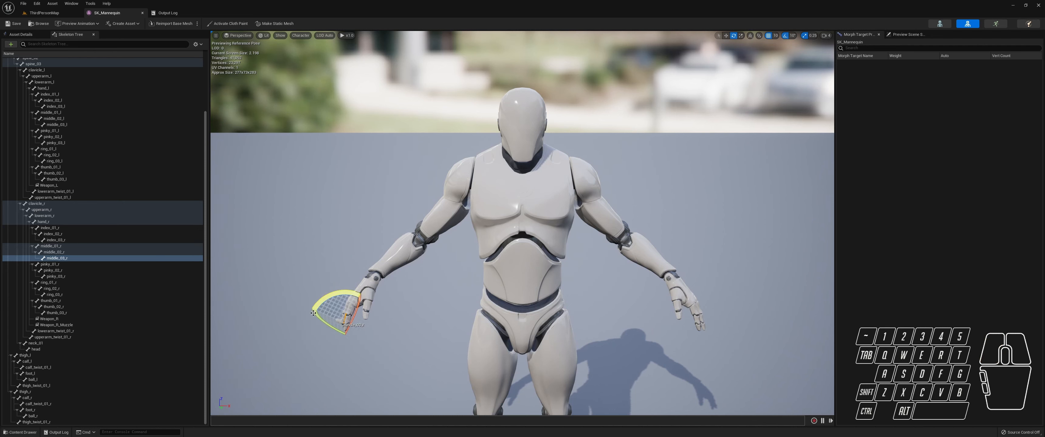
pyautogui.moveTo(395, 288); pyautogui.dragTo(344, 311, button='right')
pyautogui.scroll(3, 405, 278)
pyautogui.moveTo(406, 278); pyautogui.dragTo(349, 288, button='right')
pyautogui.scroll(4, 389, 279)
pyautogui.scroll(2, 384, 280)
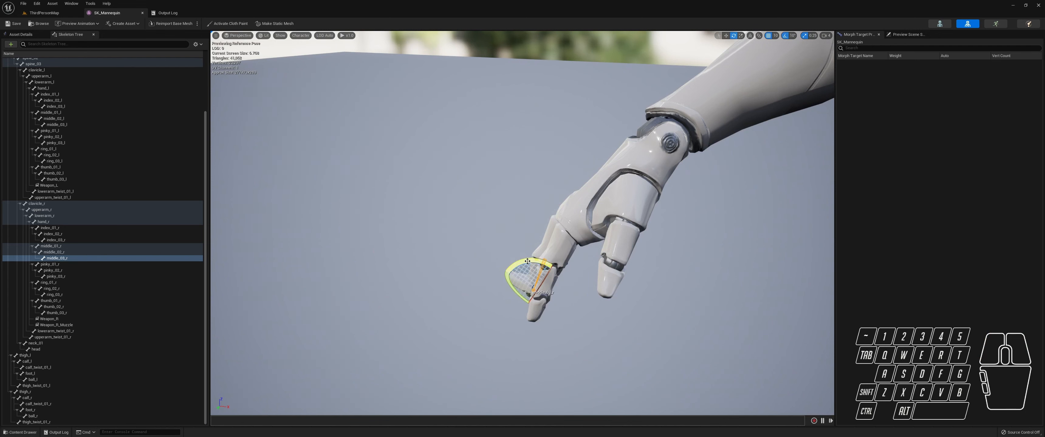
pyautogui.moveTo(525, 259)
pyautogui.mouseDown()
pyautogui.moveTo(488, 268)
pyautogui.moveTo(527, 262)
pyautogui.mouseUp()
pyautogui.scroll(-6, 524, 226)
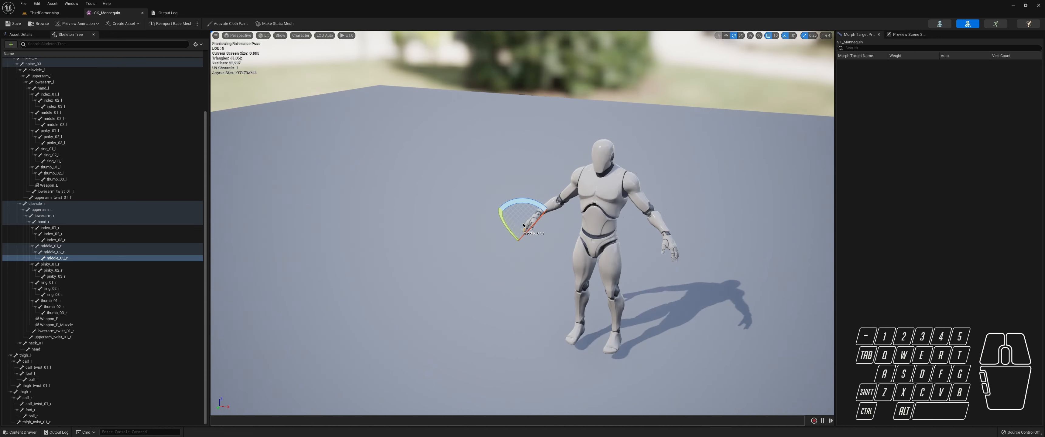
# Step: Select the spine_01 bone in the mannequin's skeleton and rotate it to tilt the upper body
pyautogui.click(602, 173)
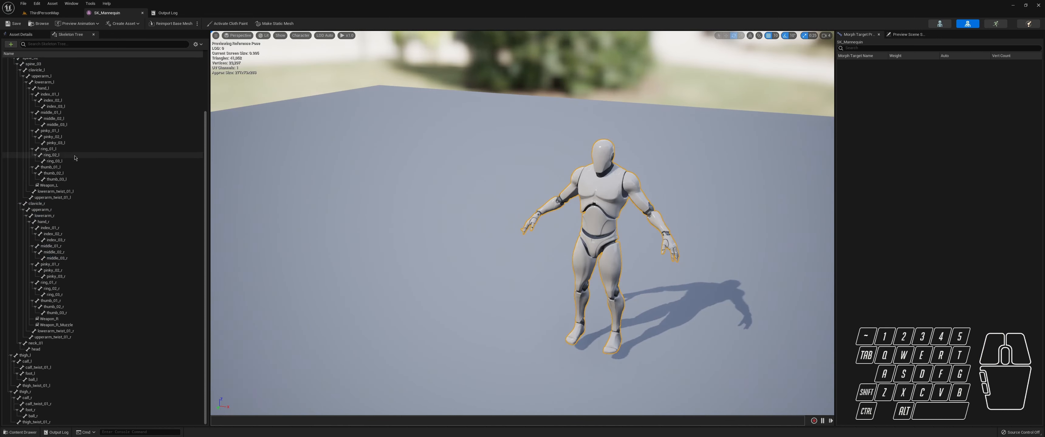
pyautogui.scroll(5, 31, 115)
pyautogui.click(31, 110)
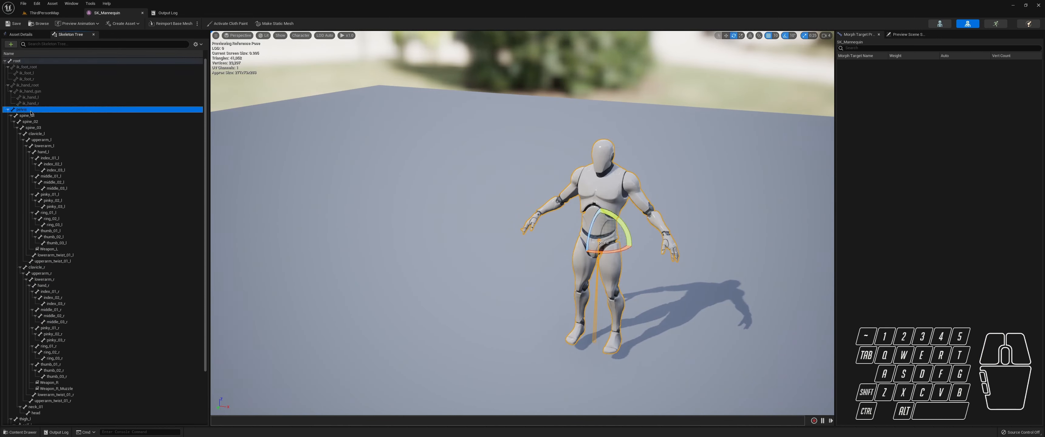
pyautogui.click(30, 116)
pyautogui.moveTo(581, 225)
pyautogui.mouseDown()
pyautogui.moveTo(574, 205)
pyautogui.moveTo(576, 235)
pyautogui.moveTo(588, 220)
pyautogui.mouseUp()
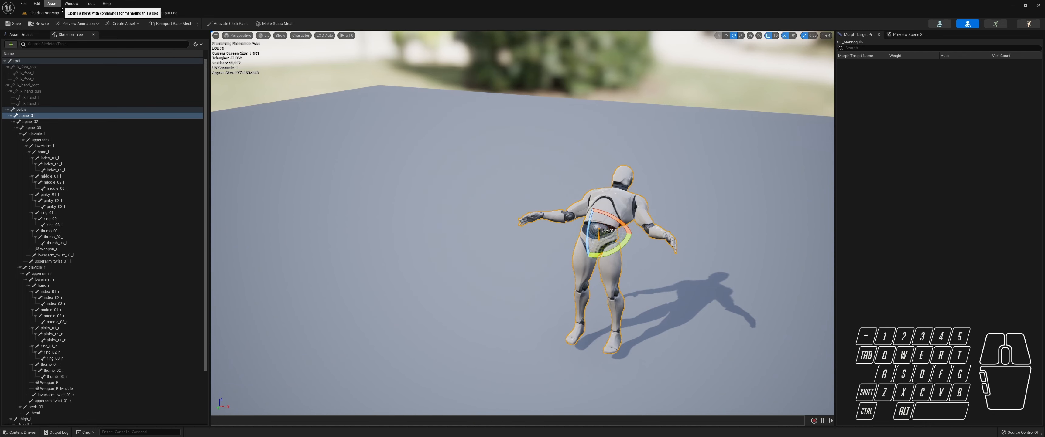
# Step: Return to the ThirdPersonMap level and browse the Content Drawer back up to the project's Content folder
pyautogui.click(42, 12)
pyautogui.moveTo(137, 367); pyautogui.dragTo(137, 367, button='right')
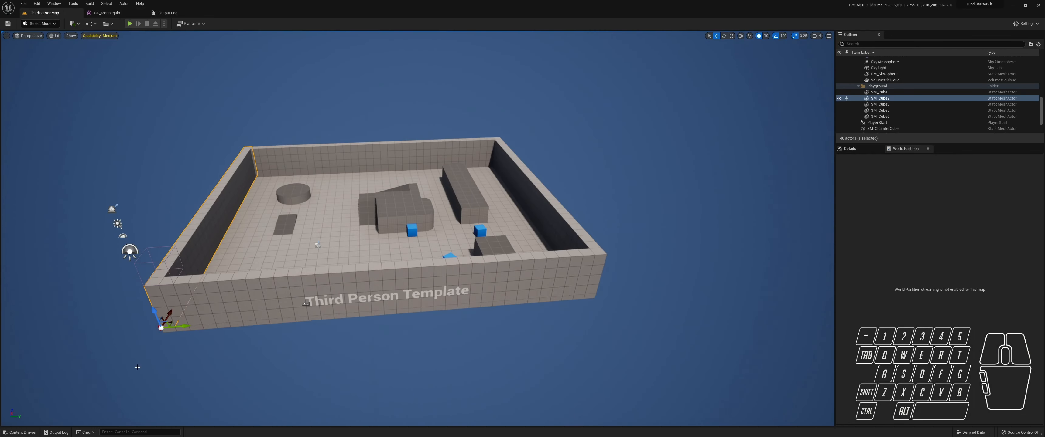
pyautogui.click(20, 433)
pyautogui.click(169, 264)
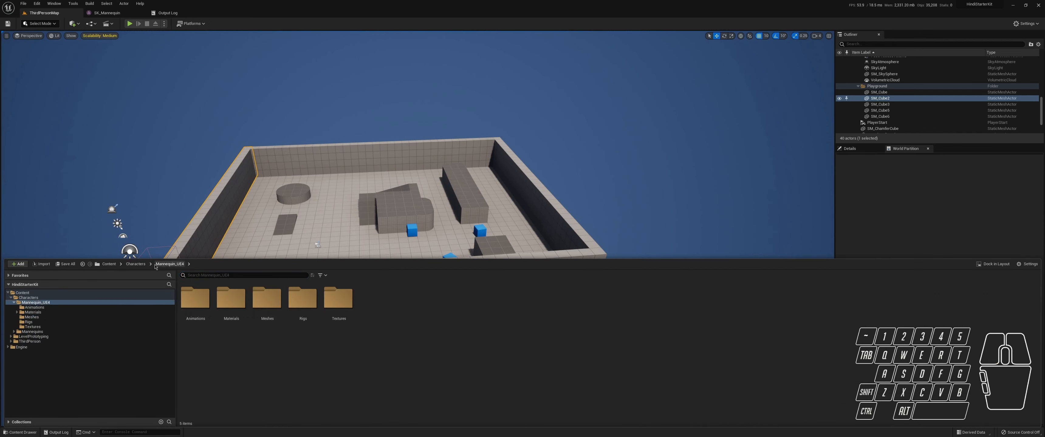
pyautogui.click(136, 264)
pyautogui.click(121, 264)
pyautogui.click(108, 264)
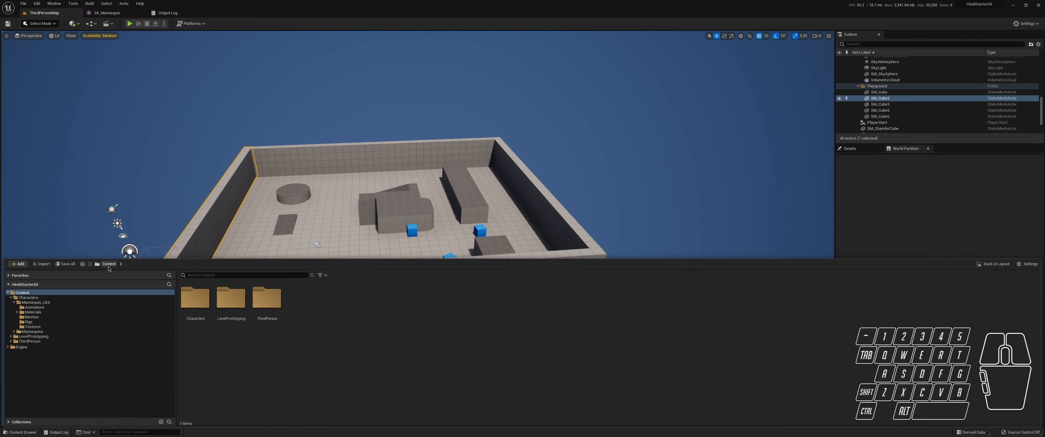
# Step: Open the SM_ChamferCube static mesh from LevelPrototyping's Meshes folder and examine it up close
pyautogui.click(230, 308)
pyautogui.doubleClick(230, 309)
pyautogui.doubleClick(231, 302)
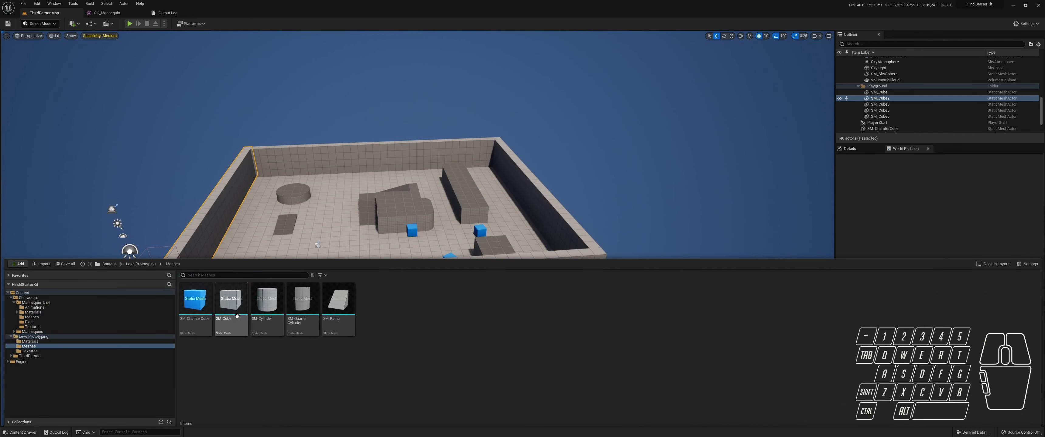
pyautogui.doubleClick(196, 308)
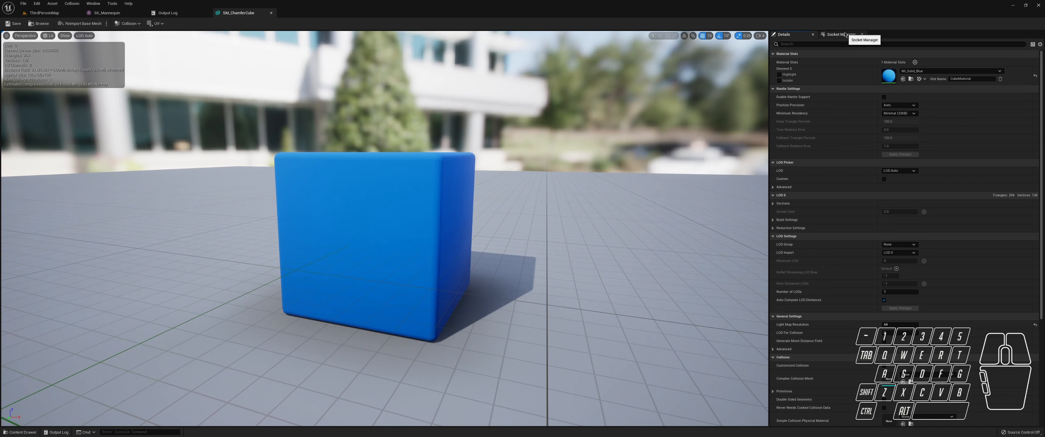
pyautogui.scroll(5, 410, 221)
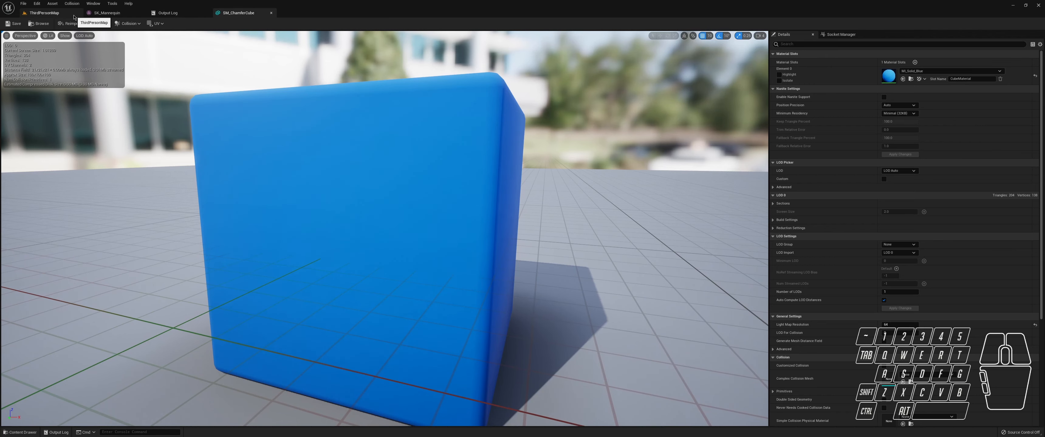
# Step: Return to the ThirdPersonMap level, select the blue cube in front of the central block, and display its details
pyautogui.click(45, 13)
pyautogui.moveTo(417, 229); pyautogui.dragTo(433, 165, button='right')
pyautogui.press('Tab')
pyautogui.press('q')
pyautogui.press('w')
pyautogui.click(407, 279)
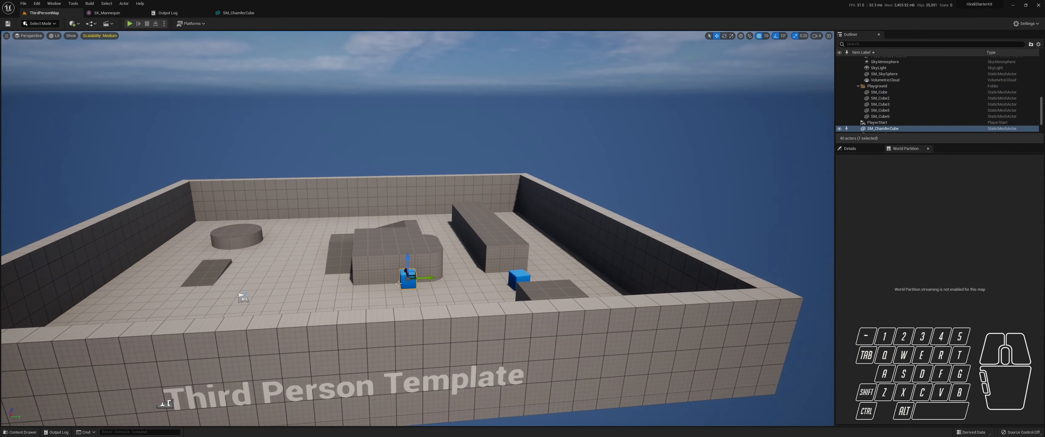
pyautogui.click(850, 148)
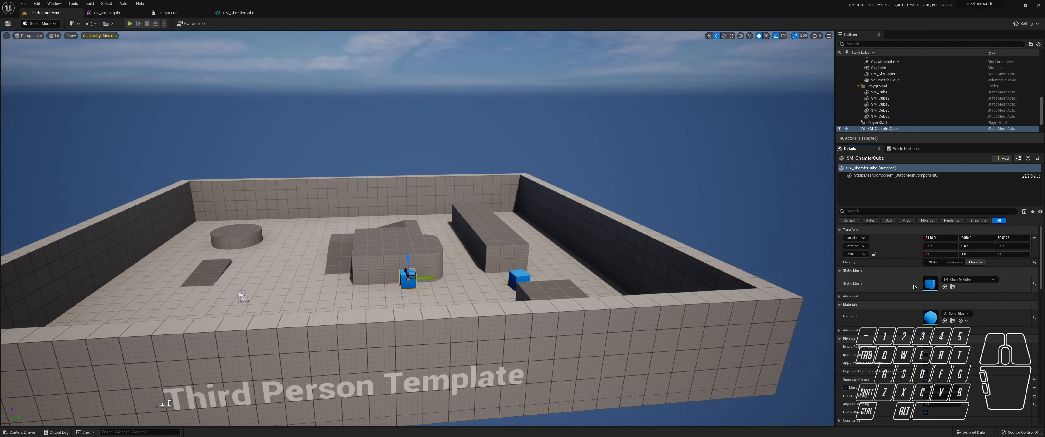
# Step: Look through the static meshes that can be assigned to the selected cube, without choosing one
pyautogui.click(971, 280)
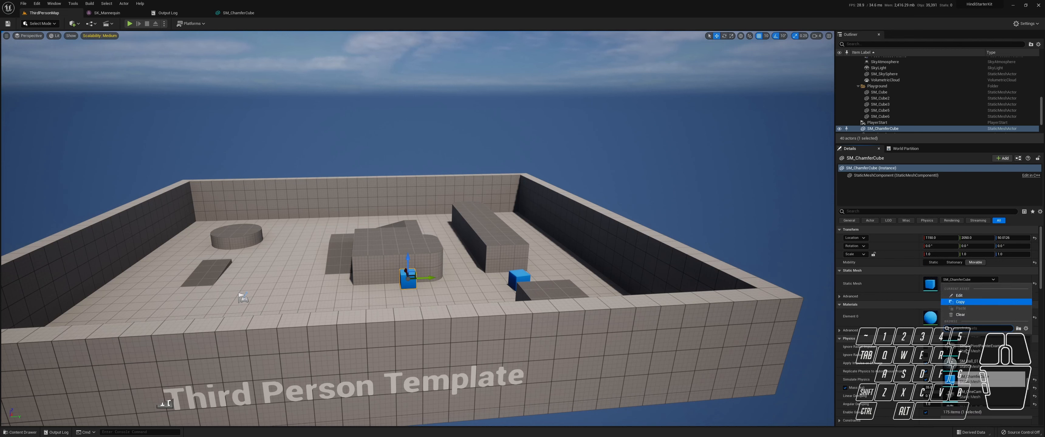
pyautogui.scroll(-6, 954, 380)
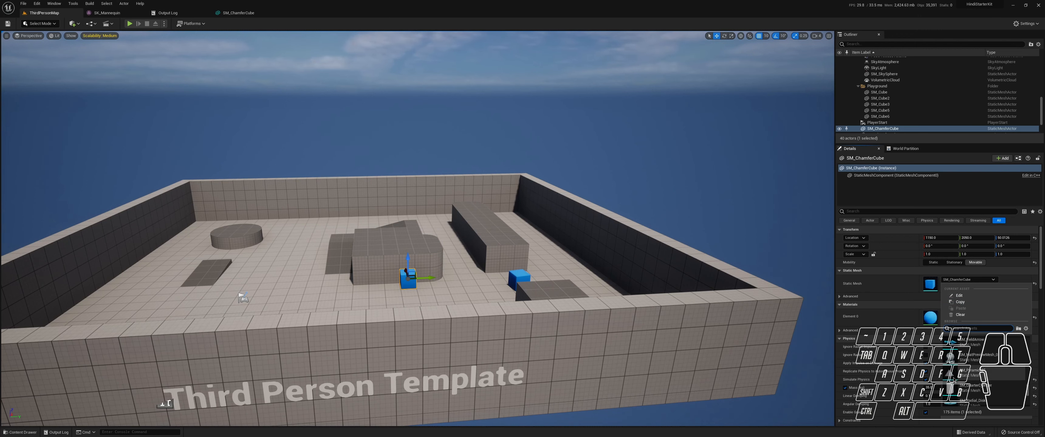
pyautogui.scroll(-4, 951, 389)
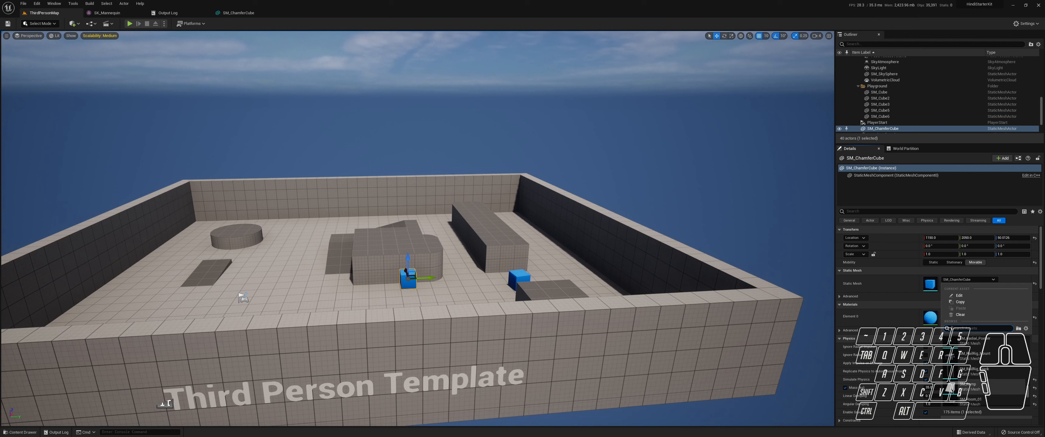
pyautogui.scroll(-4, 952, 391)
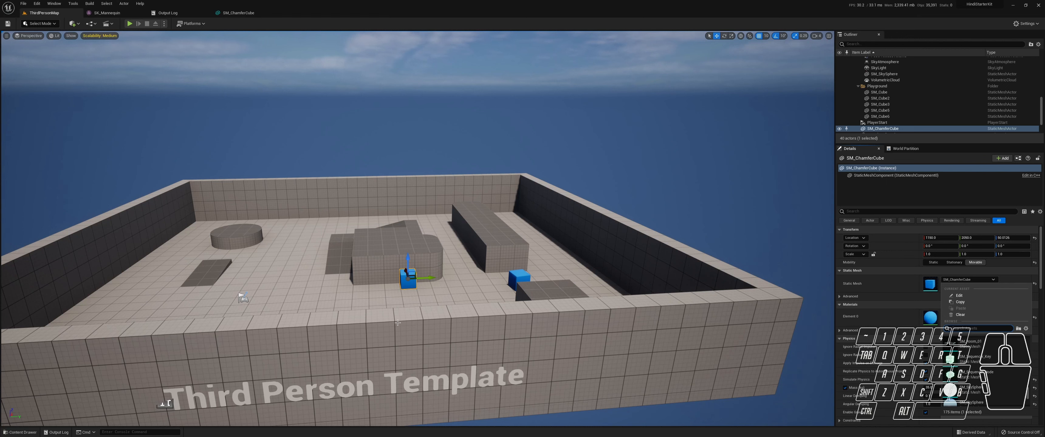
# Step: Create a new folder in the project's Content folder, keeping the default name, and select it
pyautogui.click(18, 432)
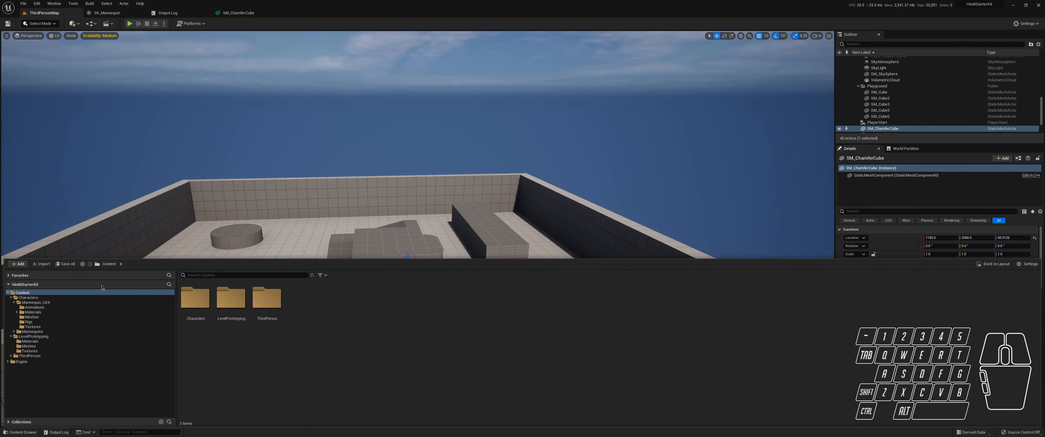
pyautogui.click(11, 298)
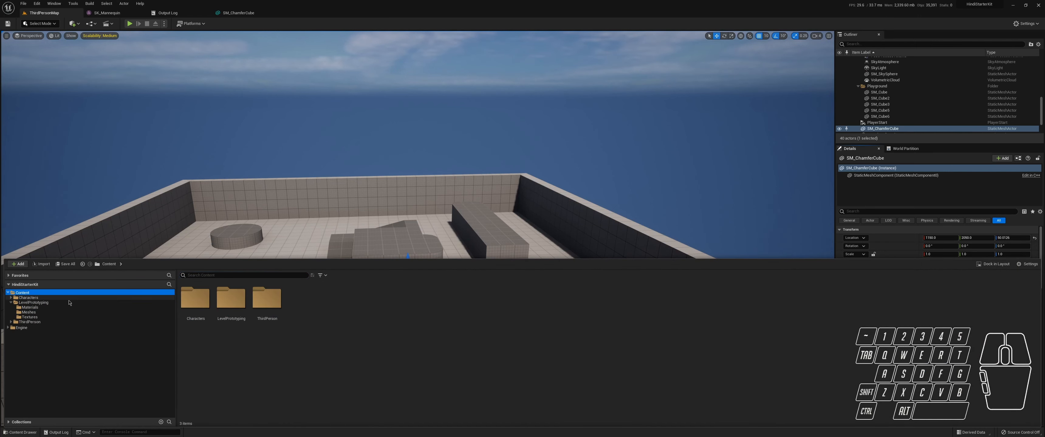
pyautogui.click(278, 350)
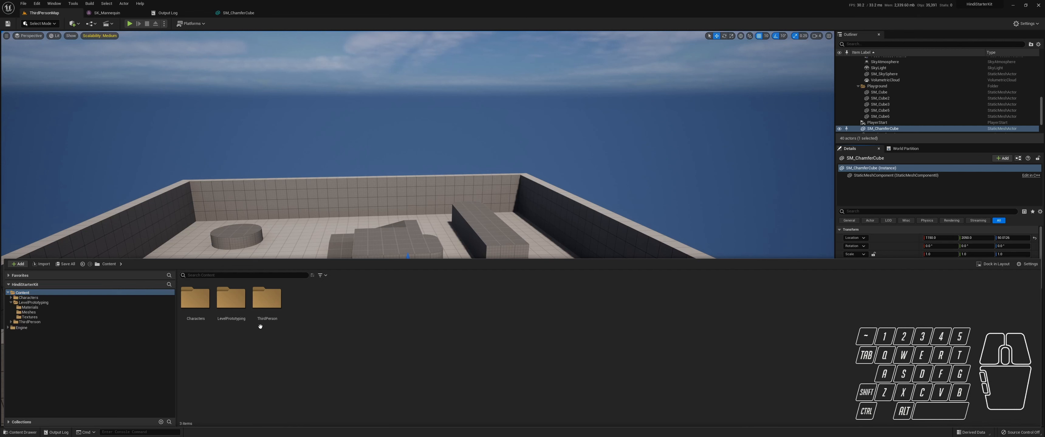
pyautogui.click(196, 302)
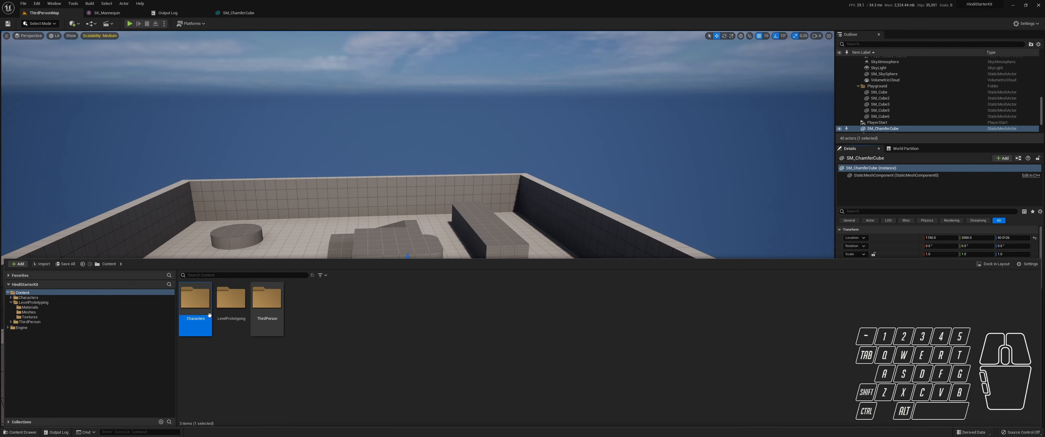
pyautogui.rightClick(342, 318)
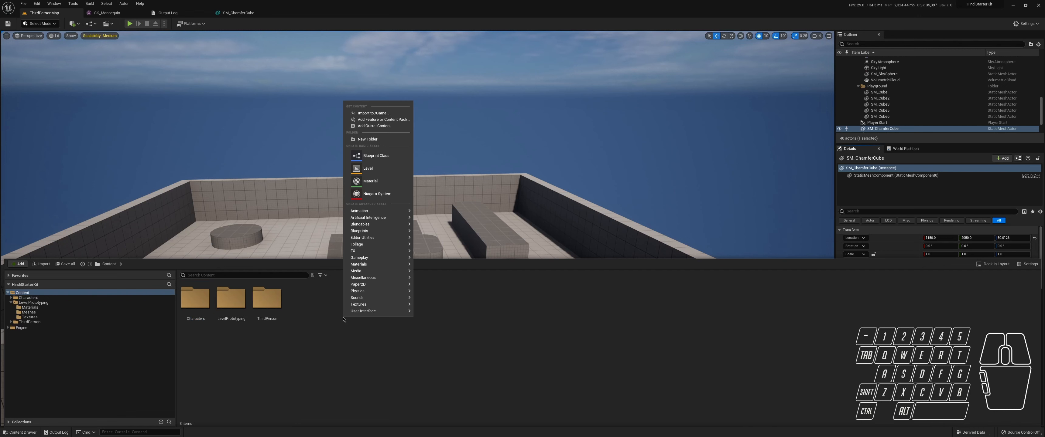
pyautogui.click(378, 139)
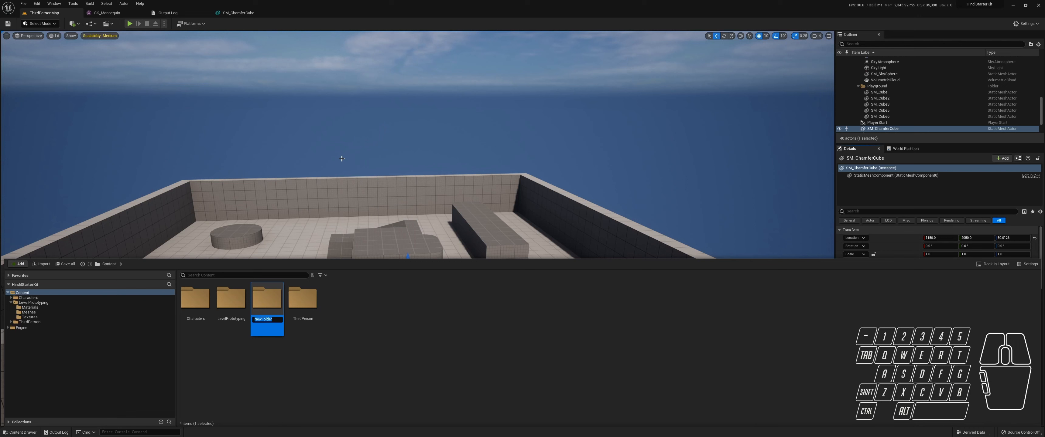
pyautogui.press('Return')
pyautogui.click(302, 300)
pyautogui.click(266, 300)
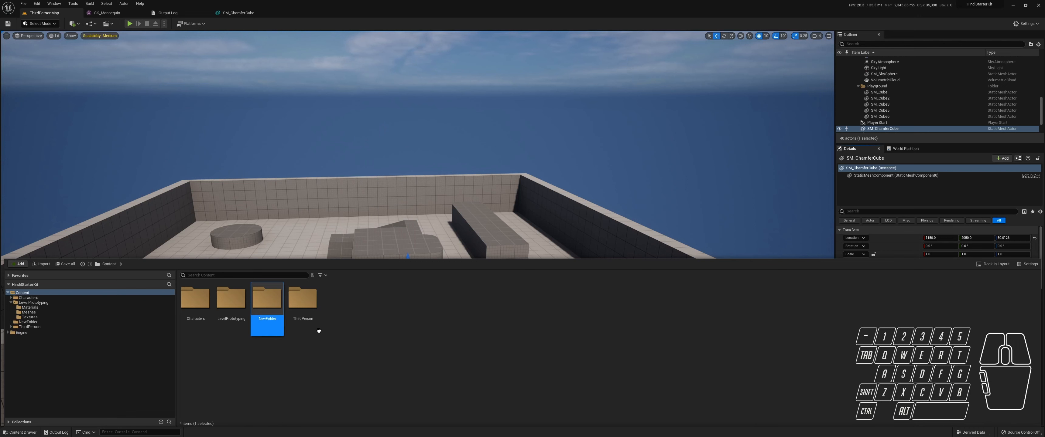
# Step: Delete the NewFolder folder from the project's Content folder
pyautogui.press('Delete')
pyautogui.click(421, 381)
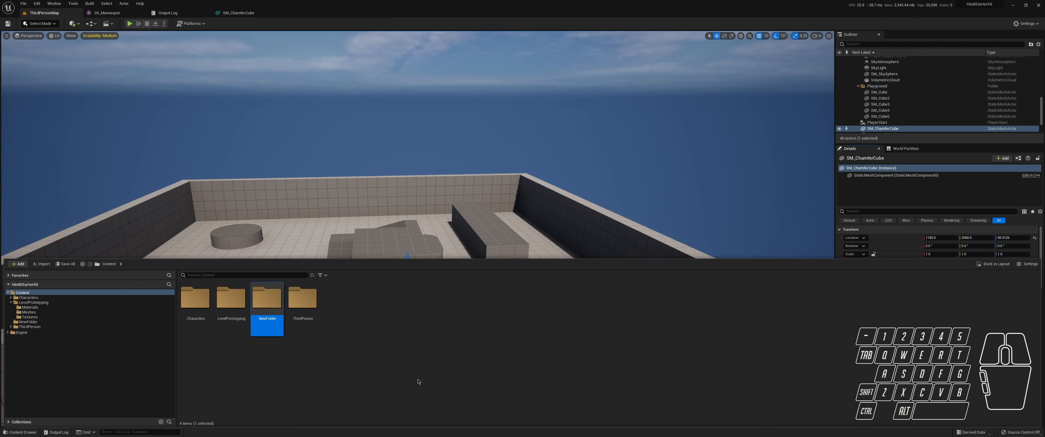
pyautogui.rightClick(346, 322)
pyautogui.click(345, 322)
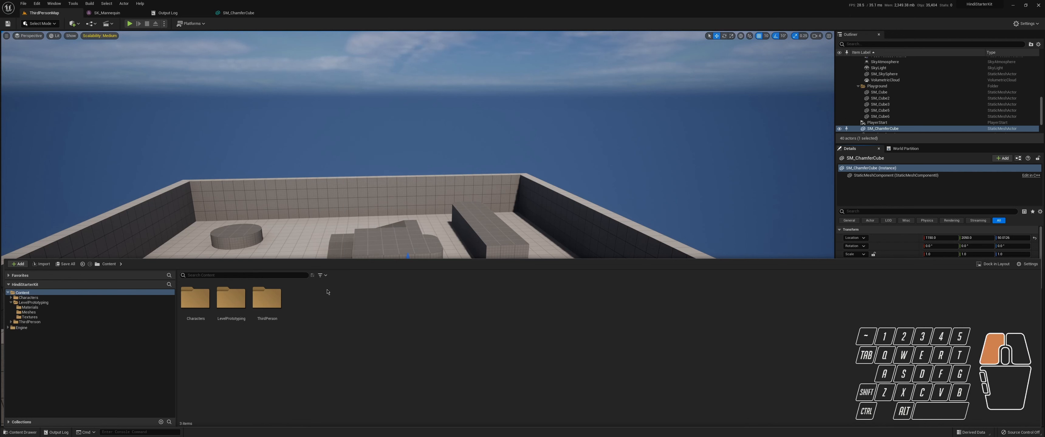
# Step: Create a Blueprint class with Actor as its parent in the Content folder and name it BP_Cube
pyautogui.rightClick(357, 337)
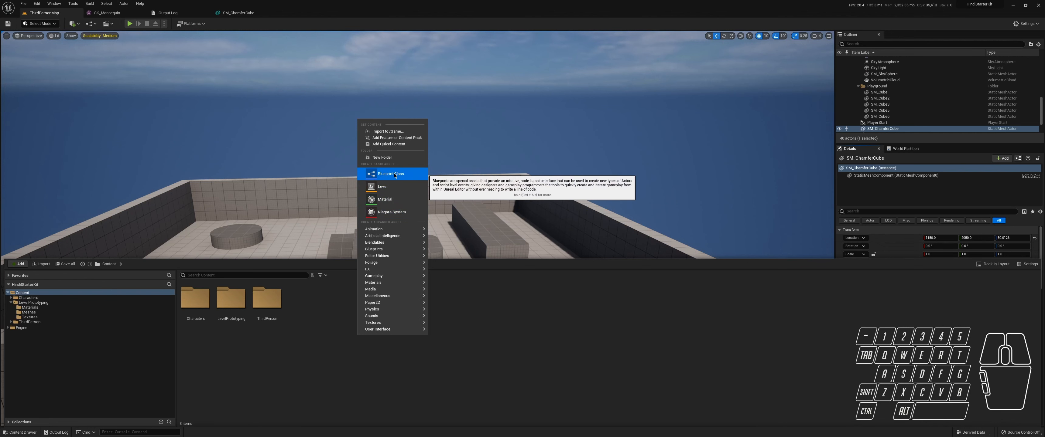
pyautogui.click(383, 175)
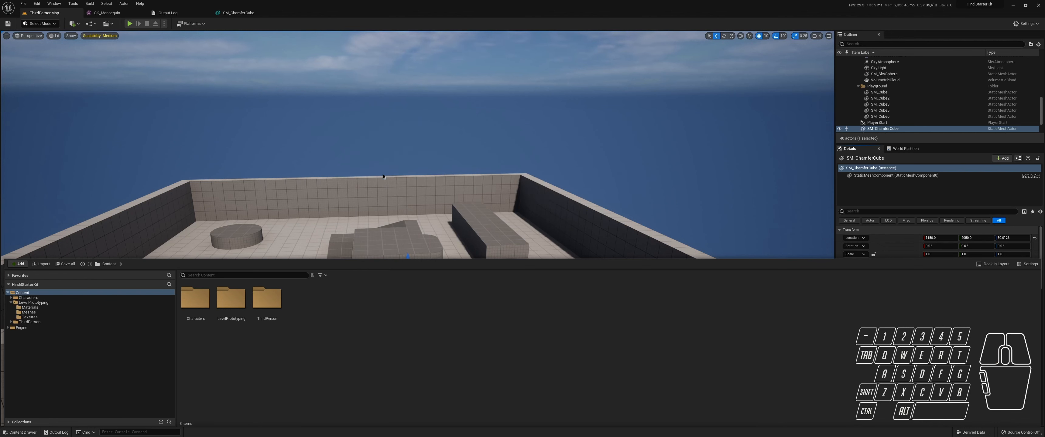
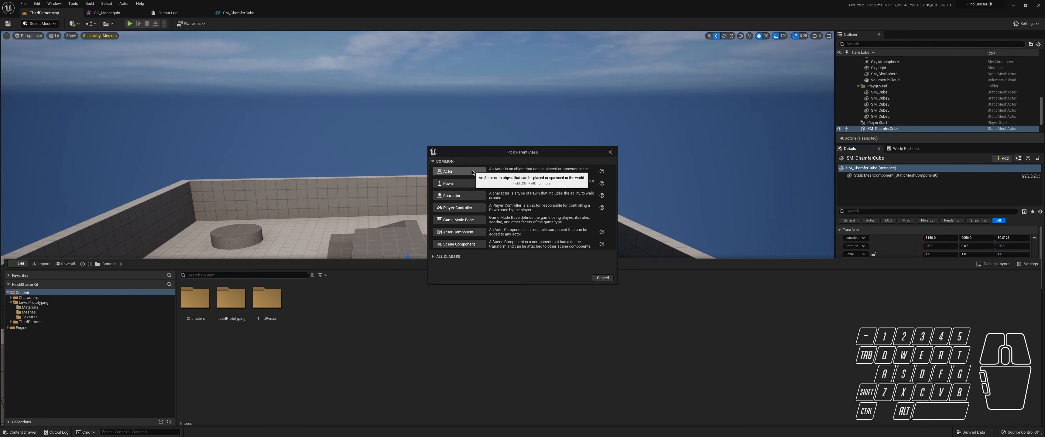
pyautogui.click(447, 171)
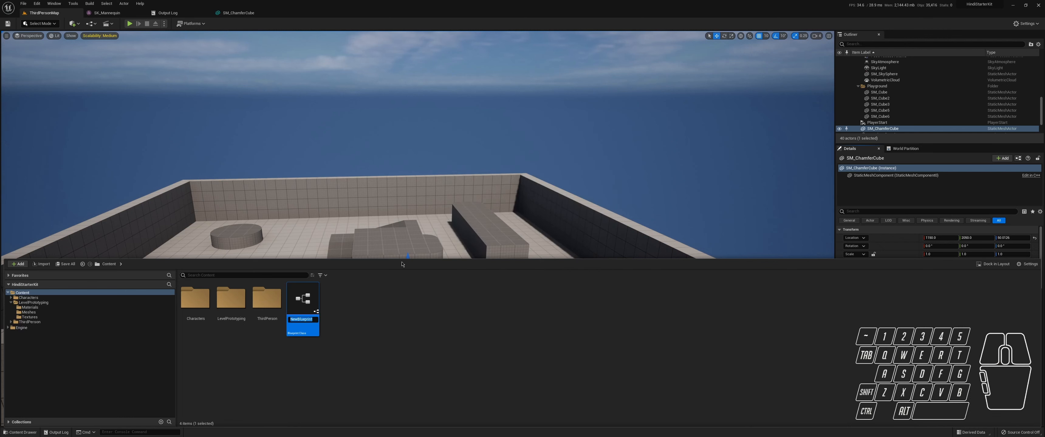
pyautogui.write('BP_Cube')
pyautogui.press('Return')
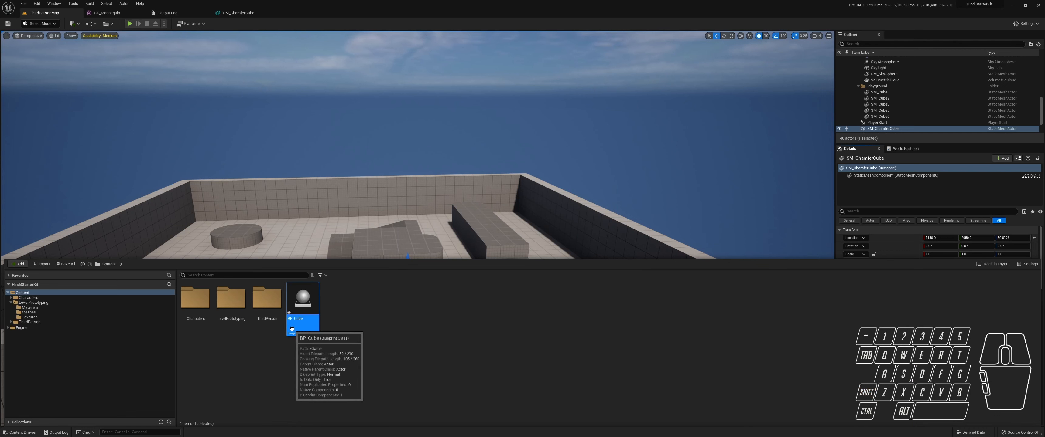
# Step: Move the selected blue cube away from the central block and delete it from the level
pyautogui.moveTo(365, 203); pyautogui.dragTo(442, 243, button='right')
pyautogui.press('w')
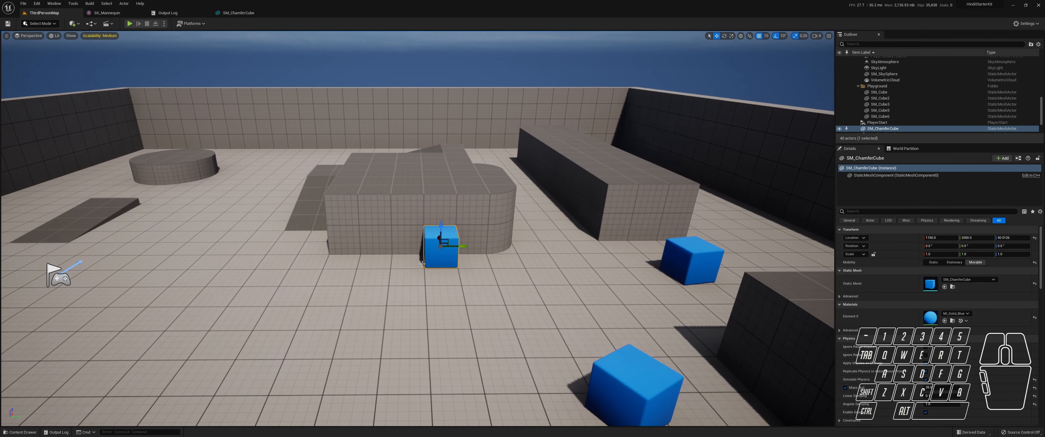
pyautogui.moveTo(441, 243); pyautogui.dragTo(442, 276)
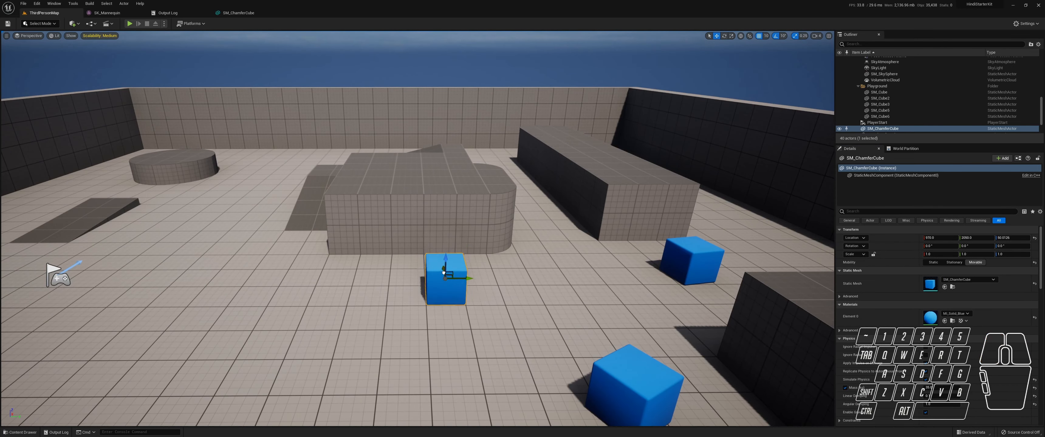
pyautogui.moveTo(443, 276); pyautogui.dragTo(391, 285, button='right')
pyautogui.press('a')
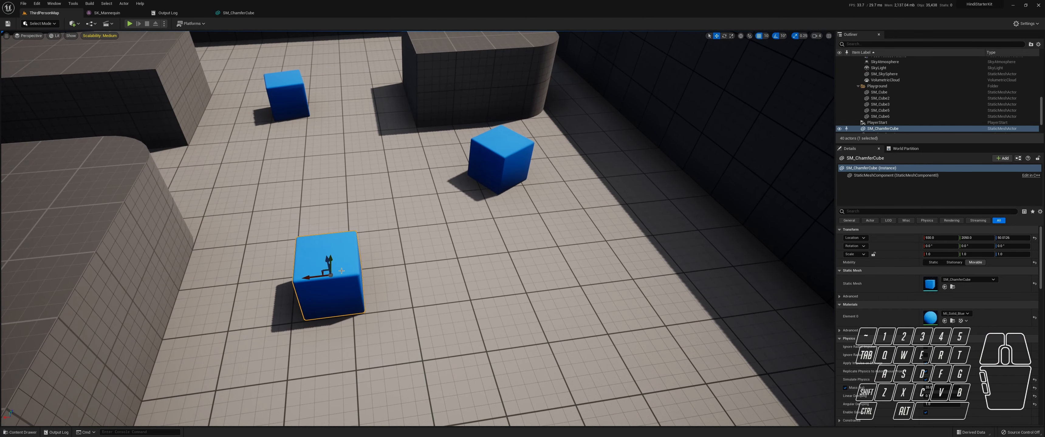
pyautogui.press('Delete')
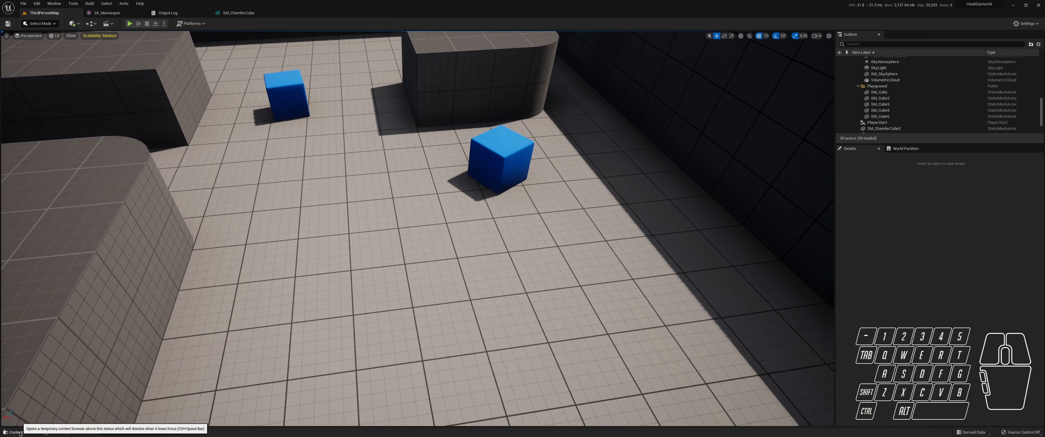
# Step: Place a new SM_ChamferCube from LevelPrototyping's Meshes folder in front of the central block and raise it onto the floor
pyautogui.moveTo(84, 412); pyautogui.dragTo(21, 395, button='right')
pyautogui.press('s')
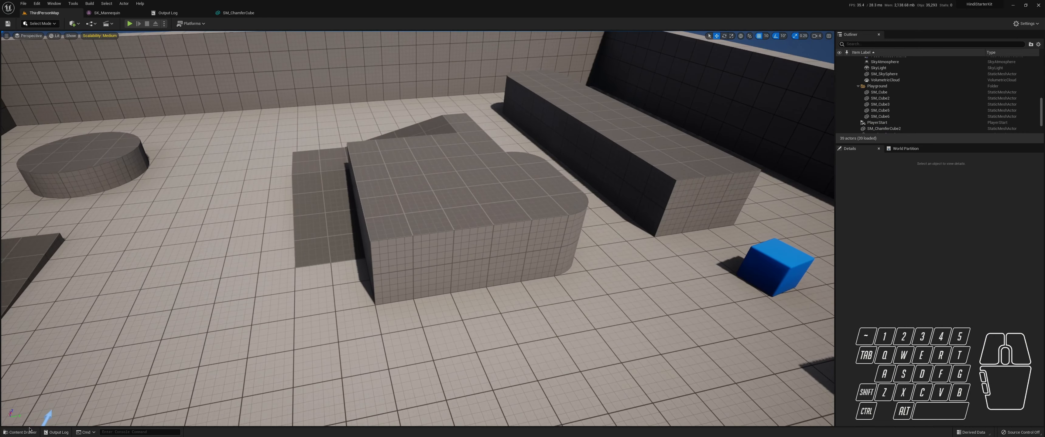
pyautogui.hotkey('ctrl', 'space')
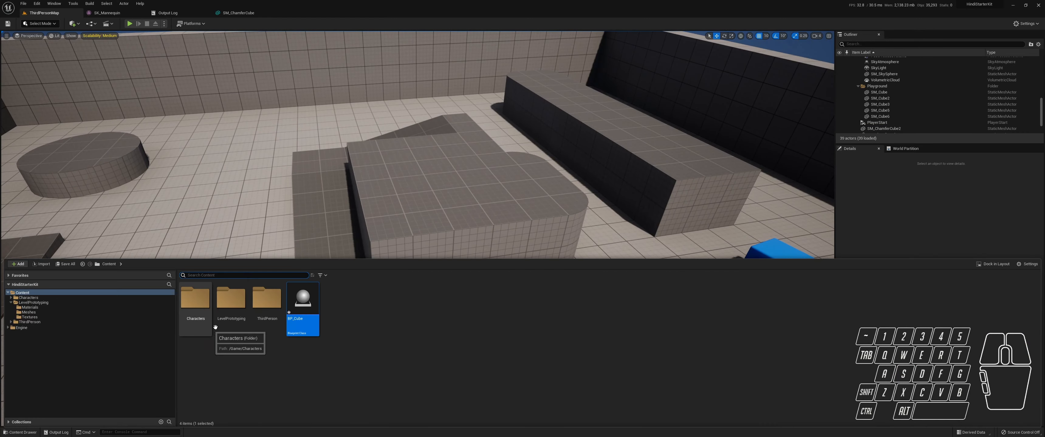
pyautogui.doubleClick(224, 320)
pyautogui.doubleClick(224, 320)
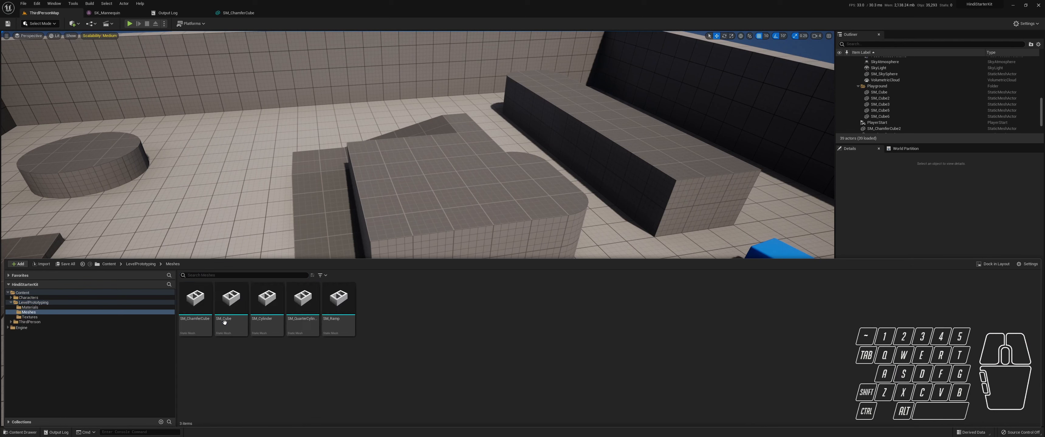
pyautogui.click(192, 329)
pyautogui.moveTo(192, 329); pyautogui.dragTo(496, 325)
pyautogui.moveTo(483, 323); pyautogui.dragTo(498, 343, button='right')
pyautogui.scroll(3, 474, 300)
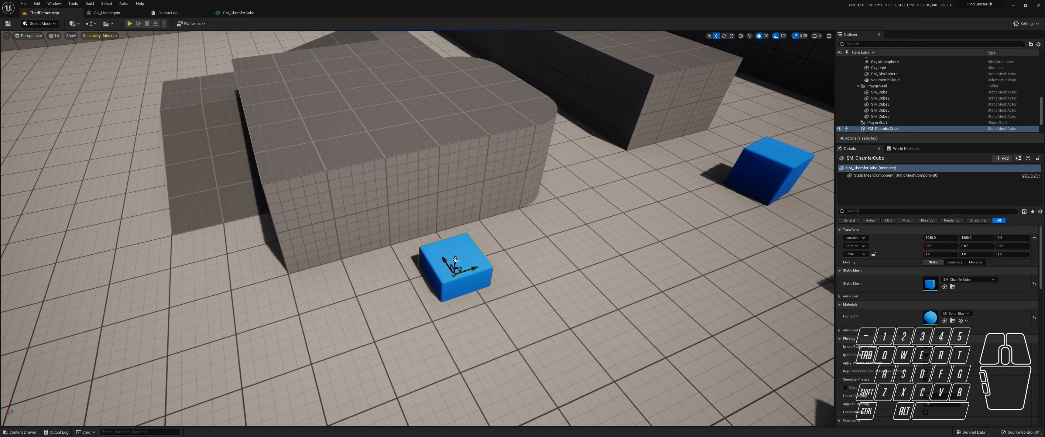
pyautogui.moveTo(456, 260); pyautogui.dragTo(530, 228)
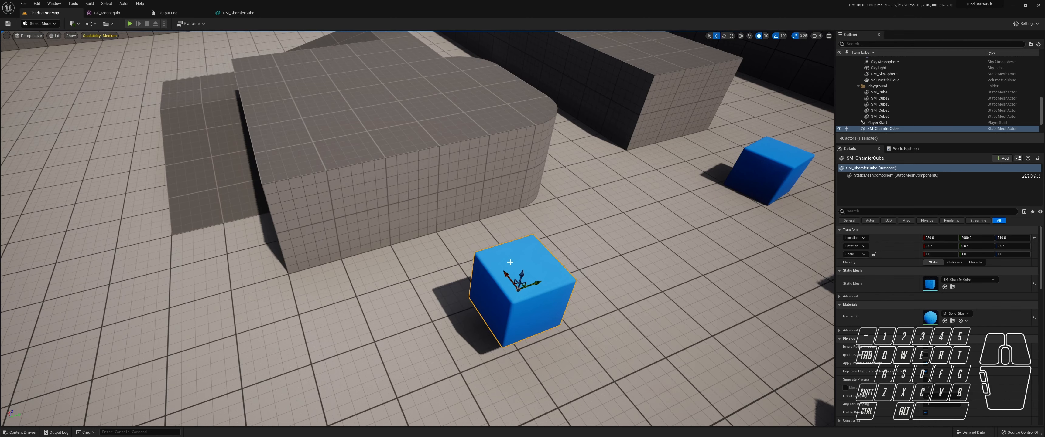
# Step: Examine the placed cube and the surrounding level from several distances and angles, including from high above
pyautogui.moveTo(510, 262); pyautogui.dragTo(414, 231, button='right')
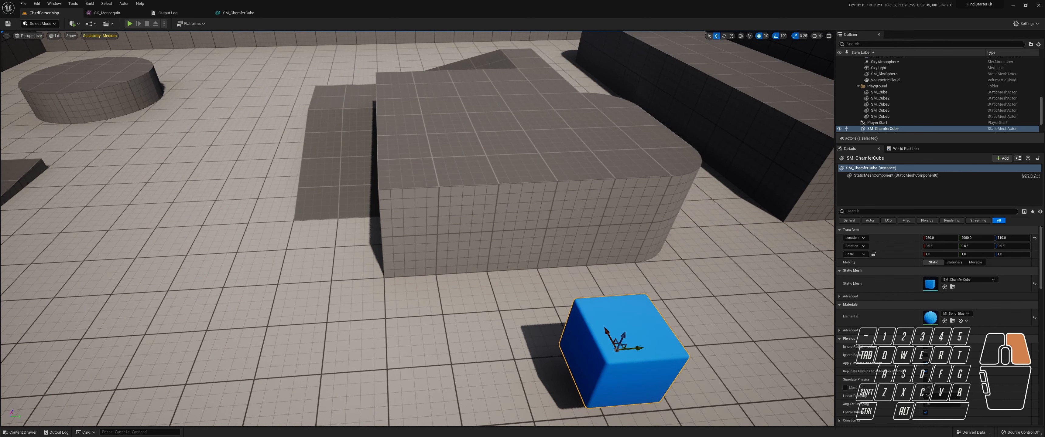
pyautogui.moveTo(413, 231); pyautogui.dragTo(341, 136, button='right')
pyautogui.press('w')
pyautogui.press('s')
pyautogui.press('a')
pyautogui.press('d')
pyautogui.press('w')
pyautogui.press('s')
pyautogui.press('d')
pyautogui.press('w')
pyautogui.press('a')
pyautogui.press('e')
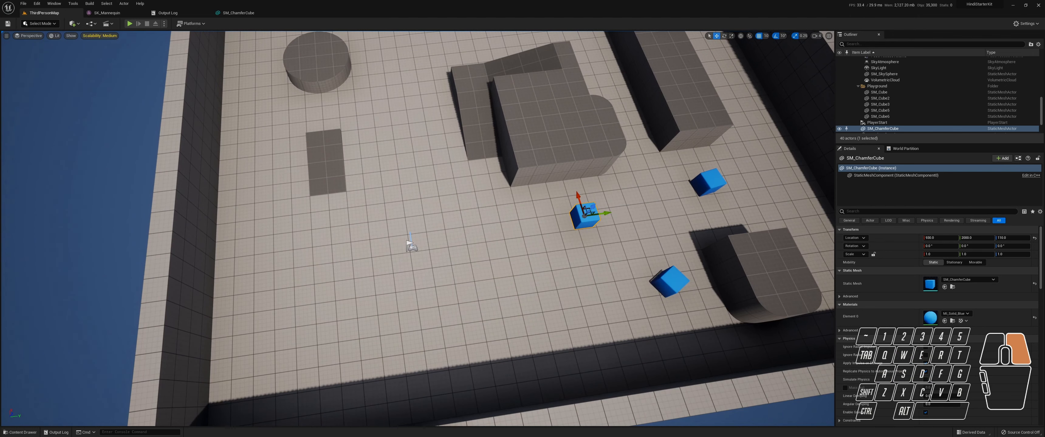
pyautogui.press('a')
pyautogui.moveTo(341, 136); pyautogui.dragTo(340, 136, button='right')
pyautogui.moveTo(494, 281); pyautogui.dragTo(494, 282, button='right')
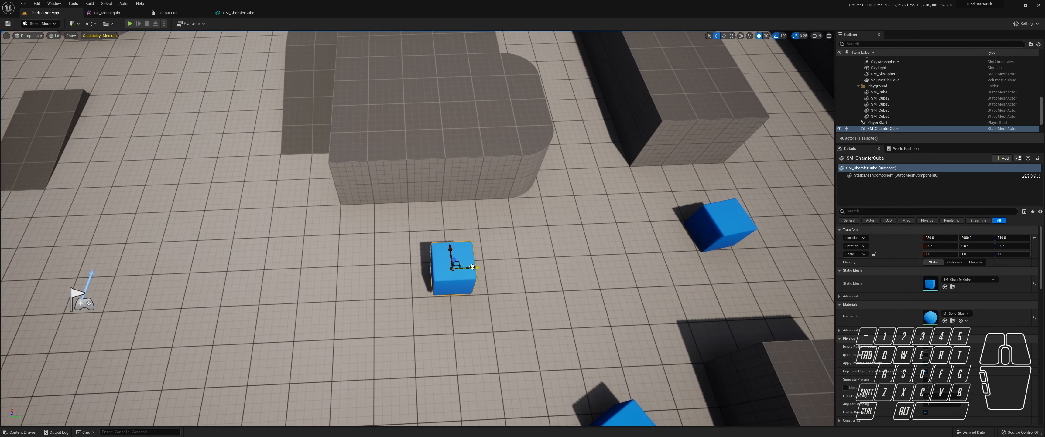
# Step: Open the BP_Cube Blueprint from the project's Content folder
pyautogui.click(19, 432)
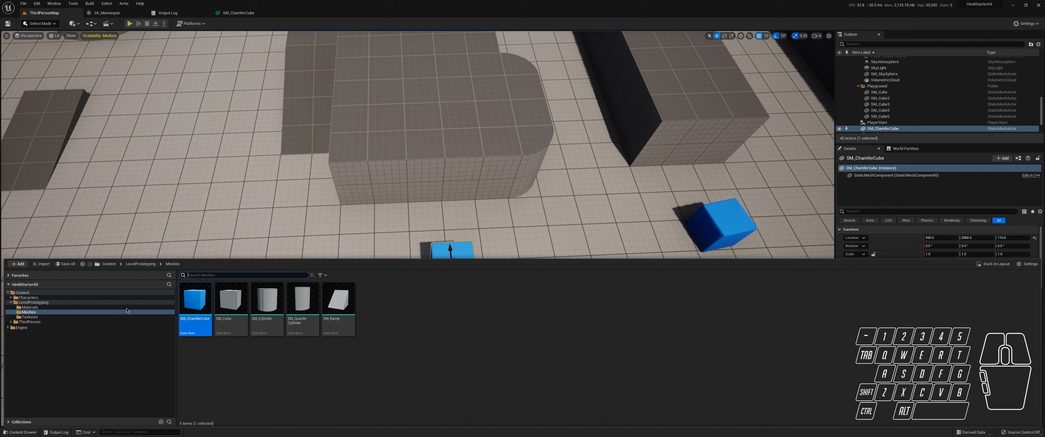
pyautogui.click(109, 264)
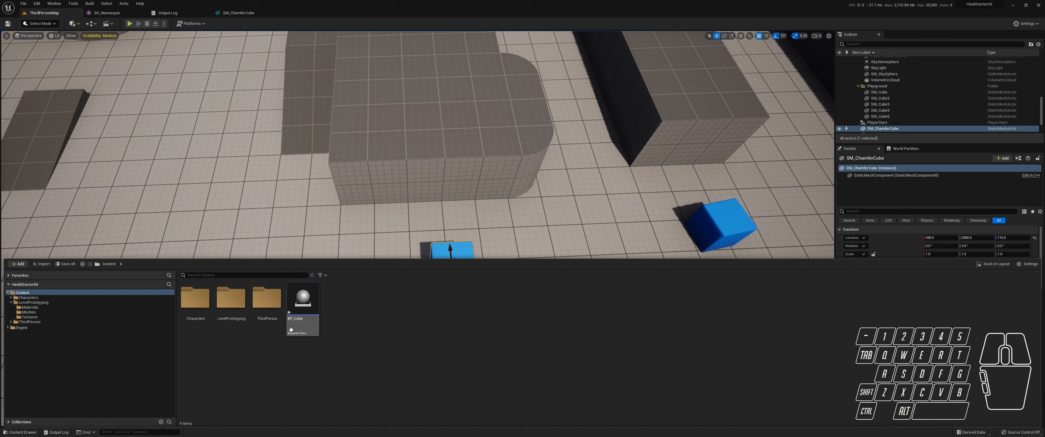
pyautogui.click(317, 329)
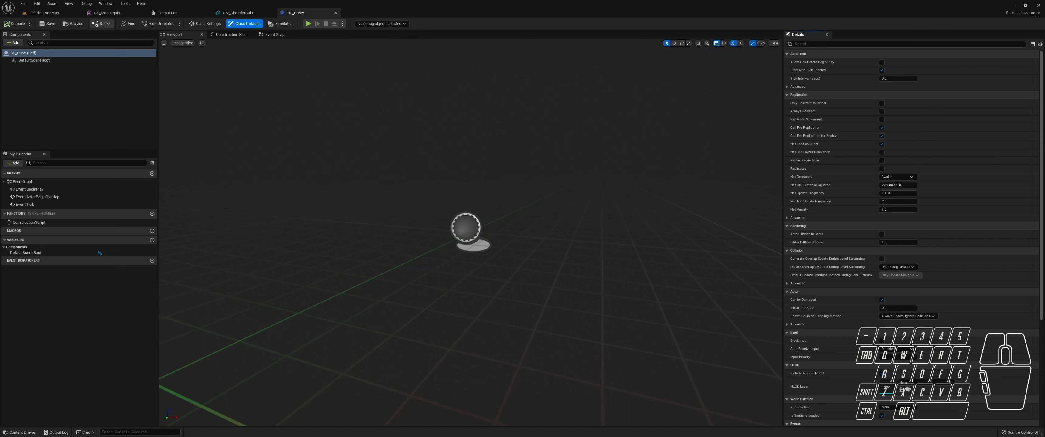
# Step: Compare the ThirdPersonMap level view with BP_Cube's own viewport, finishing in the BP_Cube Blueprint
pyautogui.click(47, 12)
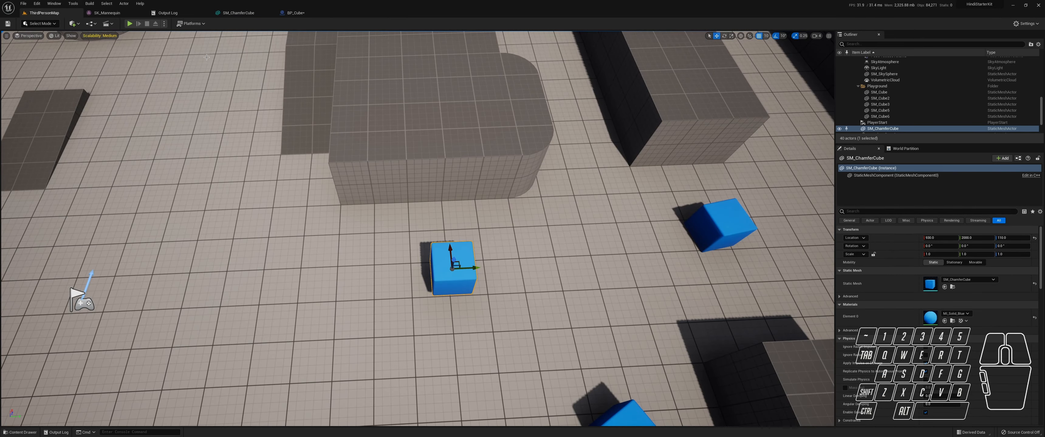
pyautogui.click(295, 12)
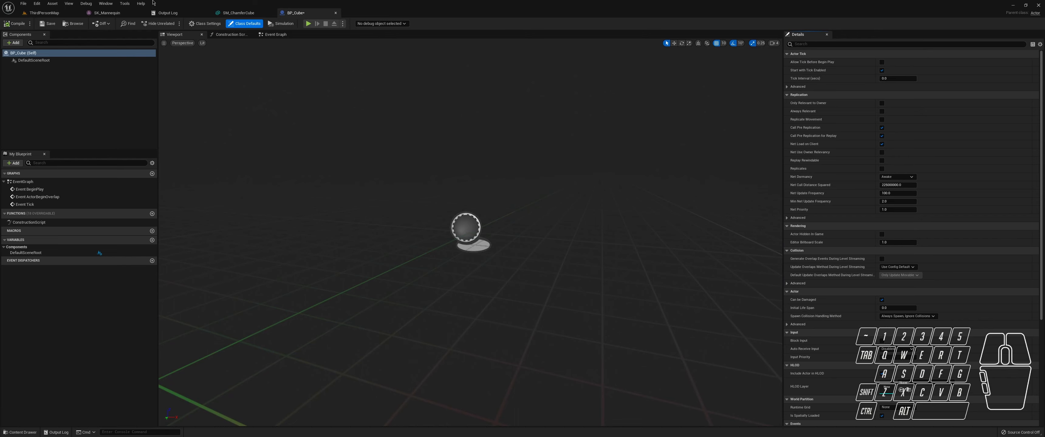
pyautogui.click(44, 12)
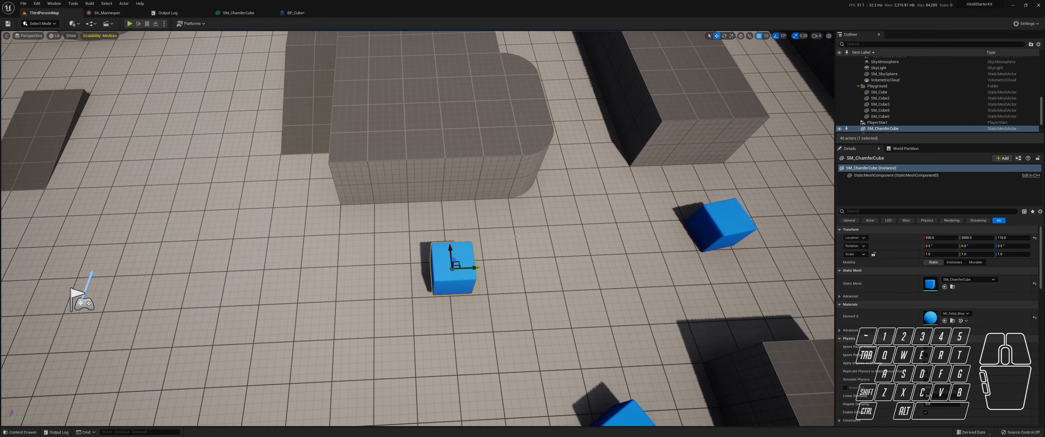
pyautogui.moveTo(439, 269); pyautogui.dragTo(497, 240, button='right')
pyautogui.press('s')
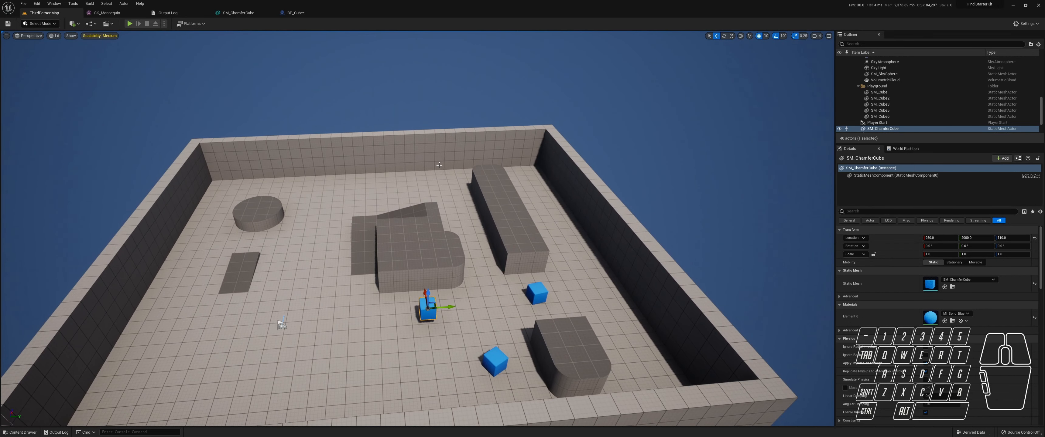
pyautogui.click(306, 12)
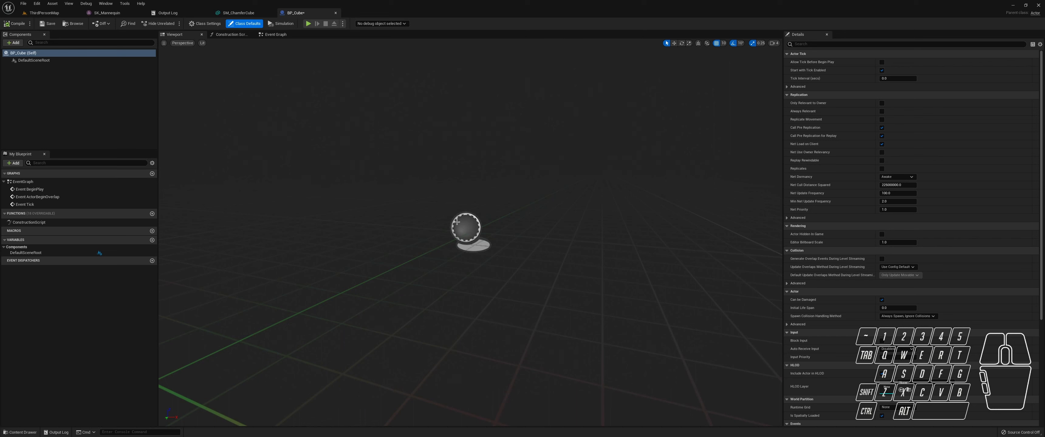
# Step: Add a Static Mesh component under BP_Cube's DefaultSceneRoot, keep its default name, and select it
pyautogui.click(468, 231)
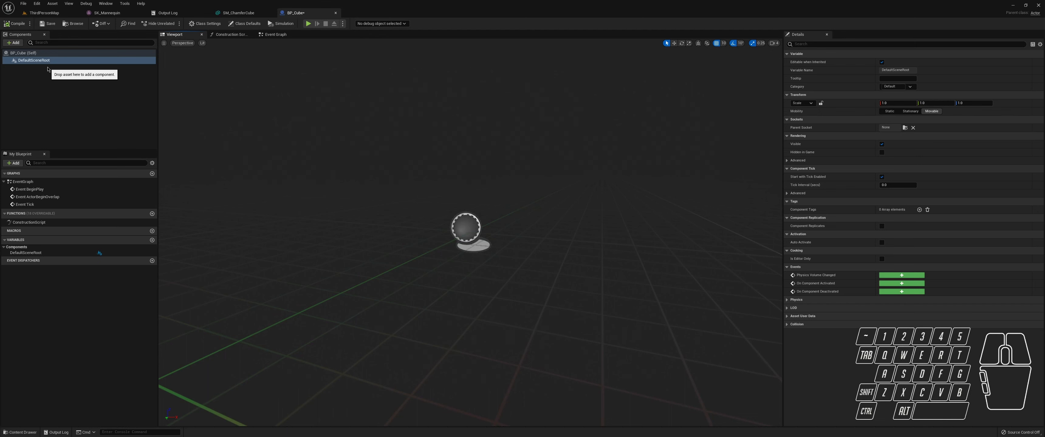
pyautogui.click(48, 69)
pyautogui.click(41, 60)
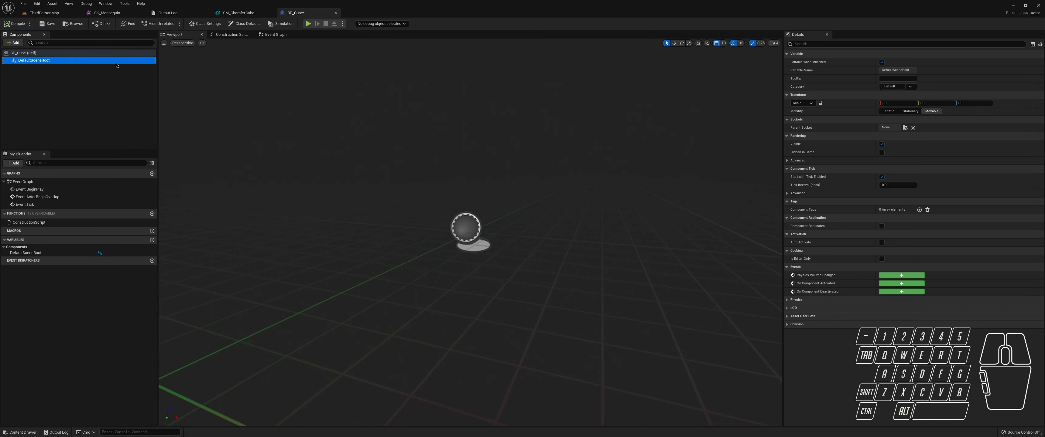
pyautogui.click(45, 62)
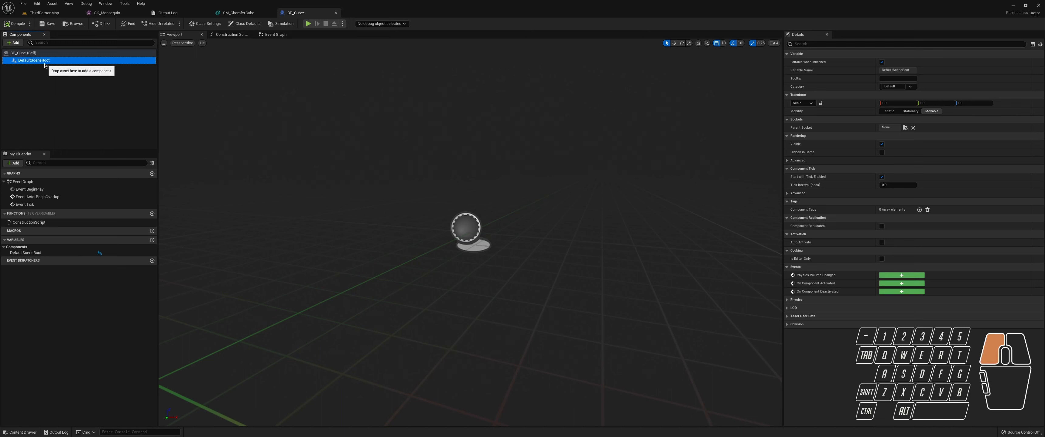
pyautogui.click(14, 43)
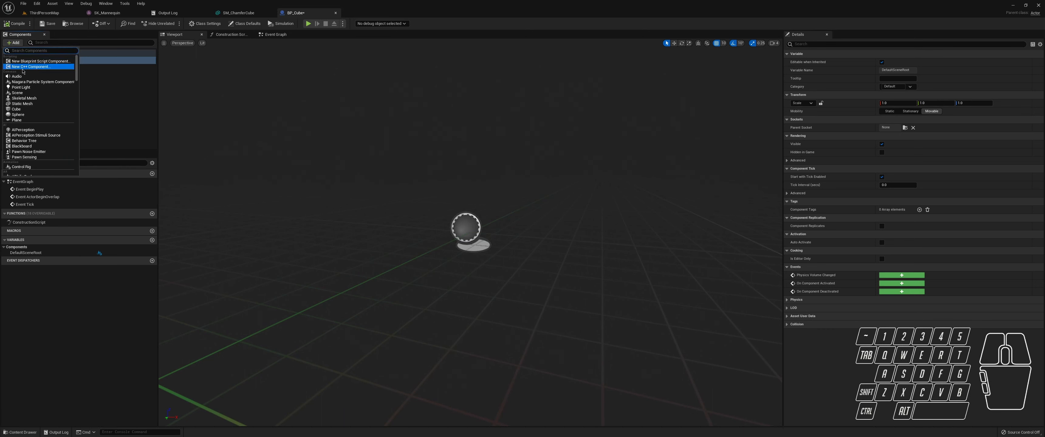
pyautogui.click(31, 104)
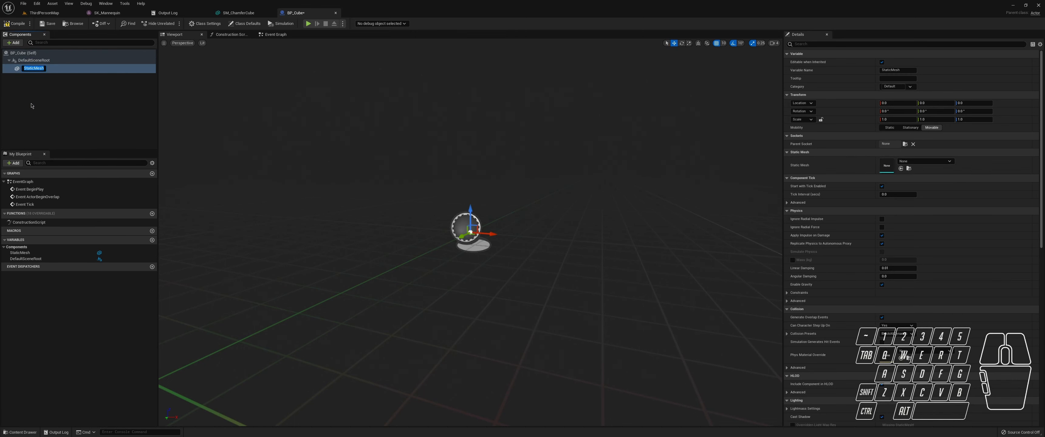
pyautogui.click(32, 99)
pyautogui.click(41, 68)
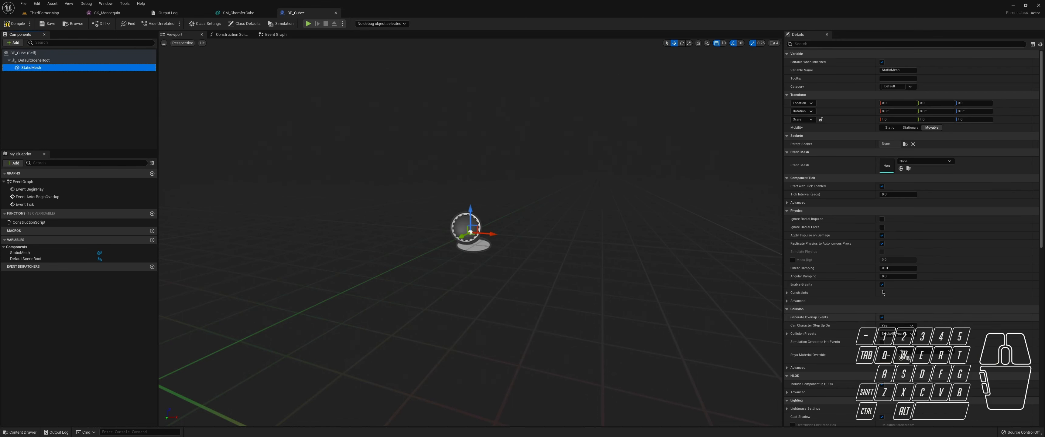
# Step: Return to the ThirdPersonMap level and locate the selected cube's static mesh asset in the Content Drawer
pyautogui.click(50, 13)
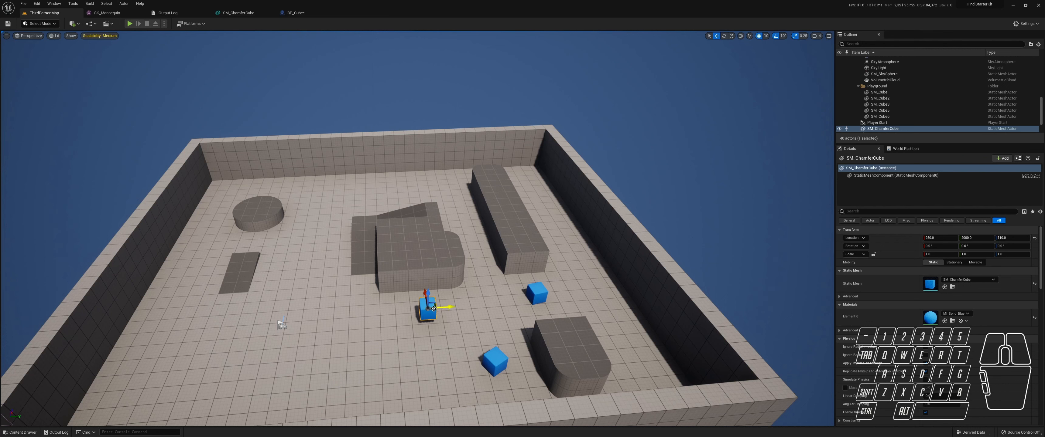
pyautogui.click(952, 287)
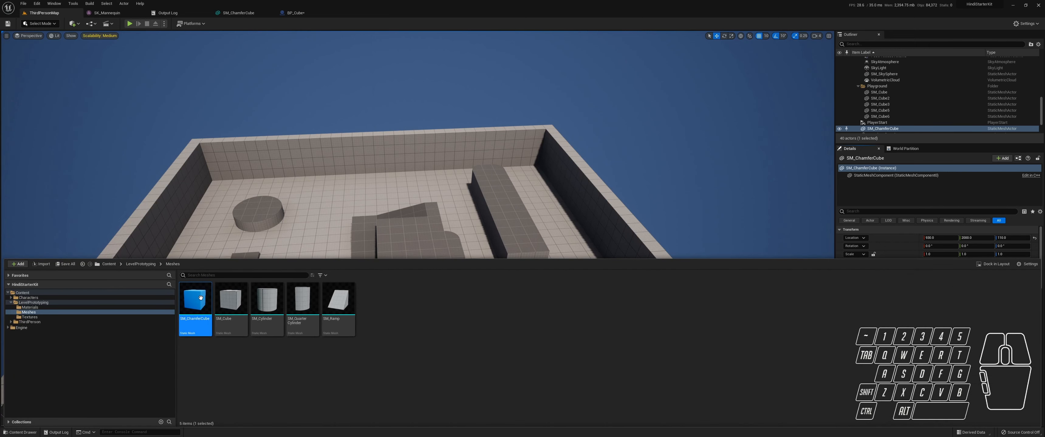
# Step: Return to the BP_Cube Blueprint and assign the SM_ChamferCube mesh to its StaticMesh component
pyautogui.moveTo(198, 307)
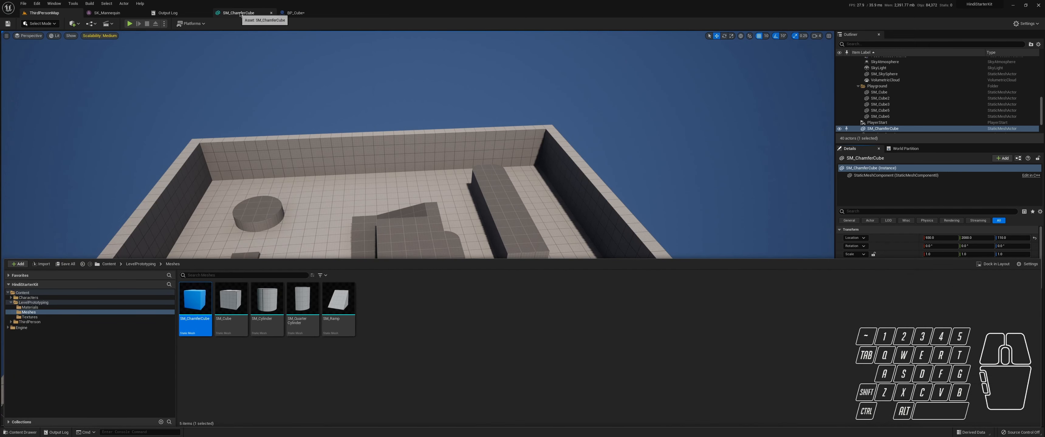
pyautogui.click(294, 12)
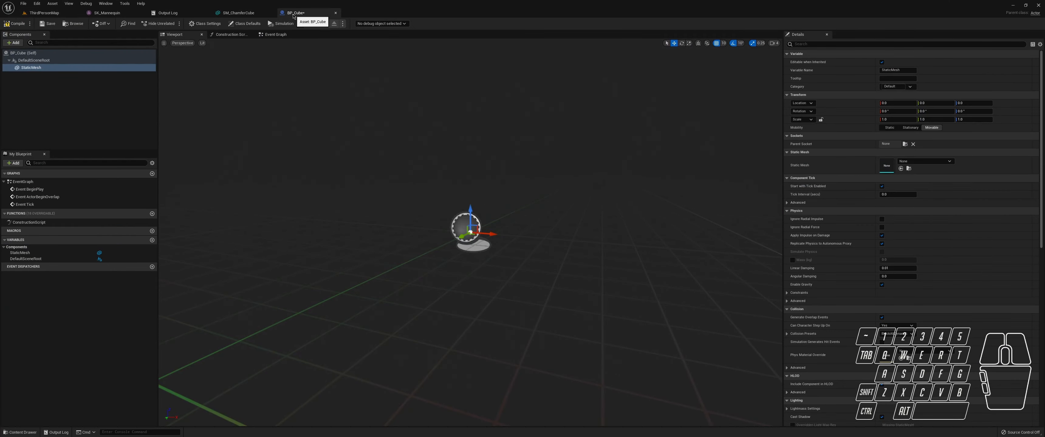
pyautogui.click(901, 170)
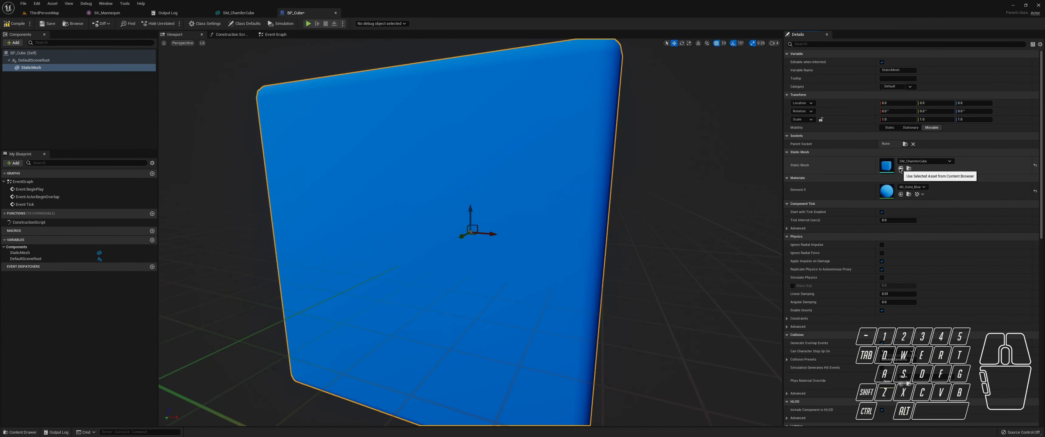
# Step: Examine the chamfer cube in BP_Cube's viewport from closer and farther distances
pyautogui.scroll(-5, 597, 118)
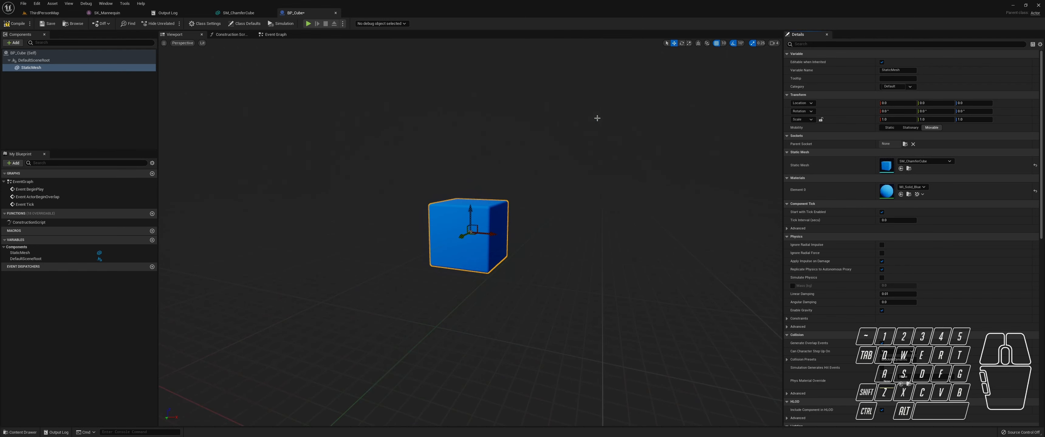
pyautogui.scroll(3, 597, 118)
pyautogui.scroll(-4, 597, 118)
pyautogui.scroll(2, 598, 118)
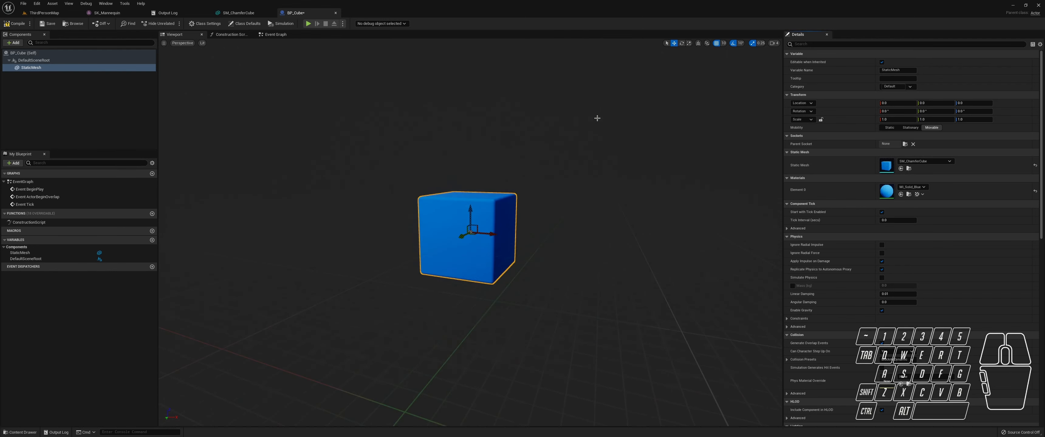
pyautogui.scroll(-2, 597, 118)
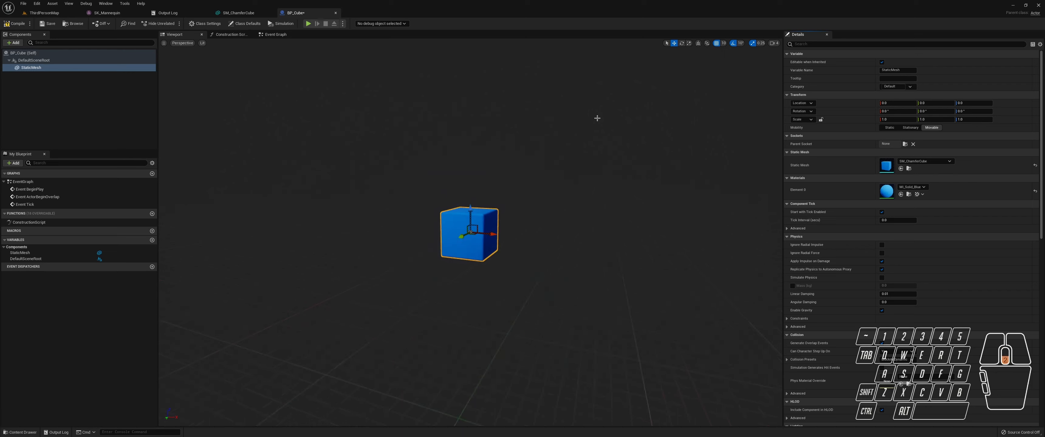
pyautogui.scroll(3, 597, 118)
pyautogui.scroll(-3, 597, 119)
pyautogui.scroll(2, 597, 118)
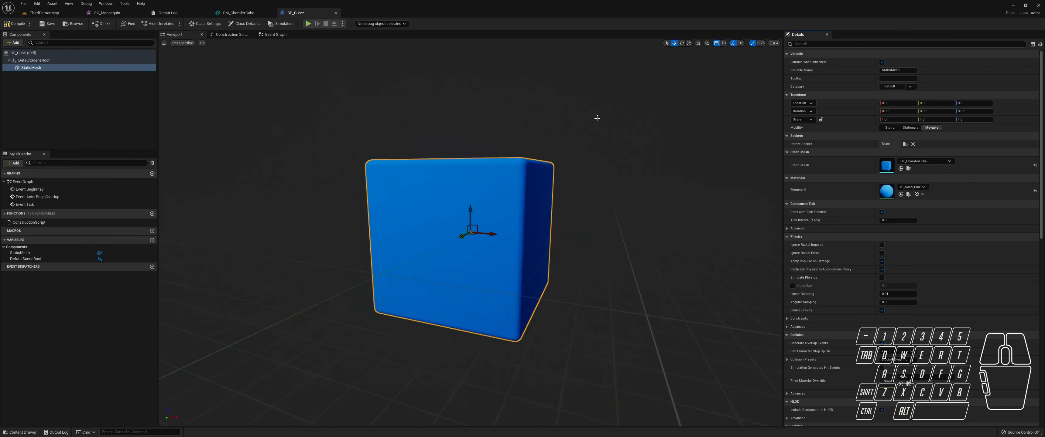
pyautogui.scroll(-1, 597, 118)
pyautogui.scroll(-2, 597, 118)
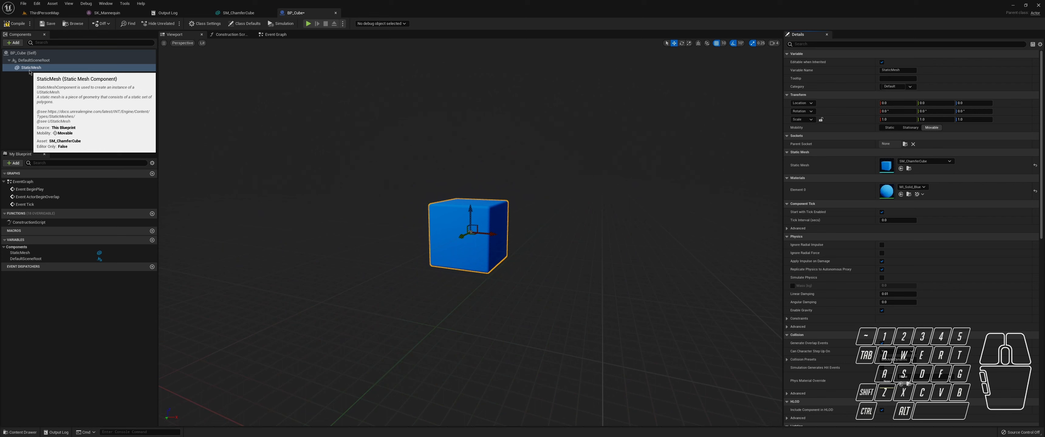
# Step: Compile and save the BP_Cube Blueprint, reviewing its Save on Compile options
pyautogui.click(47, 24)
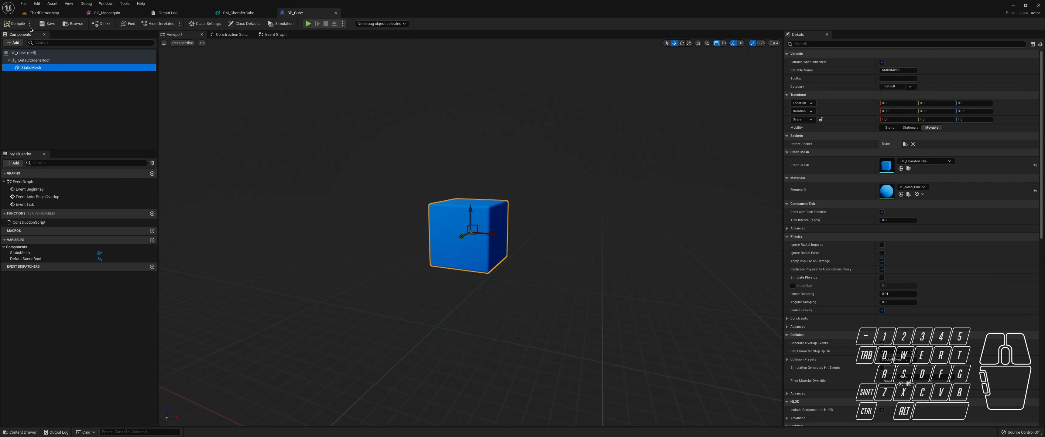
pyautogui.click(30, 23)
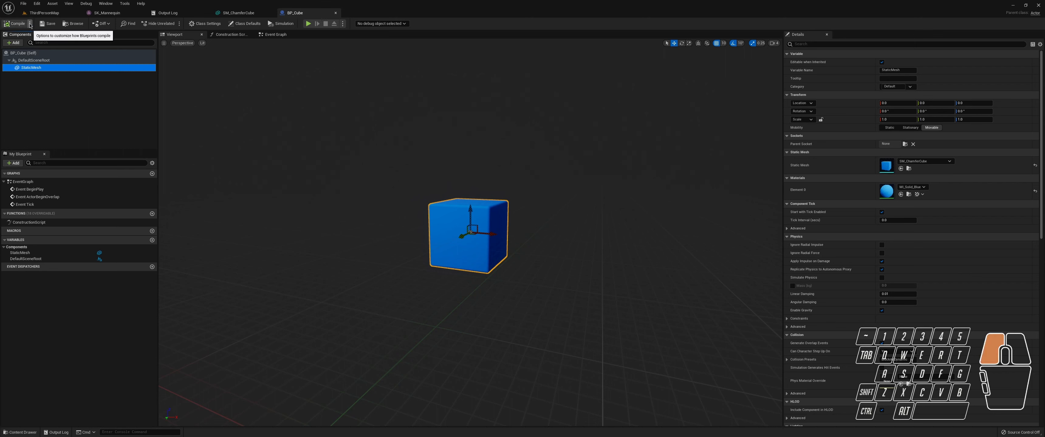
pyautogui.moveTo(56, 34)
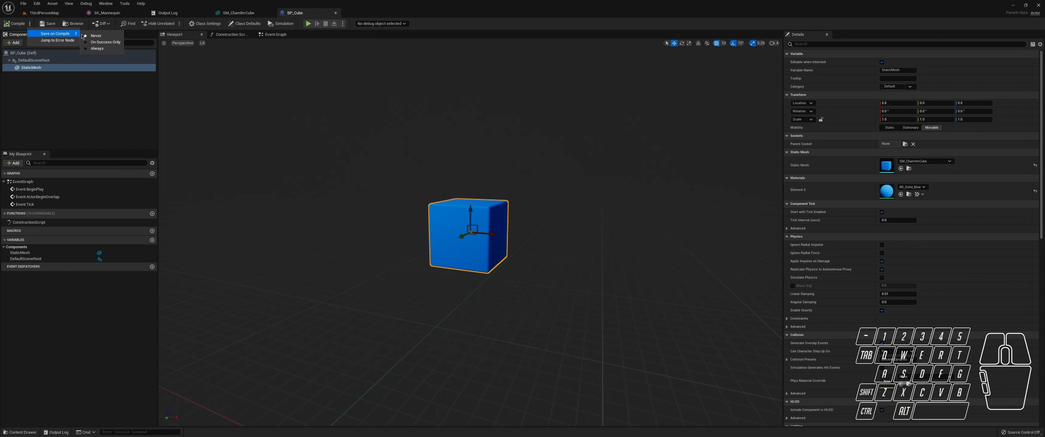
pyautogui.click(97, 45)
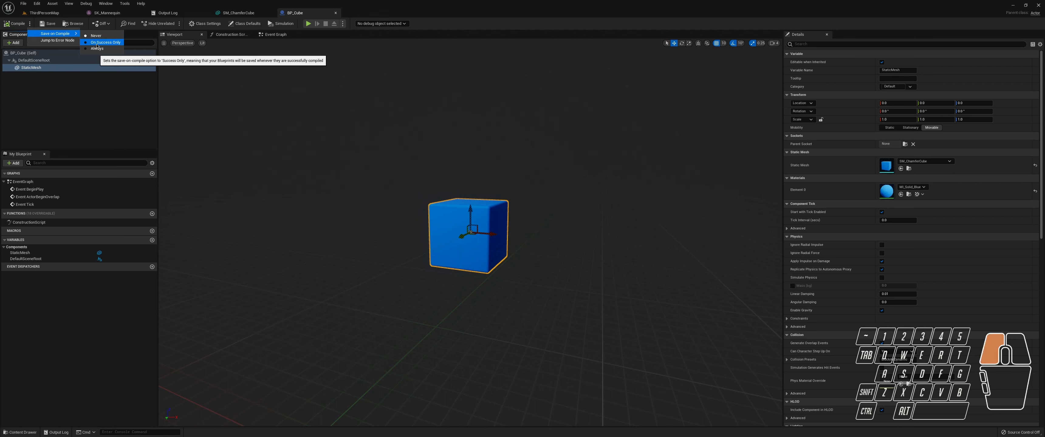
pyautogui.click(14, 24)
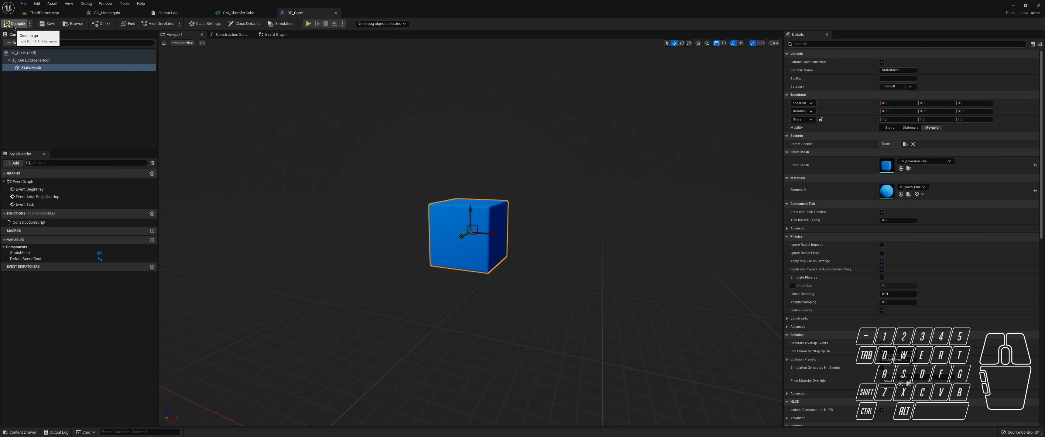
pyautogui.click(48, 25)
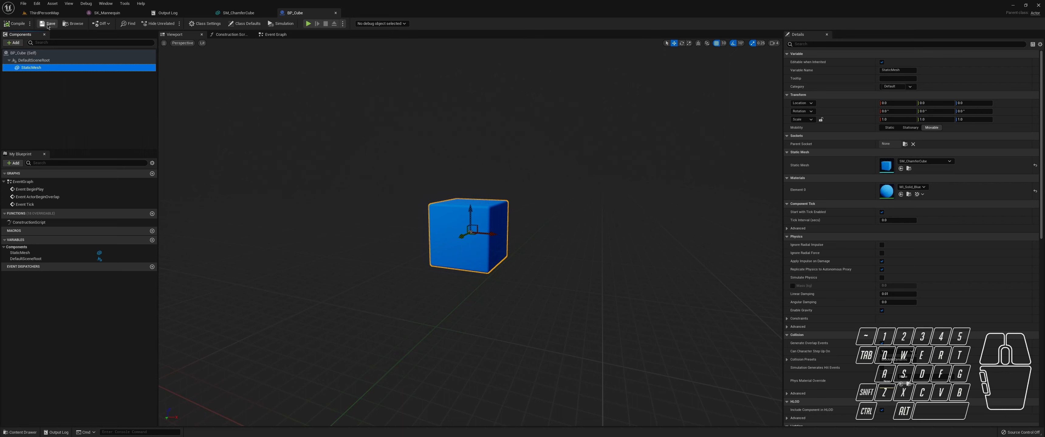
pyautogui.click(48, 25)
# Step: Return to the ThirdPersonMap level and place BP_Cube from the Content folder on the floor beside the blue SM_ChamferCube
pyautogui.rightClick(581, 410)
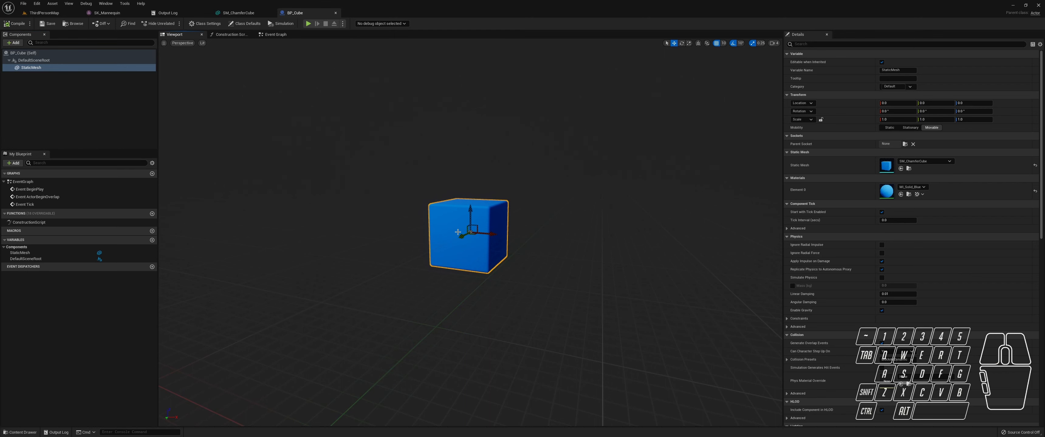
pyautogui.click(34, 60)
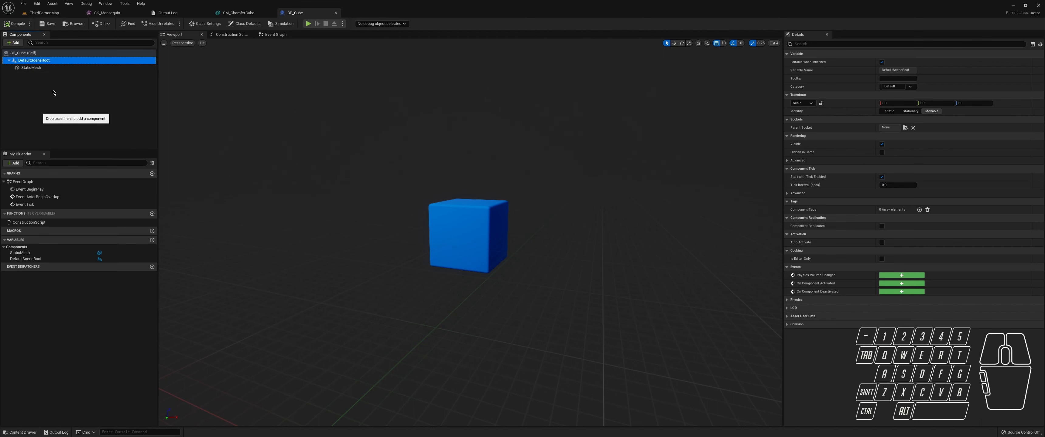
pyautogui.click(43, 15)
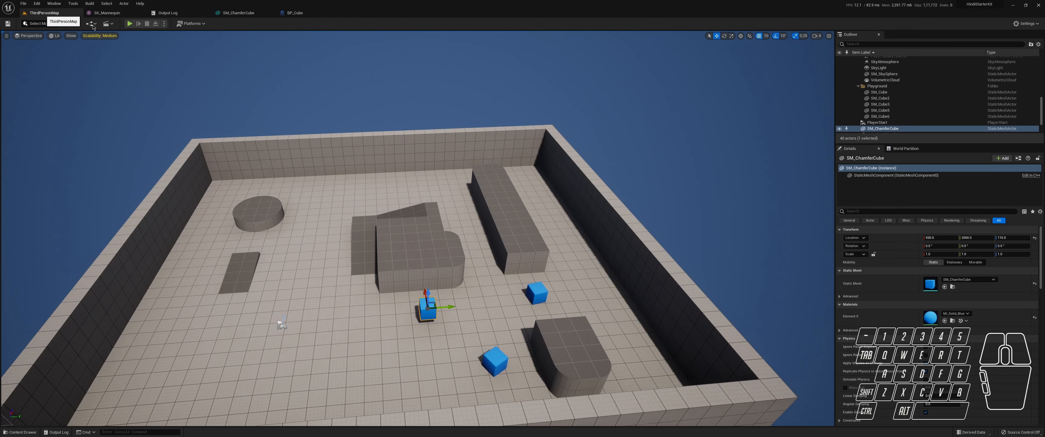
pyautogui.click(20, 432)
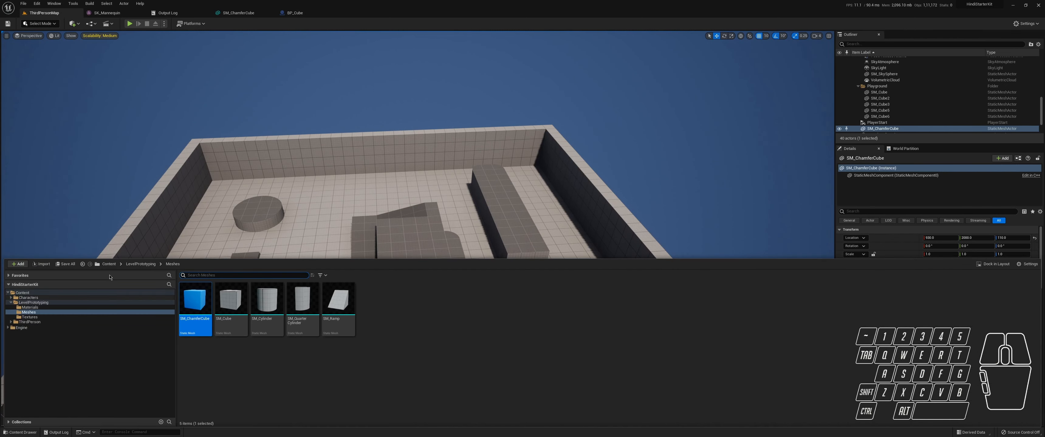
pyautogui.click(108, 264)
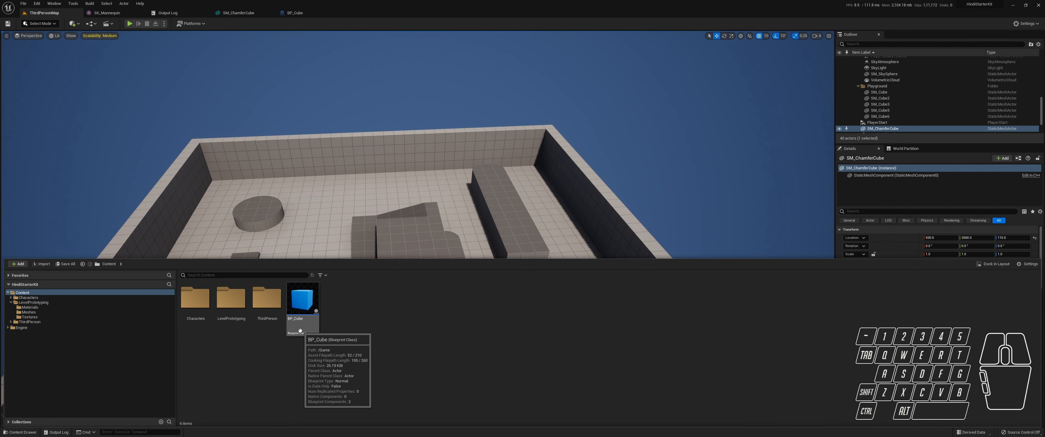
pyautogui.moveTo(298, 318); pyautogui.dragTo(390, 318)
pyautogui.moveTo(390, 318); pyautogui.dragTo(390, 309)
pyautogui.scroll(8, 409, 315)
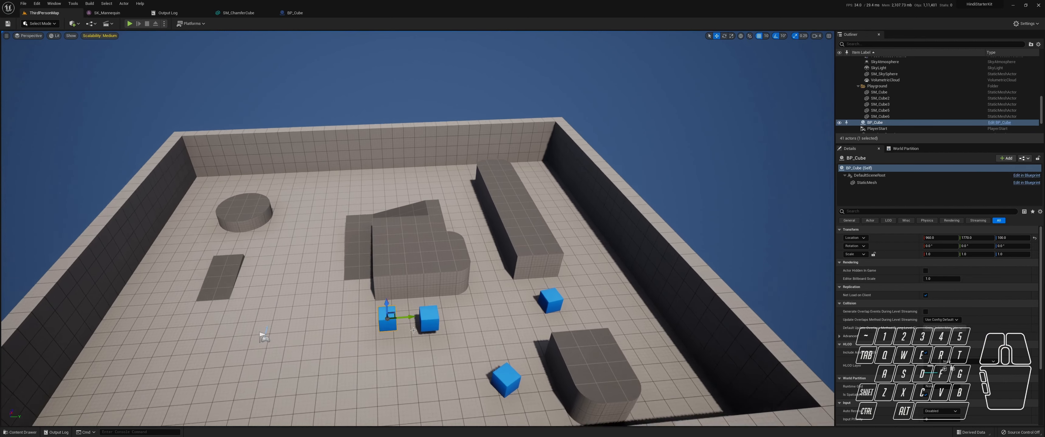
pyautogui.scroll(8, 421, 320)
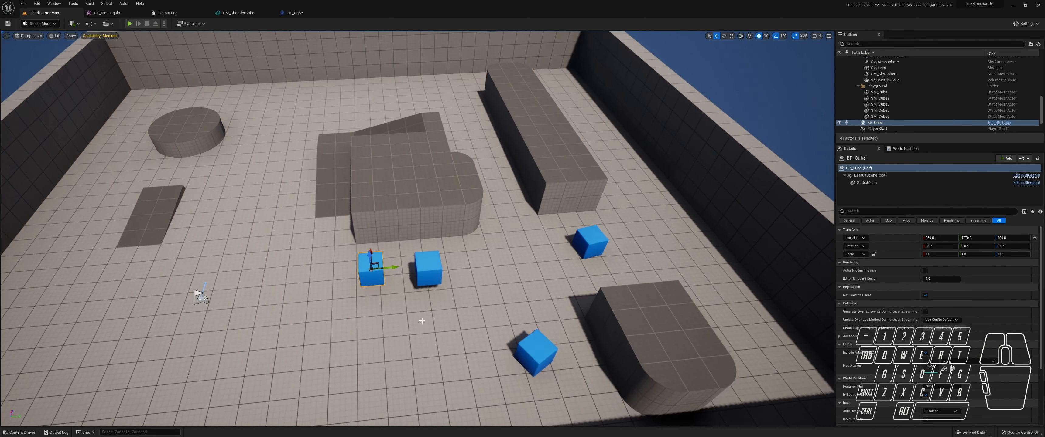
pyautogui.scroll(-10, 423, 326)
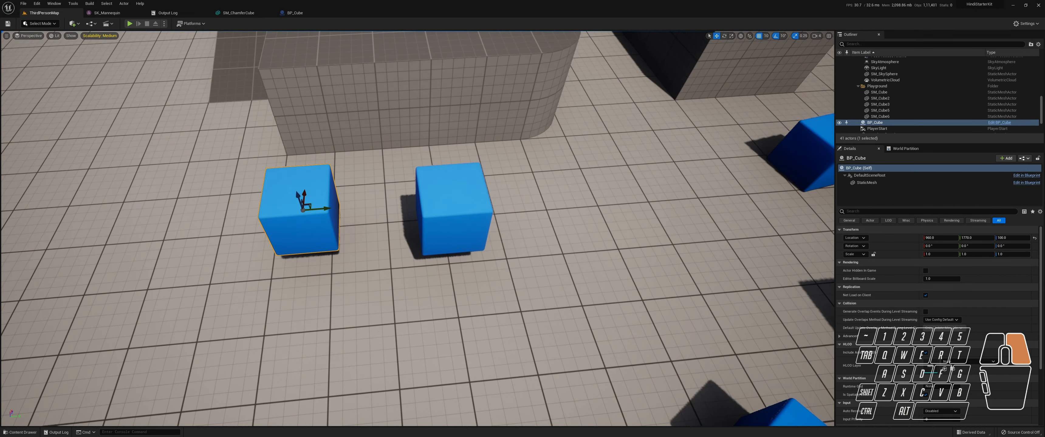
pyautogui.scroll(8, 422, 337)
pyautogui.scroll(2, 420, 346)
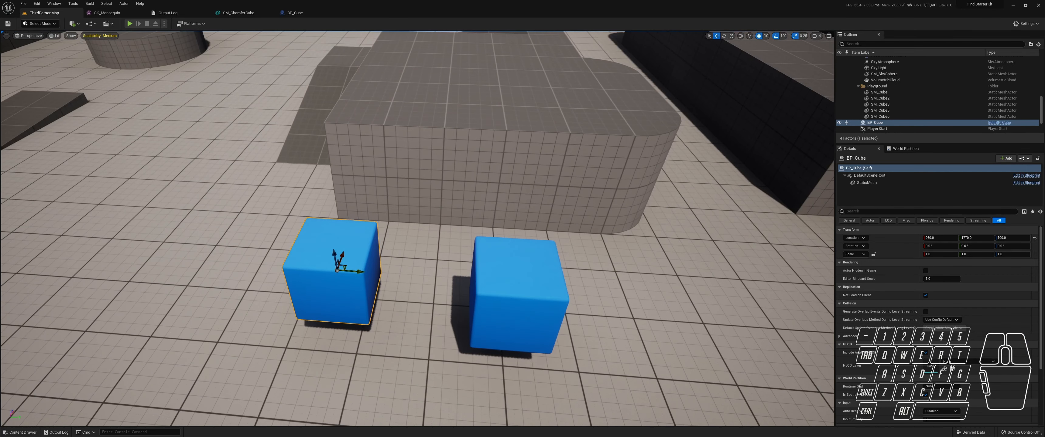
# Step: Reselect the placed BP_Cube and compare it with the neighbouring chamfer cube and the rest of the level
pyautogui.click(393, 203)
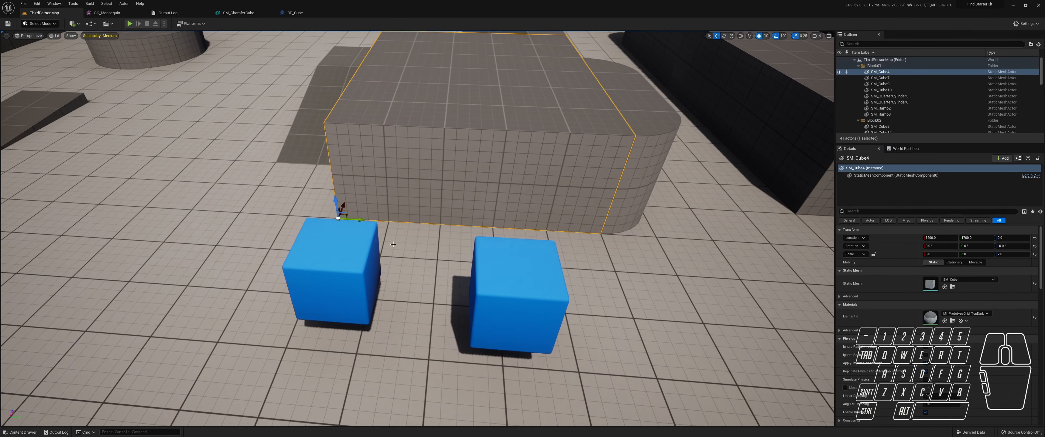
pyautogui.keyDown('ctrl'); pyautogui.click(434, 156); pyautogui.keyUp('ctrl')
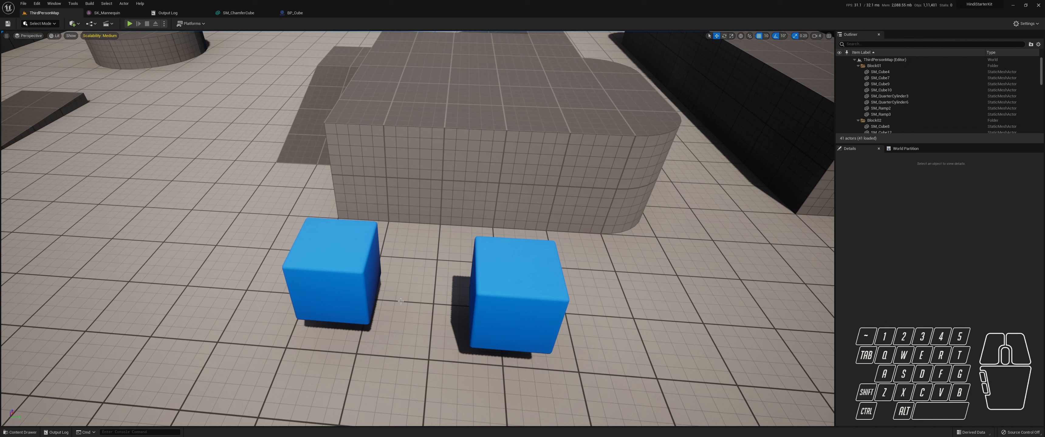
pyautogui.click(317, 288)
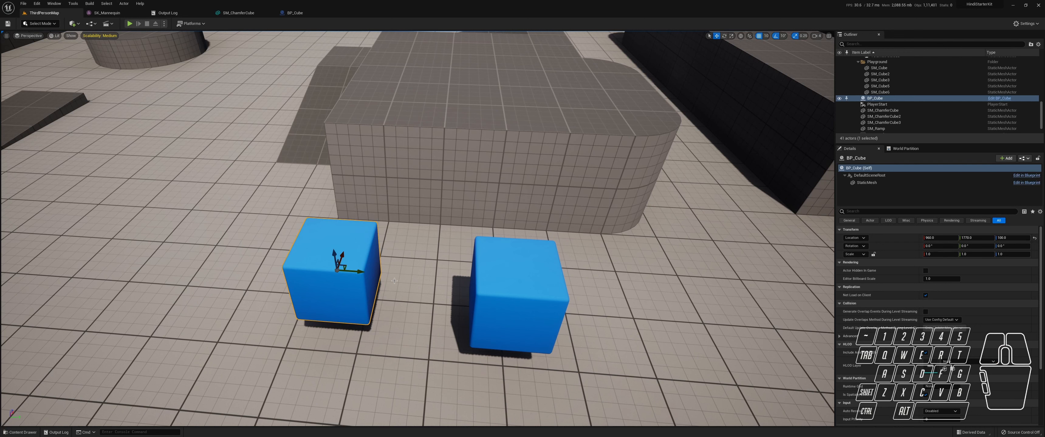
pyautogui.moveTo(394, 281); pyautogui.dragTo(464, 269, button='right')
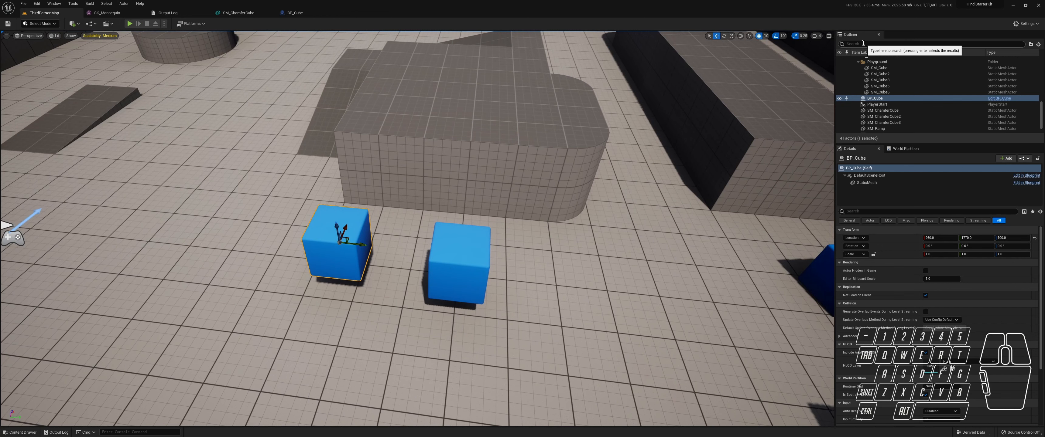
pyautogui.moveTo(667, 145); pyautogui.dragTo(635, 57, button='right')
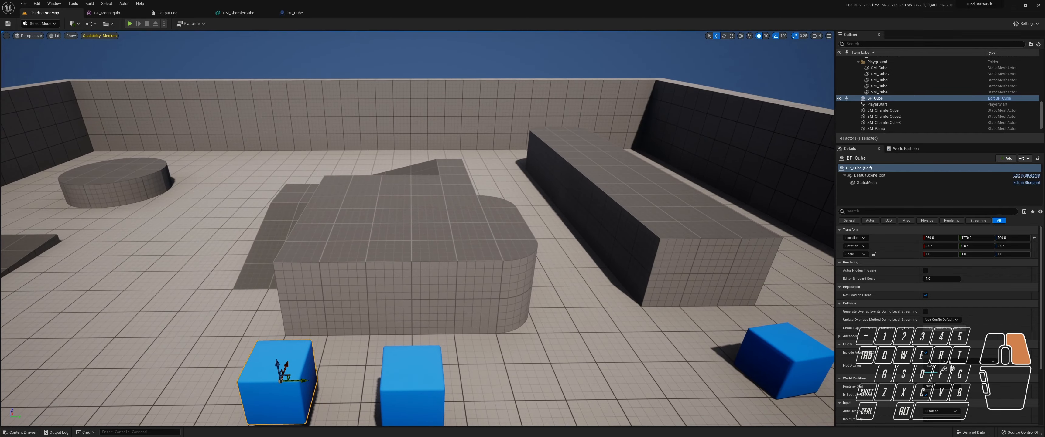
pyautogui.press('s')
pyautogui.moveTo(645, 97); pyautogui.dragTo(646, 97, button='right')
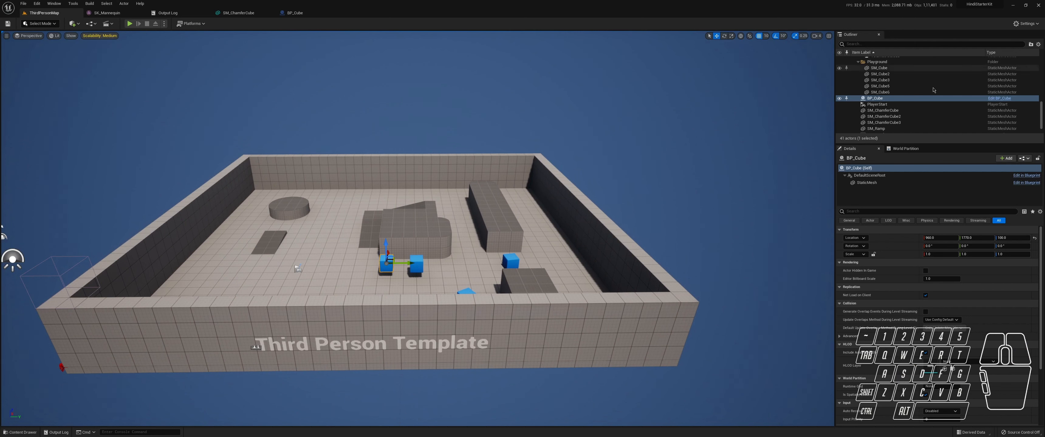
# Step: Select SM_QuarterCylinder12 in the round platform, focus on it, and browse to its mesh asset
pyautogui.click(293, 208)
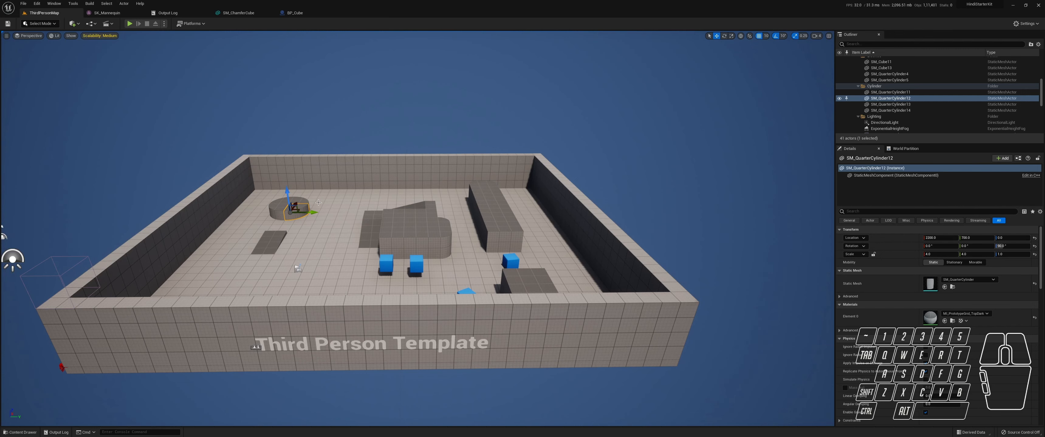
pyautogui.doubleClick(889, 98)
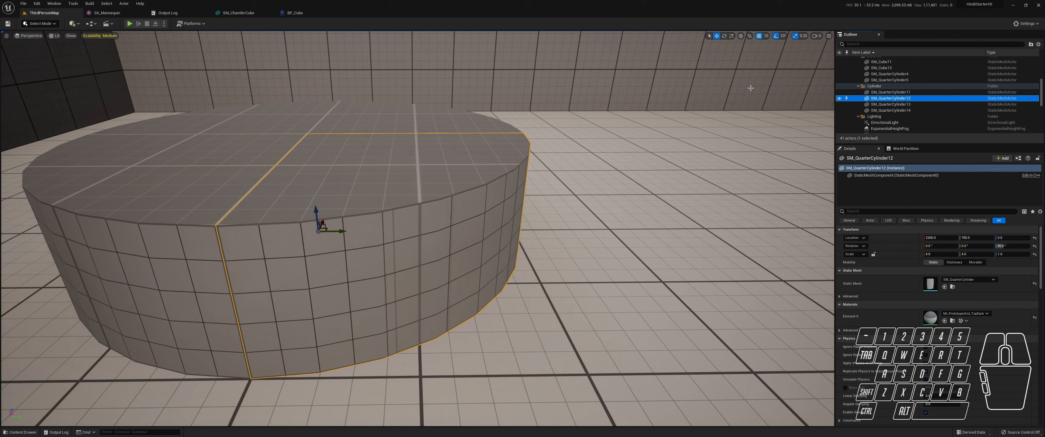
pyautogui.rightClick(886, 99)
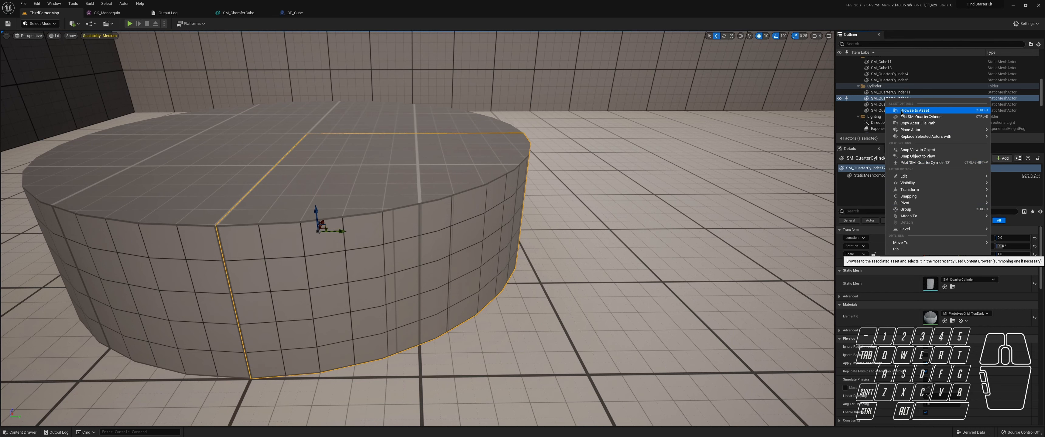
pyautogui.click(941, 114)
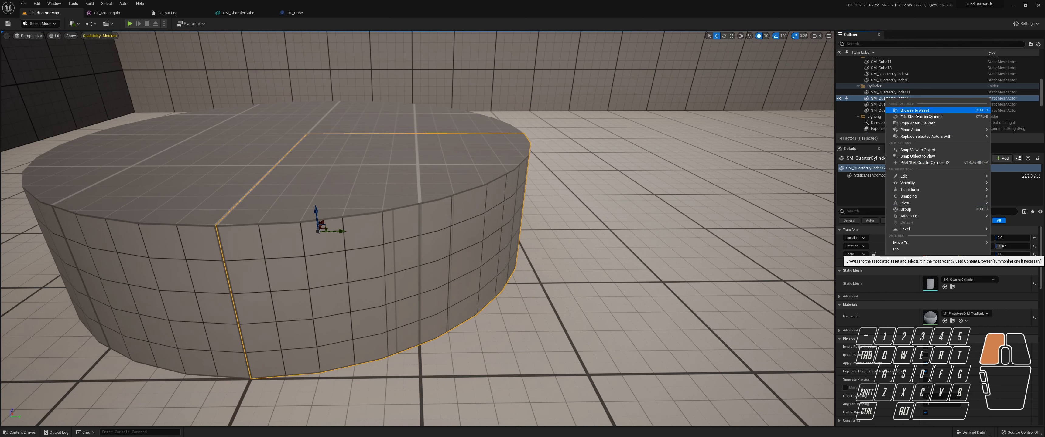
# Step: Place an SM_QuarterCylinder mesh on the floor beside the round platform, and select the platform's SM_QuarterCylinder12 for comparison
pyautogui.moveTo(295, 327); pyautogui.dragTo(638, 299)
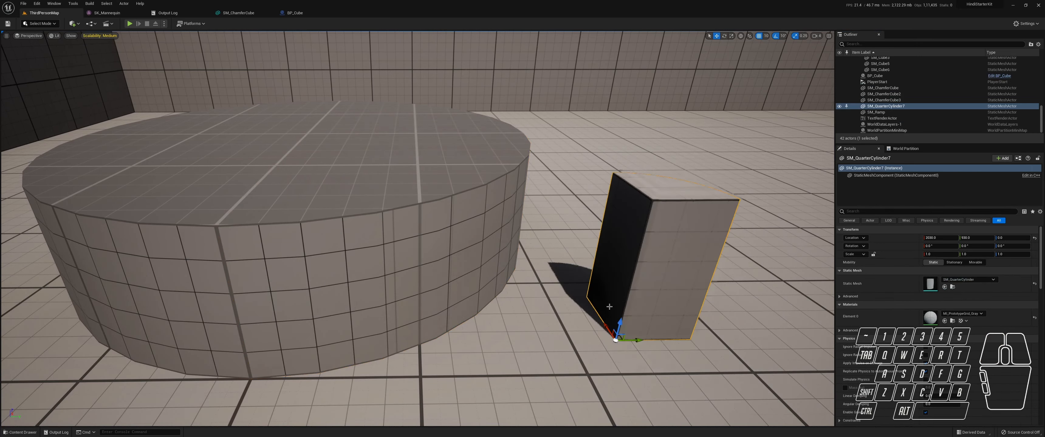
pyautogui.moveTo(638, 299); pyautogui.dragTo(564, 323, button='right')
pyautogui.scroll(-5, 563, 323)
pyautogui.click(426, 176)
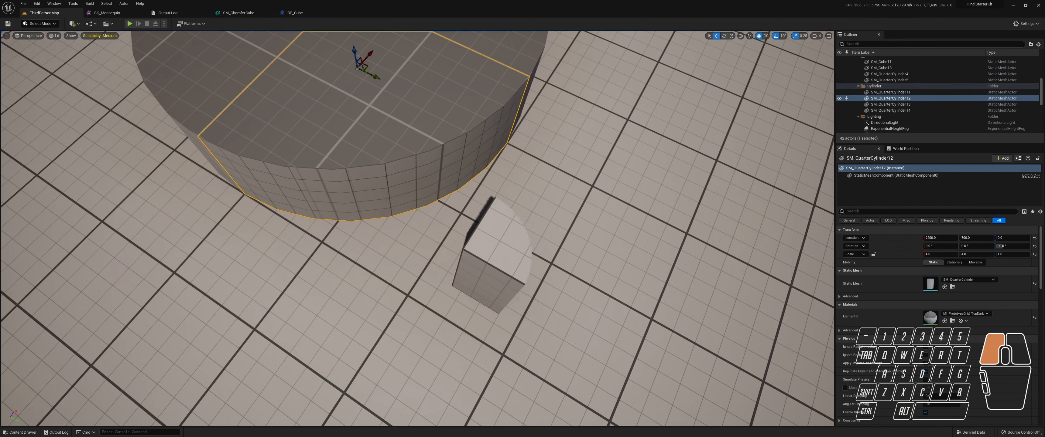
# Step: Delete the small quarter-cylinder mesh from the floor beside the round platform
pyautogui.click(497, 263)
pyautogui.click(434, 178)
pyautogui.click(500, 270)
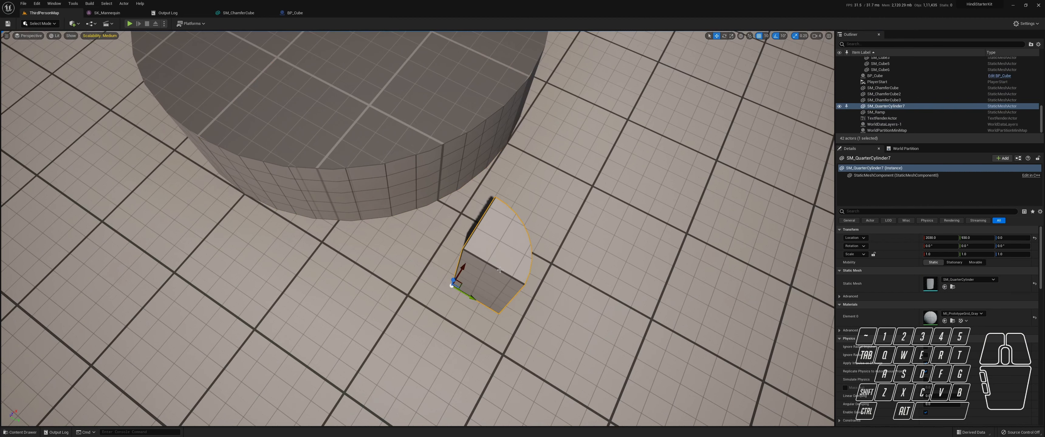
pyautogui.press('Delete')
# Step: Return to the blue cubes and select the SM_ChamferCube beside the placed BP_Cube
pyautogui.moveTo(500, 270); pyautogui.dragTo(492, 262, button='right')
pyautogui.press('s')
pyautogui.press('q')
pyautogui.press('s')
pyautogui.press('w')
pyautogui.press('d')
pyautogui.press('s')
pyautogui.press('s')
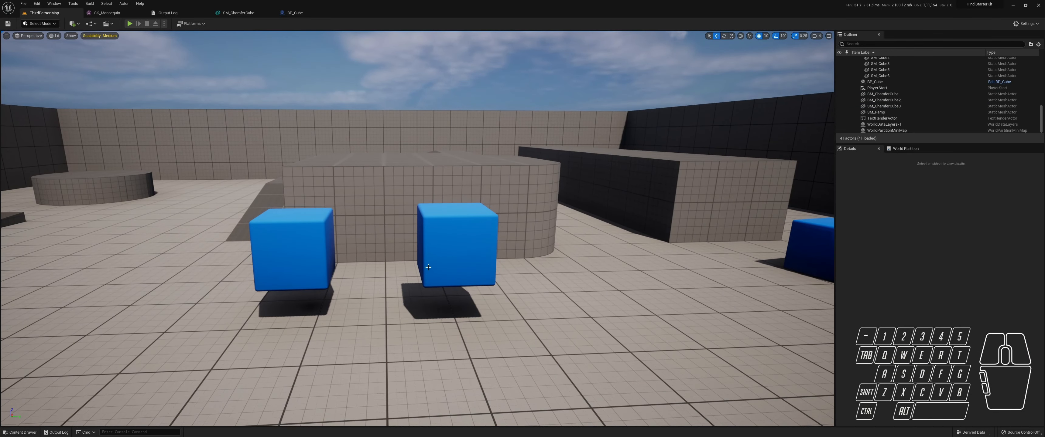
pyautogui.click(428, 222)
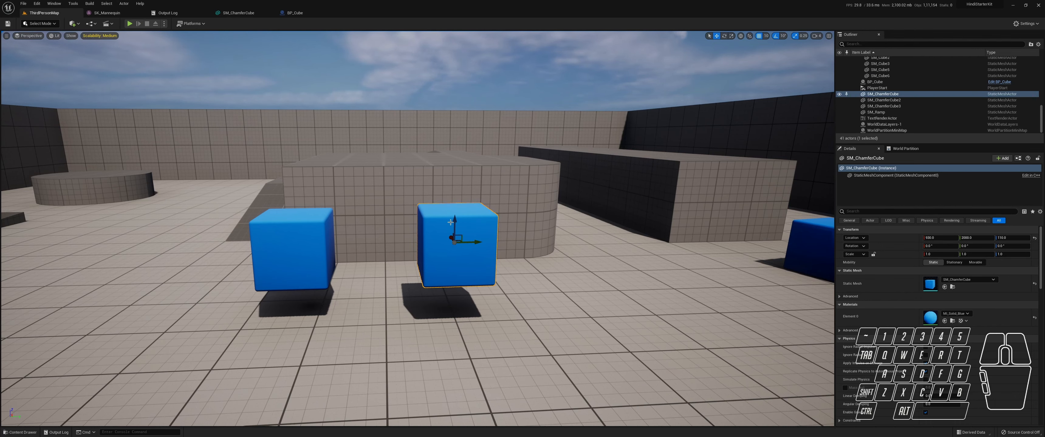
# Step: Move SM_ChamferCube back and forth along the X axis, checking its X location value
pyautogui.moveTo(450, 222); pyautogui.dragTo(429, 223, button='right')
pyautogui.scroll(-4, 415, 231)
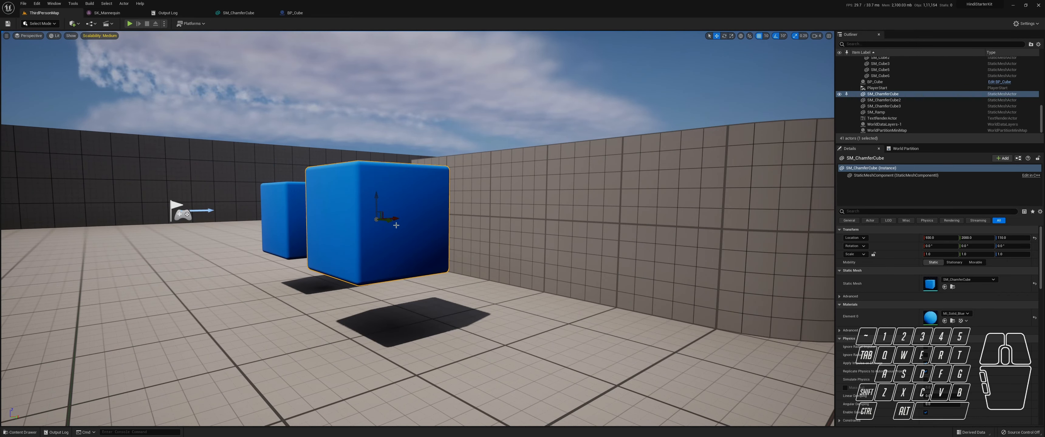
pyautogui.scroll(4, 402, 223)
pyautogui.scroll(2, 401, 223)
pyautogui.moveTo(401, 223); pyautogui.dragTo(369, 224, button='right')
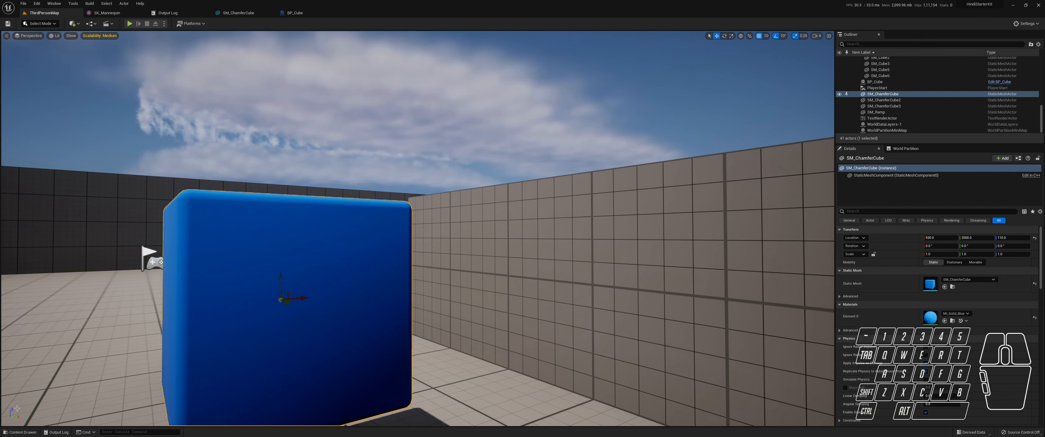
pyautogui.moveTo(281, 300); pyautogui.dragTo(1, 431, button='right')
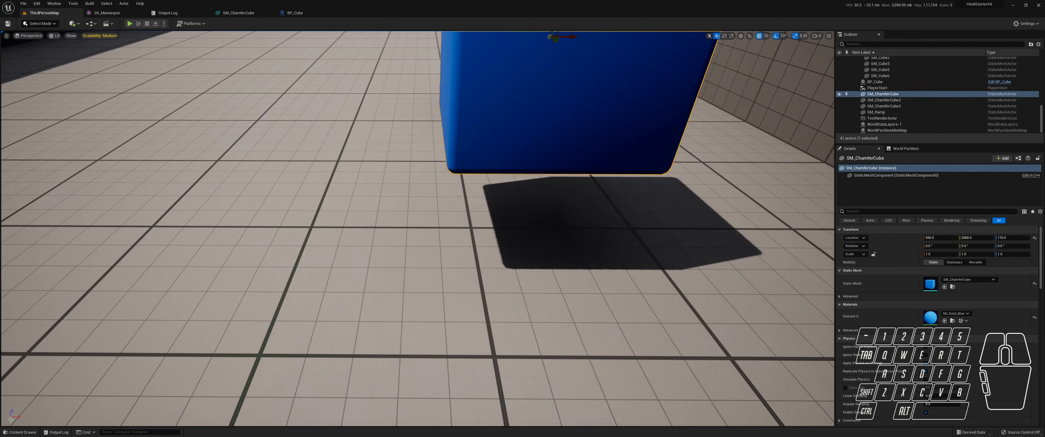
pyautogui.moveTo(373, 316); pyautogui.dragTo(424, 168, button='right')
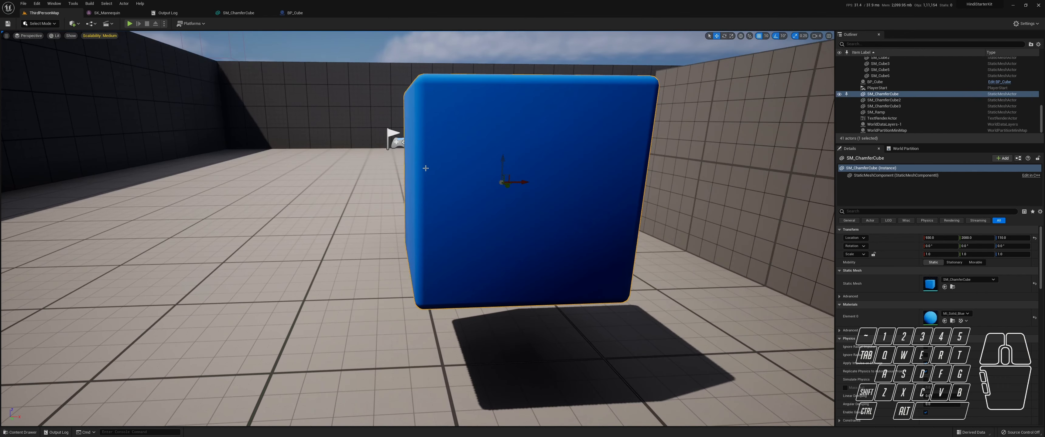
pyautogui.moveTo(527, 179); pyautogui.dragTo(475, 196)
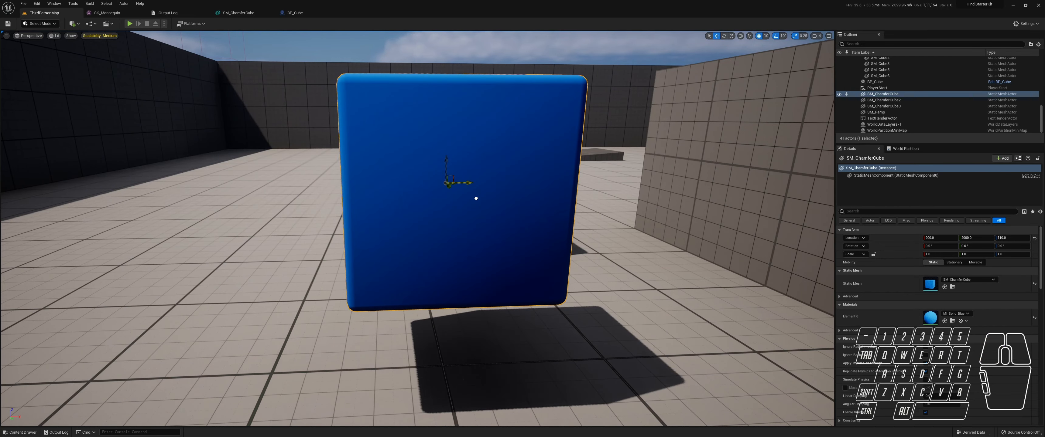
pyautogui.click(933, 238)
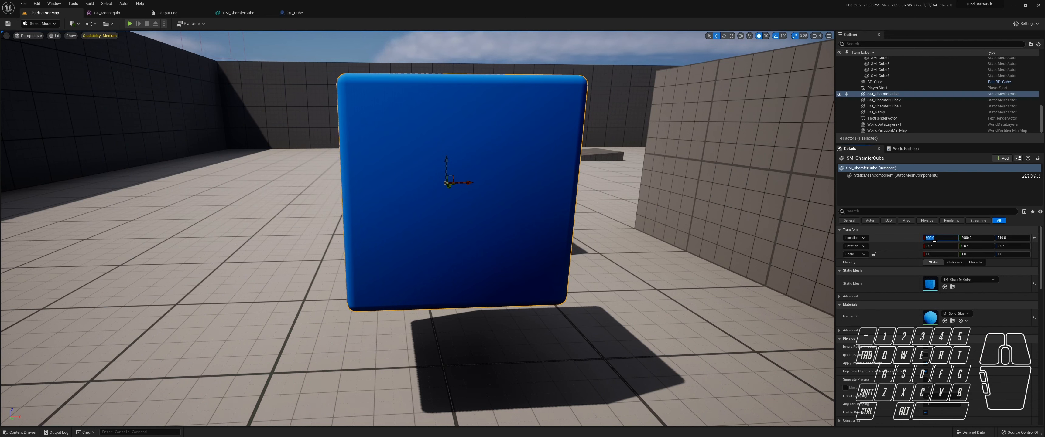
pyautogui.moveTo(466, 183); pyautogui.dragTo(503, 184)
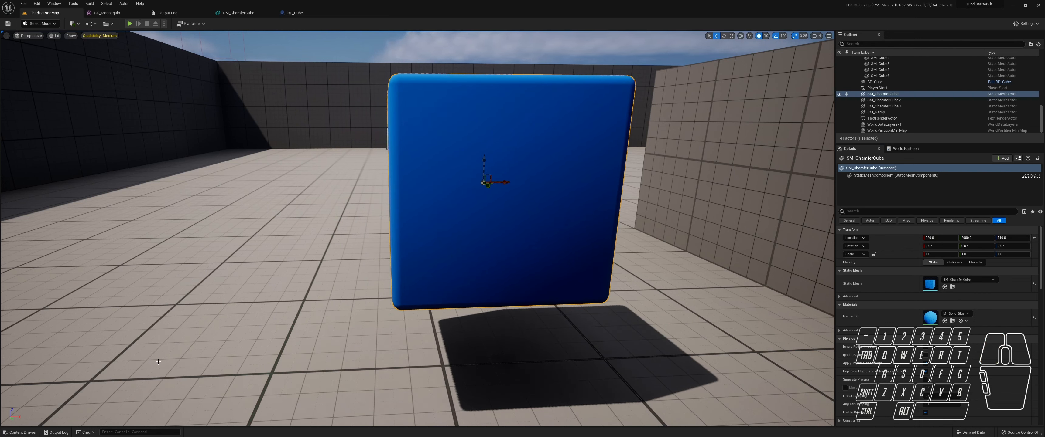
# Step: Shift SM_ChamferCube along the Y axis and raise it to a Z location of 120
pyautogui.moveTo(488, 185); pyautogui.dragTo(495, 189)
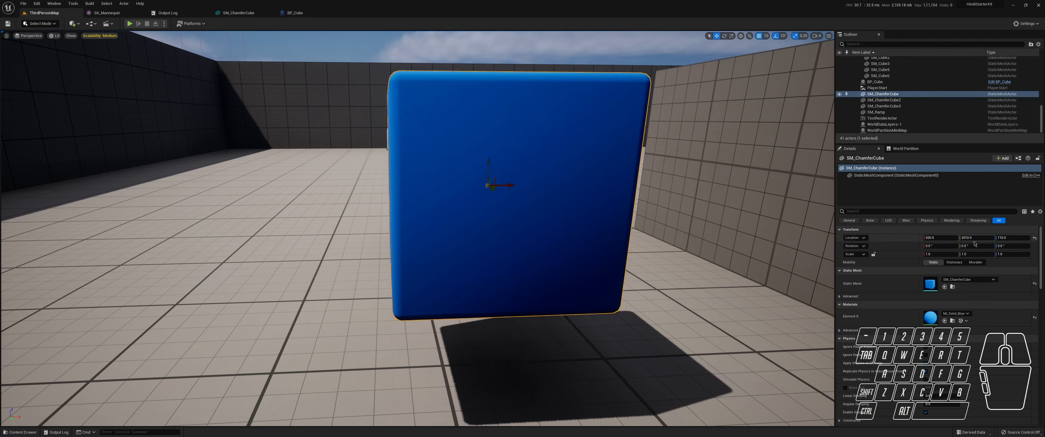
pyautogui.moveTo(493, 190); pyautogui.dragTo(500, 192)
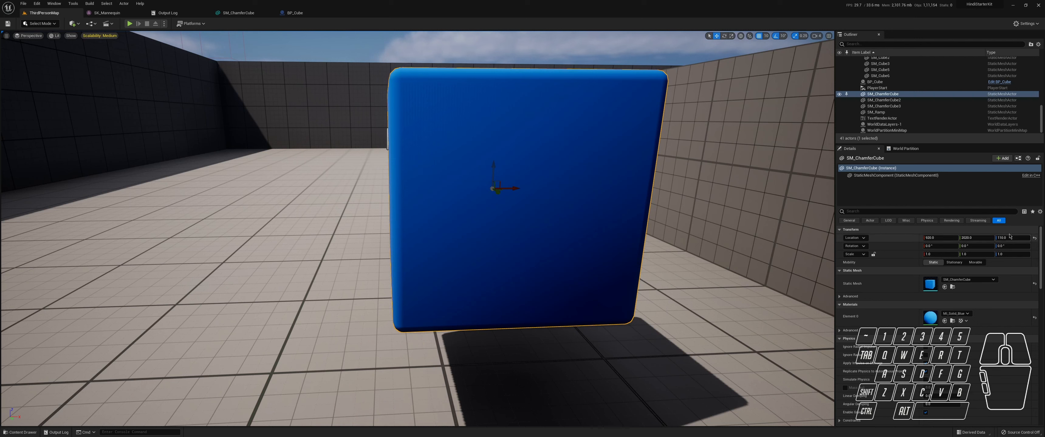
pyautogui.moveTo(494, 174); pyautogui.dragTo(494, 142)
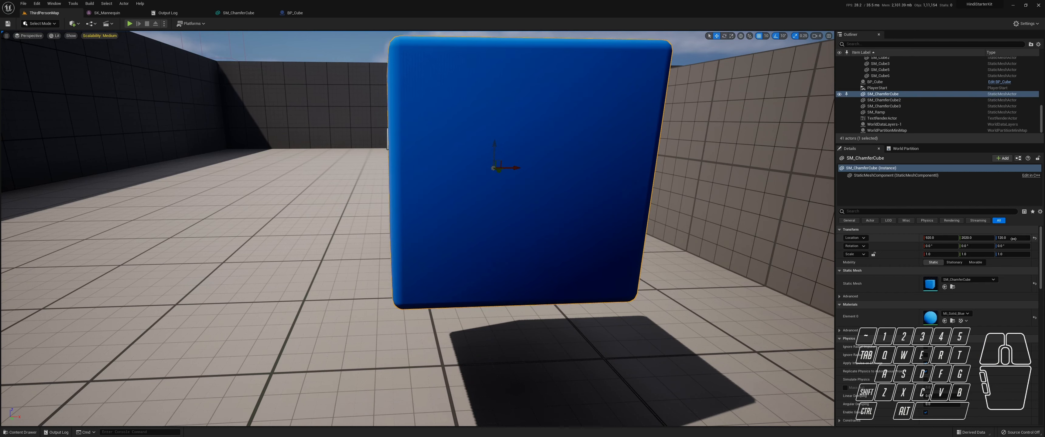
# Step: Examine SM_ChamferCube and the neighbouring blue cubes from several angles and distances
pyautogui.moveTo(557, 171); pyautogui.dragTo(600, 167, button='right')
pyautogui.scroll(5, 428, 99)
pyautogui.moveTo(366, 144); pyautogui.dragTo(291, 136, button='right')
pyautogui.scroll(-6, 367, 143)
pyautogui.scroll(-5, 366, 143)
pyautogui.scroll(2, 364, 141)
pyautogui.moveTo(364, 140); pyautogui.dragTo(347, 112, button='right')
pyautogui.scroll(3, 369, 164)
pyautogui.scroll(3, 369, 165)
pyautogui.moveTo(369, 164); pyautogui.dragTo(319, 232, button='right')
pyautogui.scroll(-7, 319, 232)
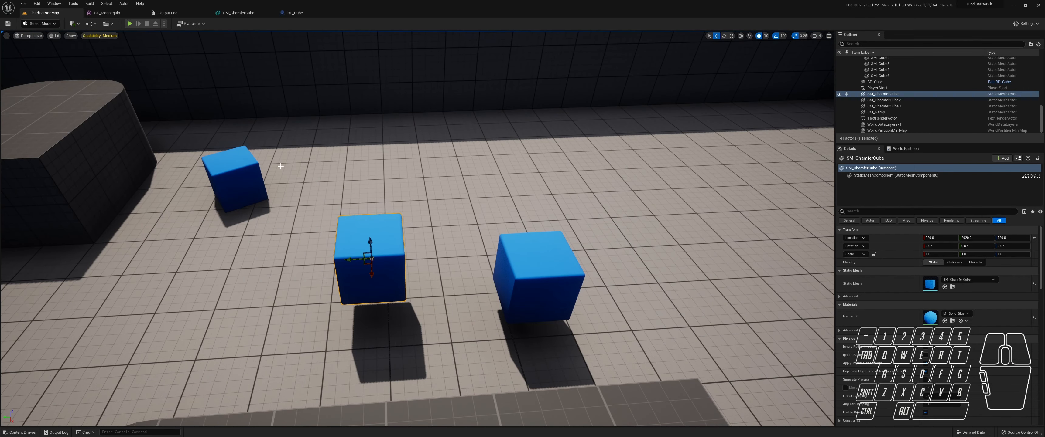
# Step: Open the BP_Cube Blueprint's Event Graph and close its Construction Script
pyautogui.click(294, 13)
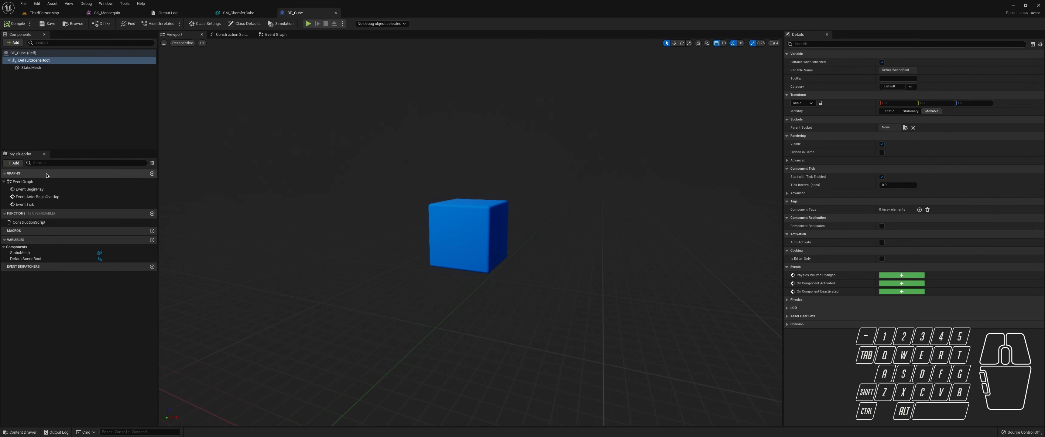
pyautogui.click(274, 35)
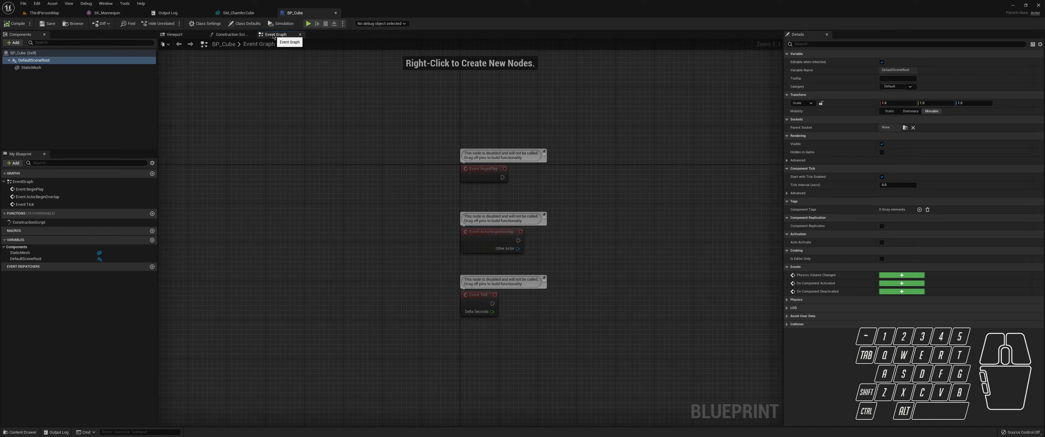
pyautogui.middleClick(229, 35)
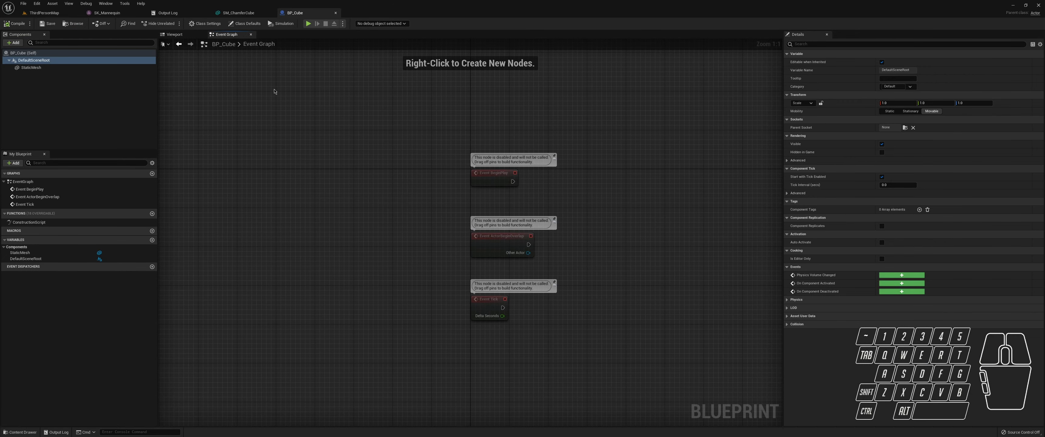
pyautogui.moveTo(437, 145); pyautogui.dragTo(336, 145, button='right')
pyautogui.moveTo(462, 171); pyautogui.dragTo(345, 161, button='right')
# Step: Review the three default event nodes in BP_Cube's Event Graph, then select Event BeginPlay
pyautogui.moveTo(242, 132); pyautogui.dragTo(490, 339)
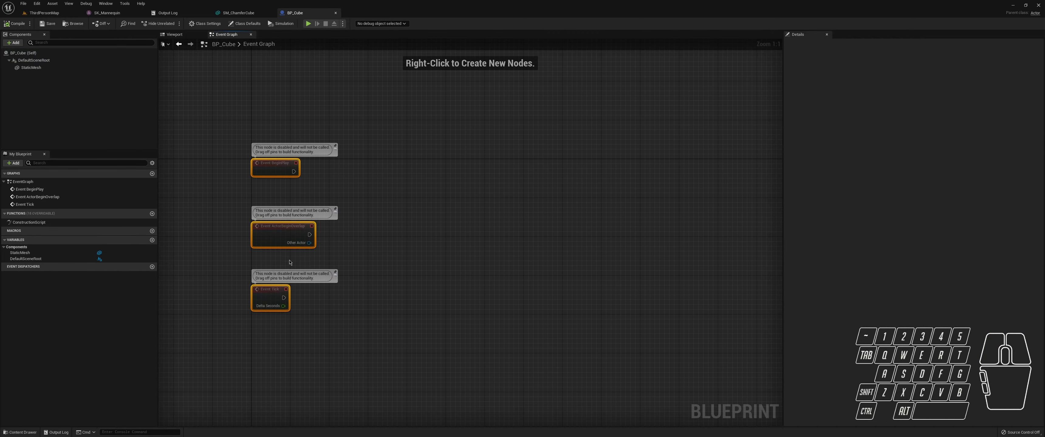
pyautogui.click(236, 129)
pyautogui.moveTo(213, 108); pyautogui.dragTo(496, 364)
pyautogui.moveTo(206, 84); pyautogui.dragTo(770, 403)
pyautogui.click(255, 169)
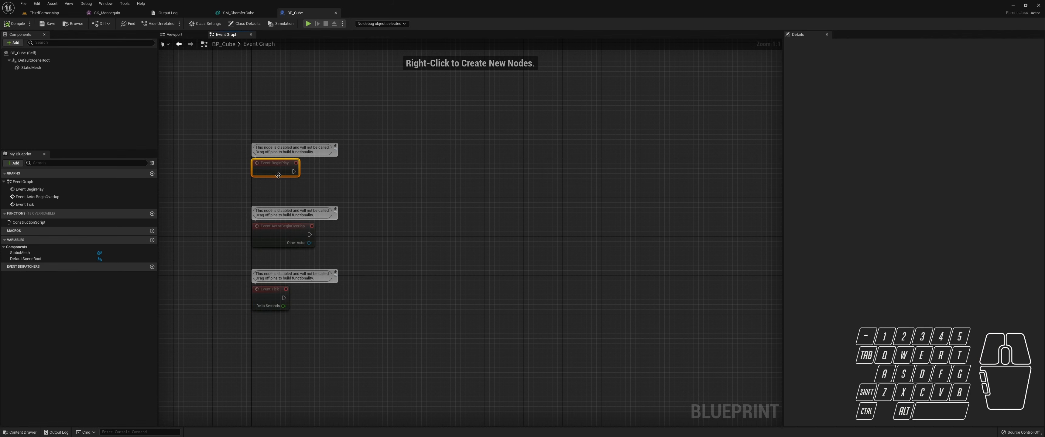
# Step: Return to the ThirdPersonMap level and move the placed BP_Cube to an X location of 980
pyautogui.click(43, 12)
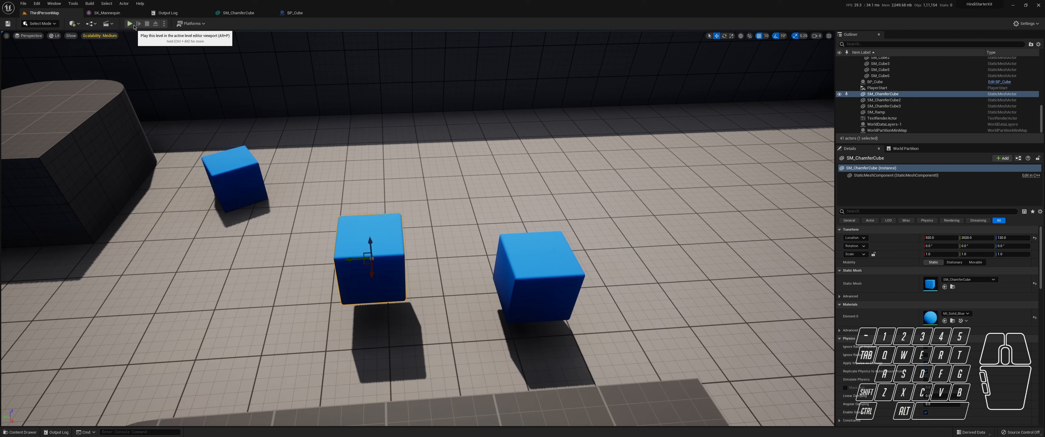
pyautogui.click(536, 283)
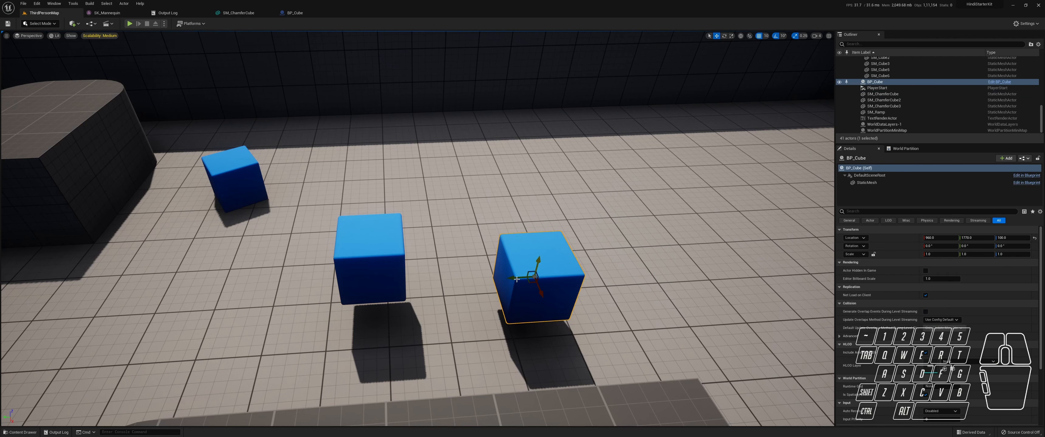
pyautogui.moveTo(536, 283); pyautogui.dragTo(541, 288)
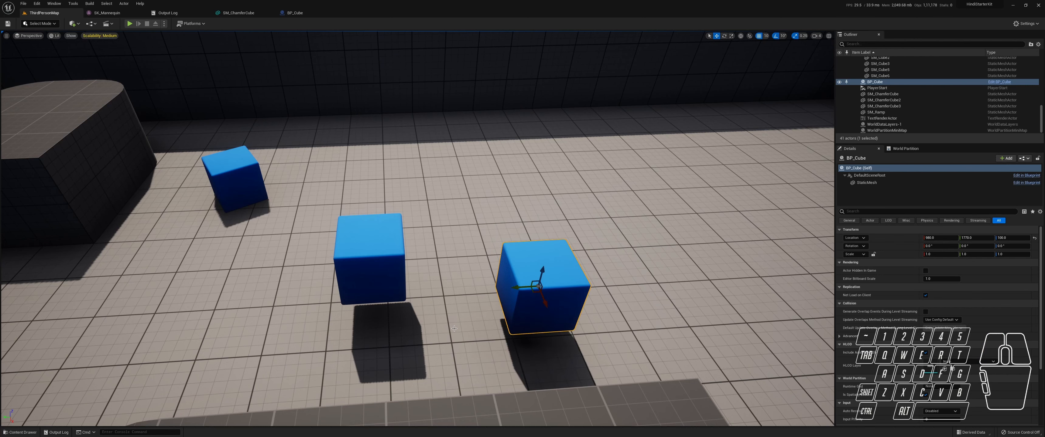
# Step: Briefly play and stop the level, and revisit BP_Cube's Event Graph and its placed instance
pyautogui.click(130, 24)
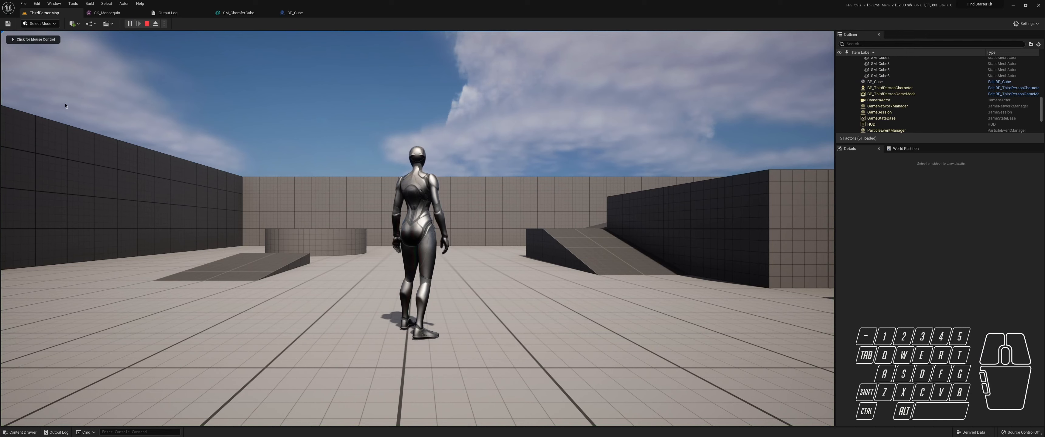
pyautogui.click(147, 23)
pyautogui.click(289, 13)
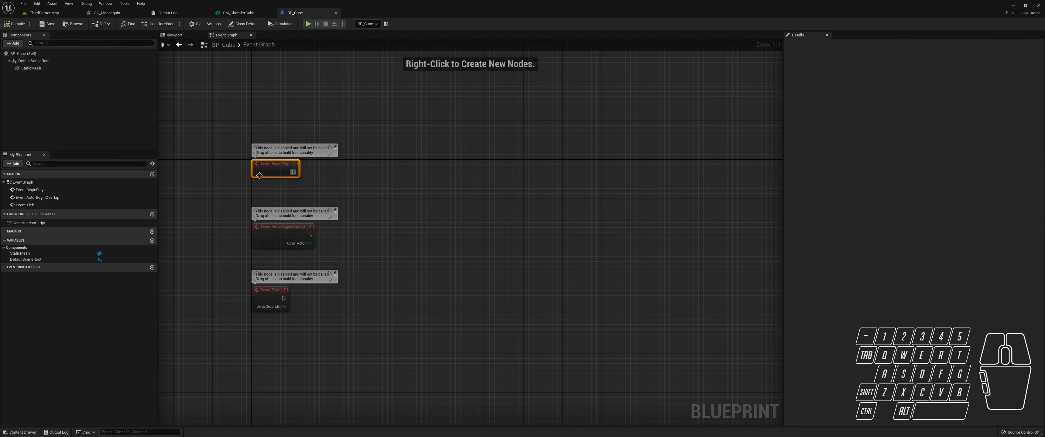
pyautogui.click(203, 117)
pyautogui.click(35, 12)
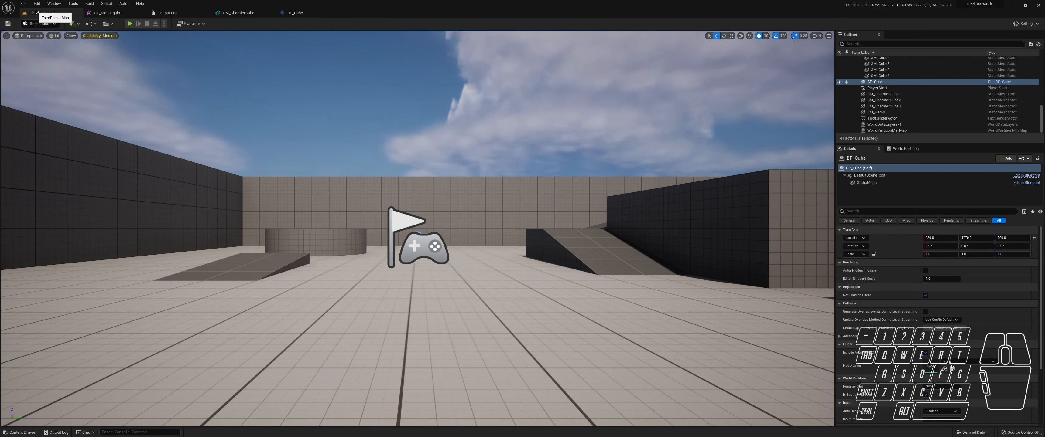
pyautogui.moveTo(197, 117); pyautogui.dragTo(247, 122, button='right')
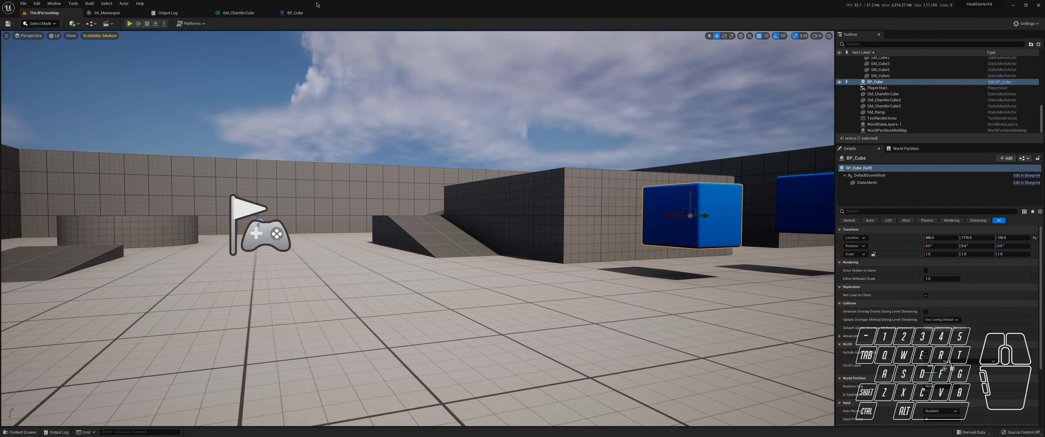
pyautogui.click(311, 13)
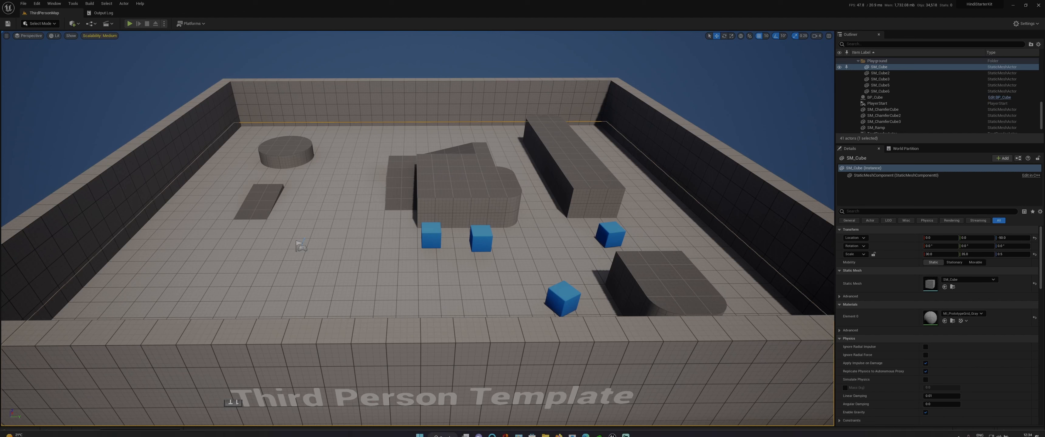
# Step: Switch to File Explorer, launch NohBoard from its folder in Downloads, and close the Explorer window
pyautogui.press('super+e')
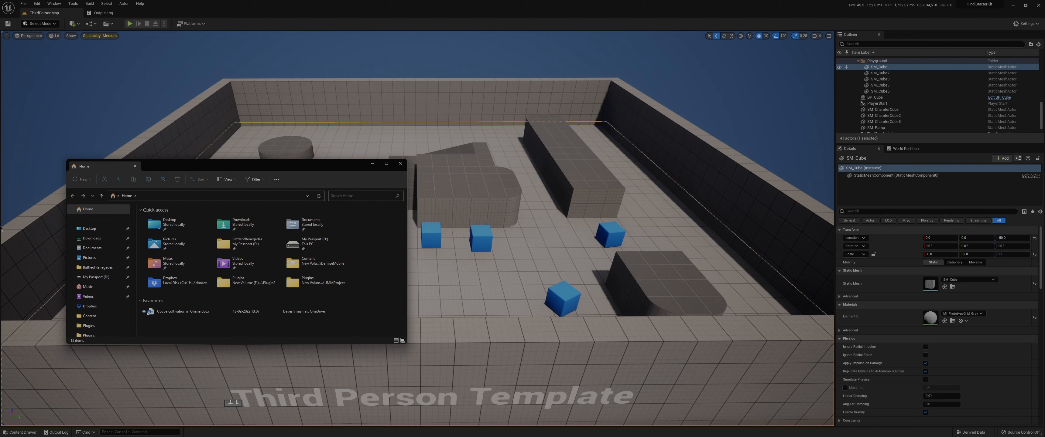
pyautogui.click(101, 242)
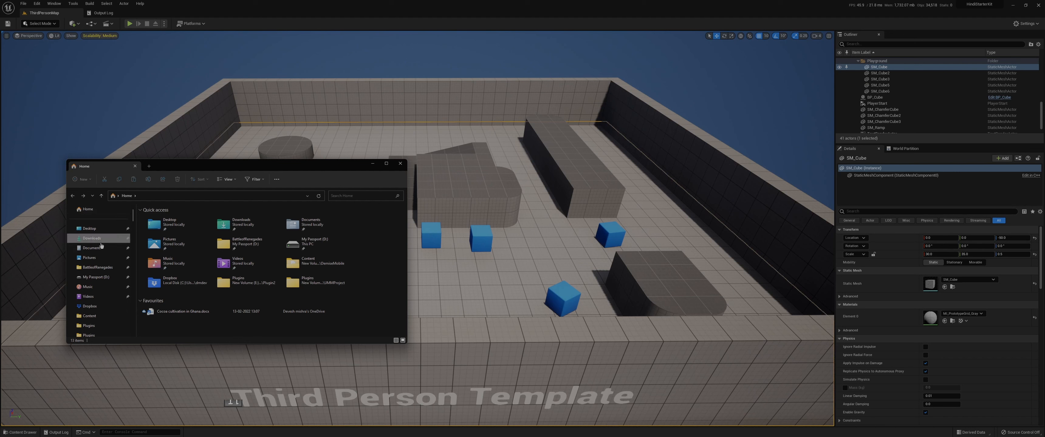
pyautogui.scroll(-3, 219, 259)
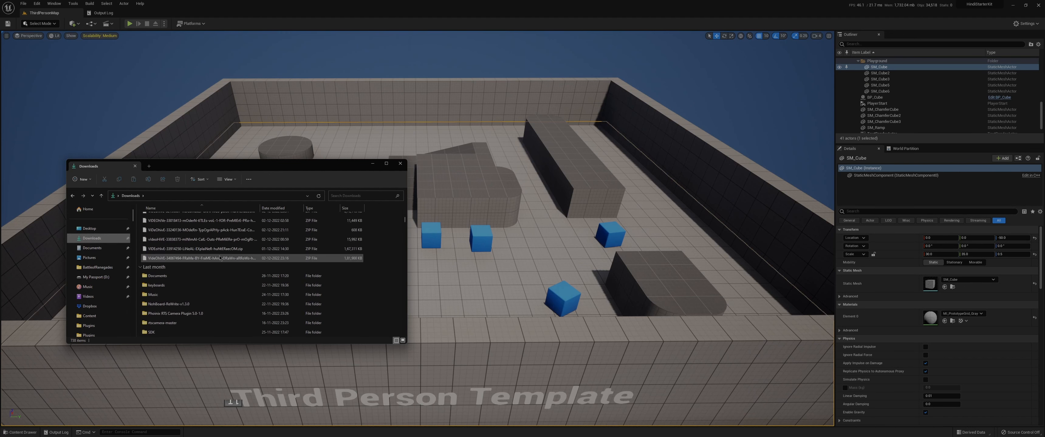
pyautogui.scroll(-2, 197, 287)
pyautogui.scroll(1, 191, 278)
pyautogui.doubleClick(188, 275)
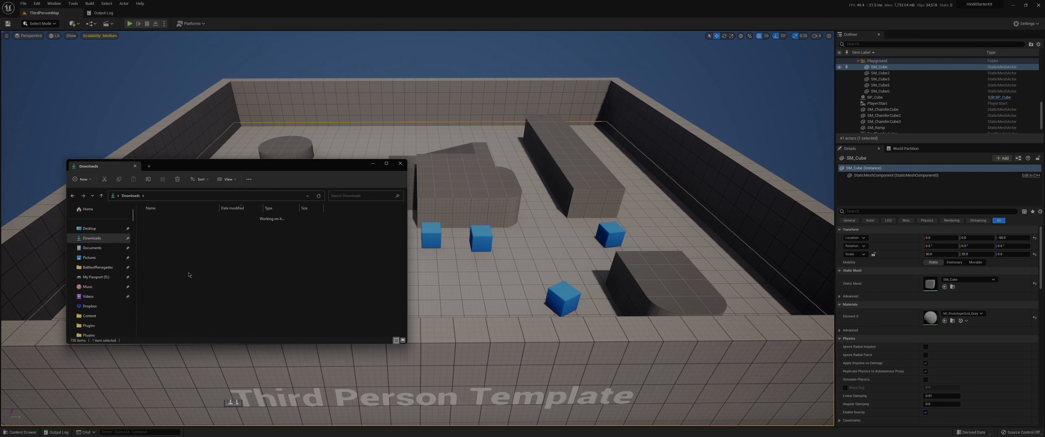
pyautogui.click(186, 270)
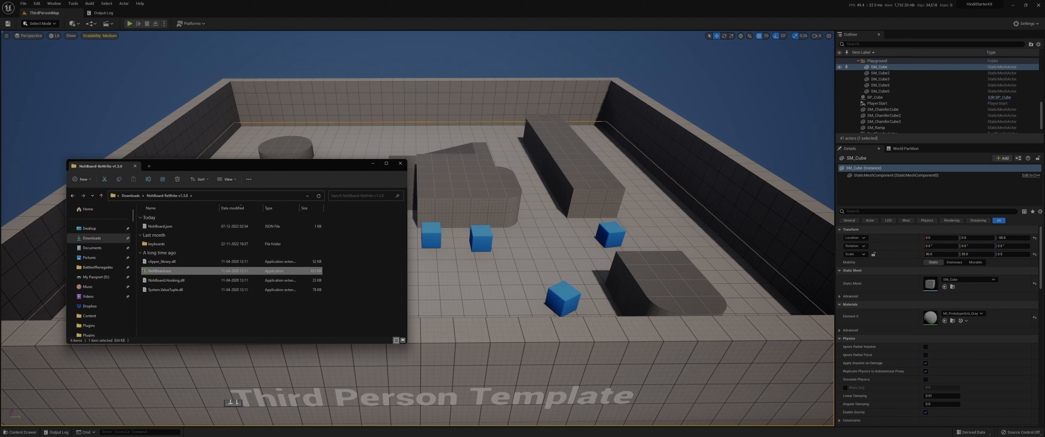
pyautogui.click(400, 163)
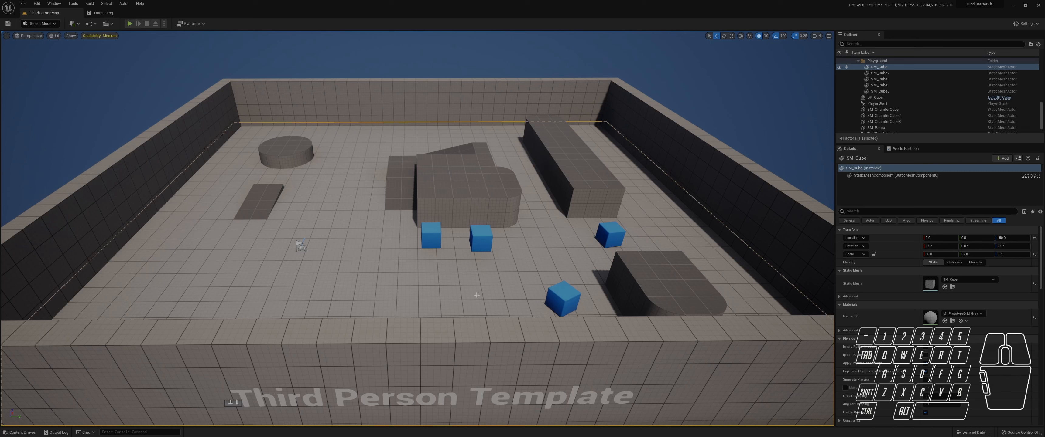
# Step: Delete the placed BP_Cube from the ThirdPersonMap level
pyautogui.click(430, 239)
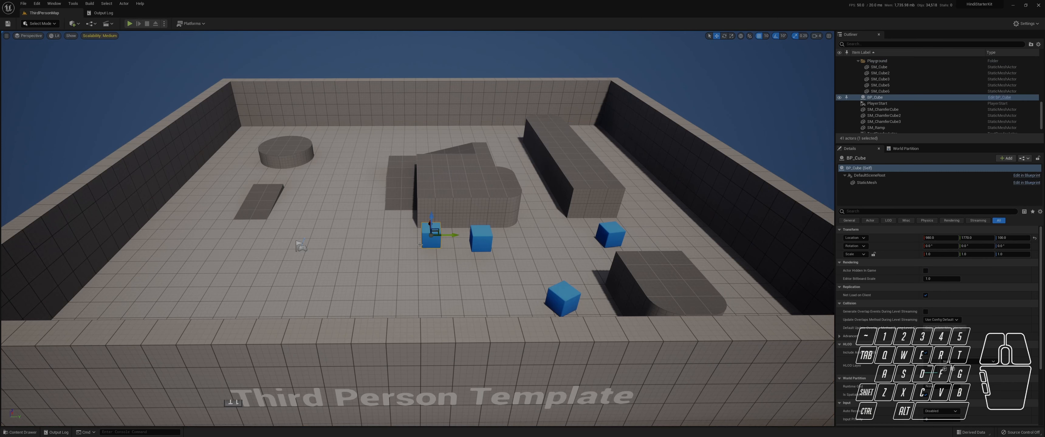
pyautogui.press('Delete')
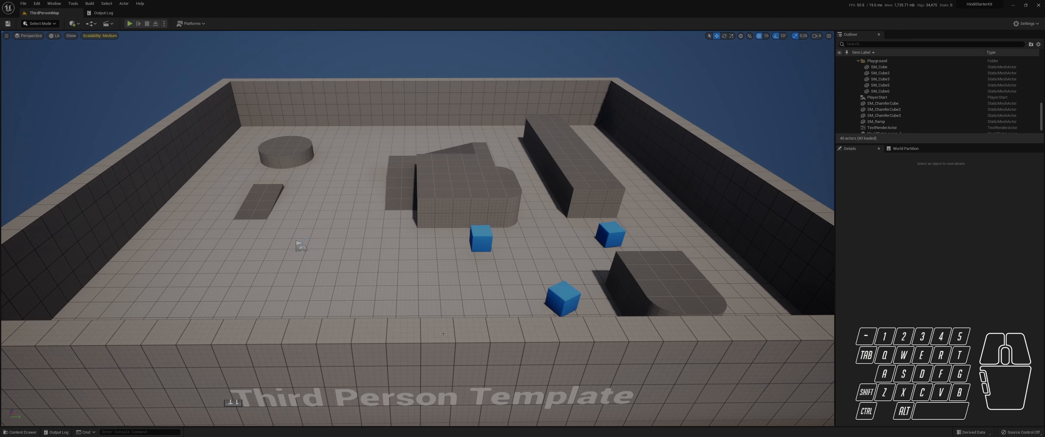
# Step: Briefly play and stop the ThirdPersonMap level, and undo the deletion of the placed BP_Cube
pyautogui.click(129, 23)
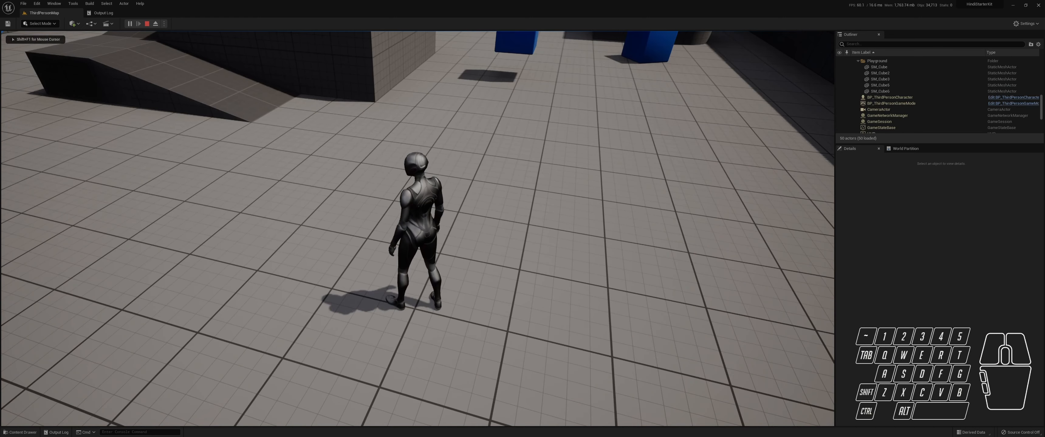
pyautogui.press('Escape')
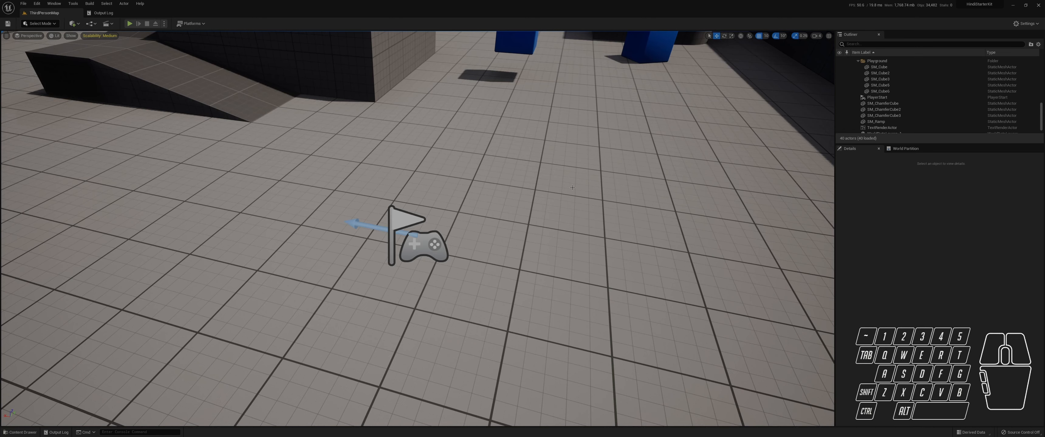
pyautogui.press('s')
pyautogui.moveTo(570, 141); pyautogui.dragTo(571, 141, button='right')
pyautogui.press('d')
pyautogui.moveTo(526, 183); pyautogui.dragTo(526, 182, button='right')
pyautogui.hotkey('ctrl', 'z')
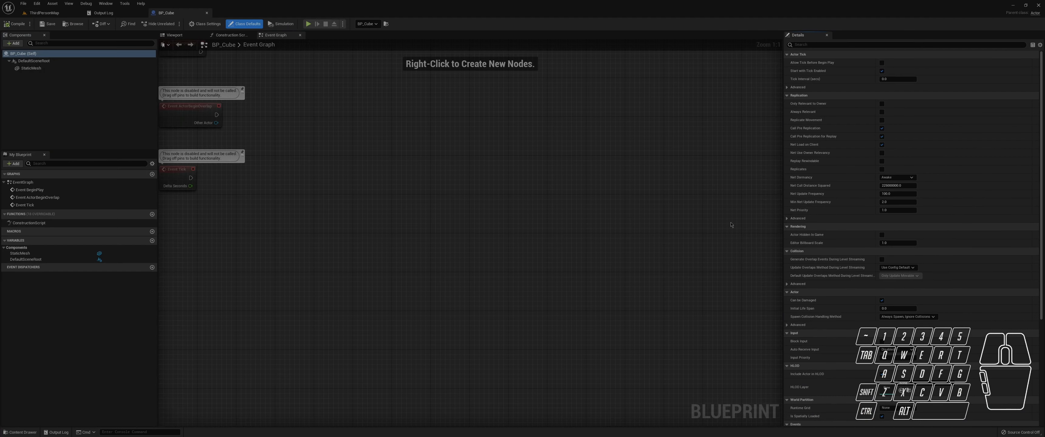
# Step: Examine the Event BeginPlay, Event ActorBeginOverlap and Event Tick nodes in BP_Cube's Event Graph
pyautogui.moveTo(523, 207); pyautogui.dragTo(688, 325, button='right')
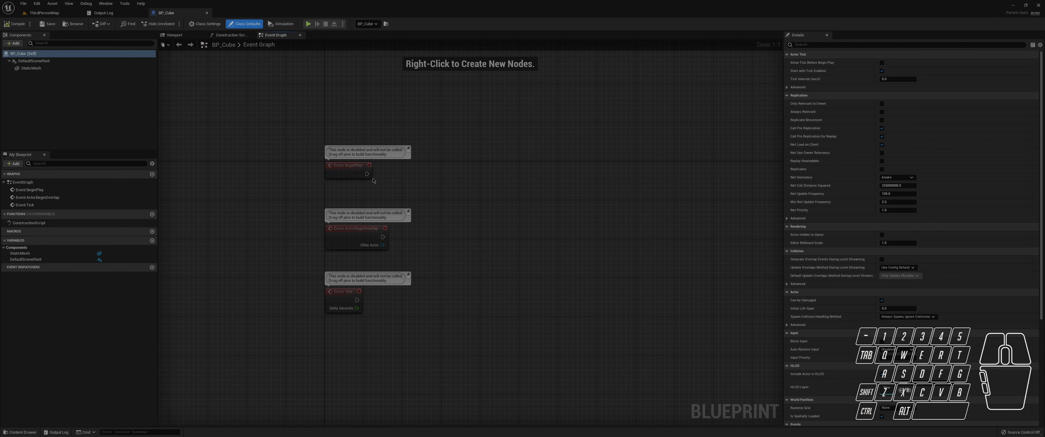
pyautogui.click(358, 178)
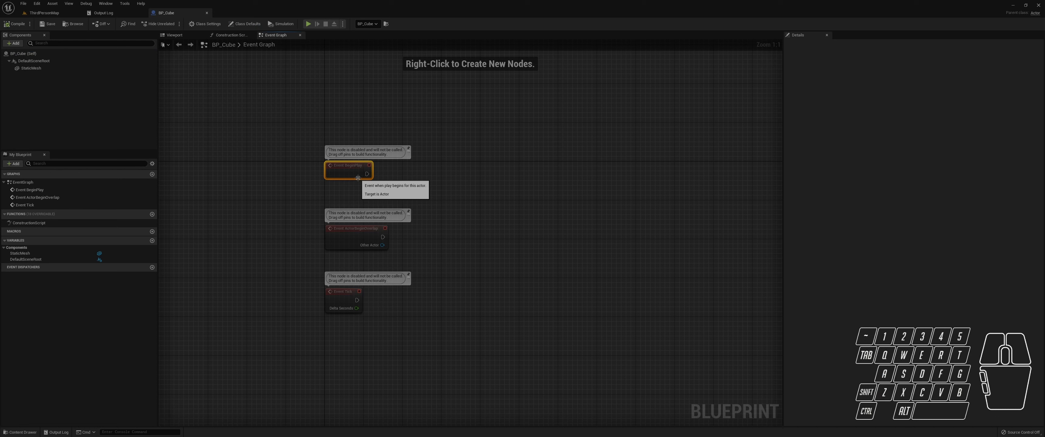
pyautogui.click(356, 239)
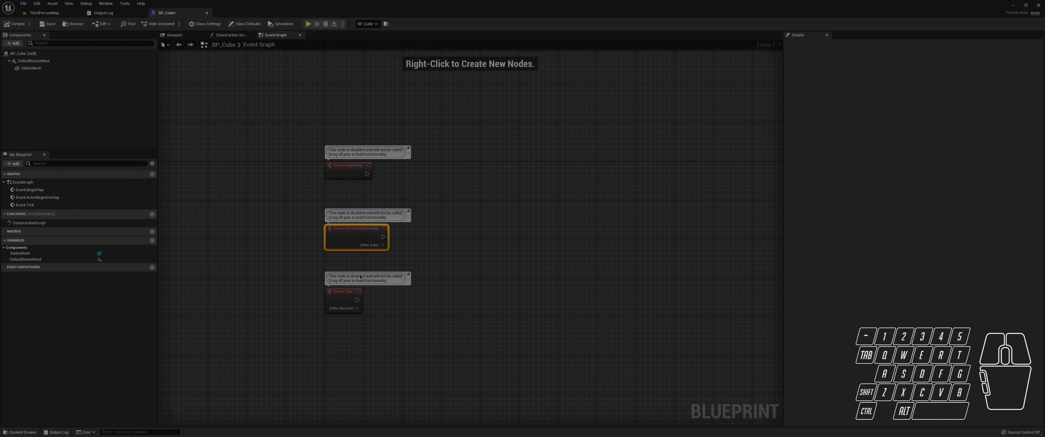
pyautogui.click(355, 291)
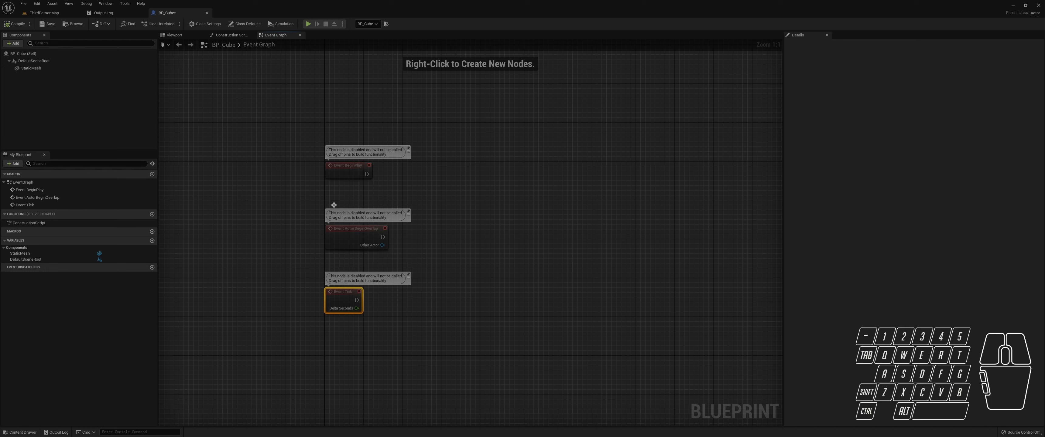
pyautogui.click(352, 169)
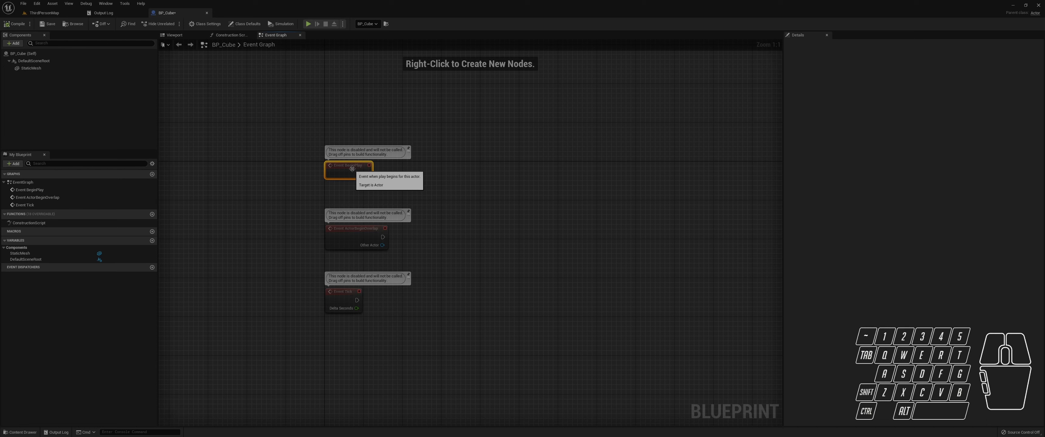
pyautogui.click(378, 182)
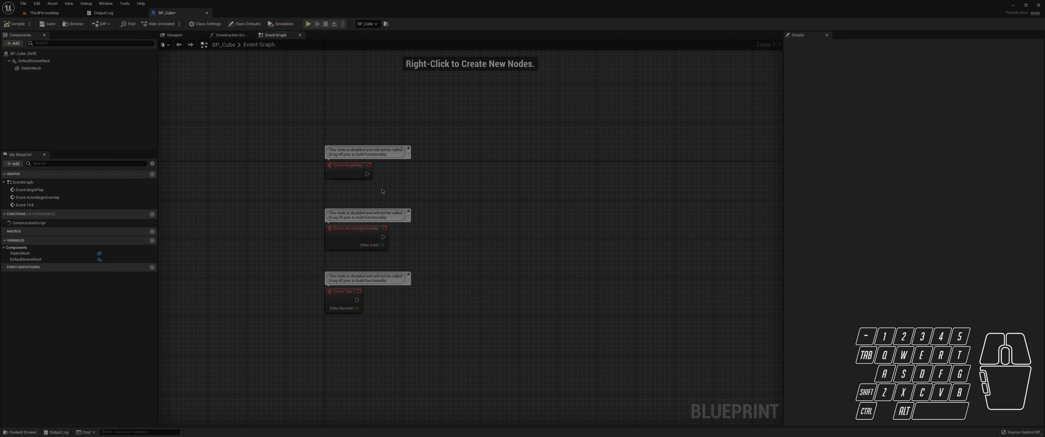
# Step: Select the Event BeginPlay node and move it well to the right of the other two event nodes
pyautogui.moveTo(383, 191); pyautogui.dragTo(347, 131)
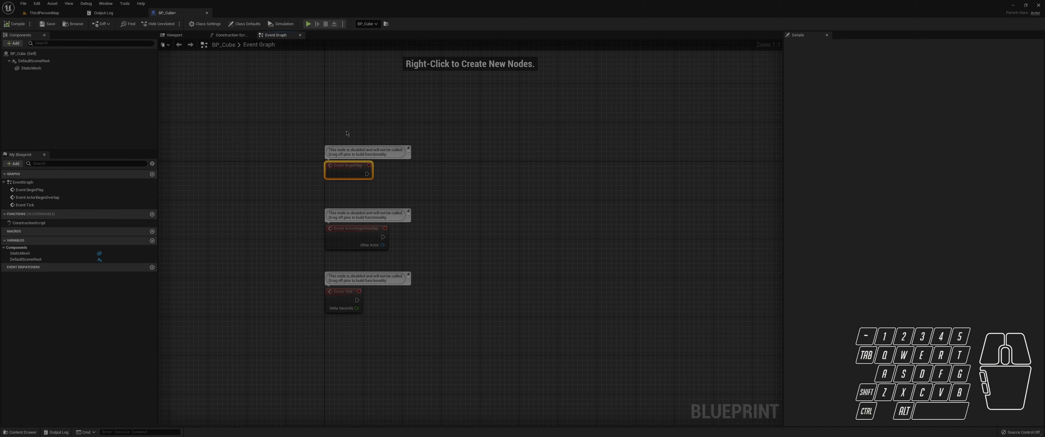
pyautogui.click(332, 156)
pyautogui.click(334, 171)
pyautogui.click(376, 193)
pyautogui.moveTo(363, 176); pyautogui.dragTo(500, 261)
pyautogui.moveTo(500, 261); pyautogui.dragTo(306, 219, button='right')
pyautogui.moveTo(307, 218); pyautogui.dragTo(399, 238)
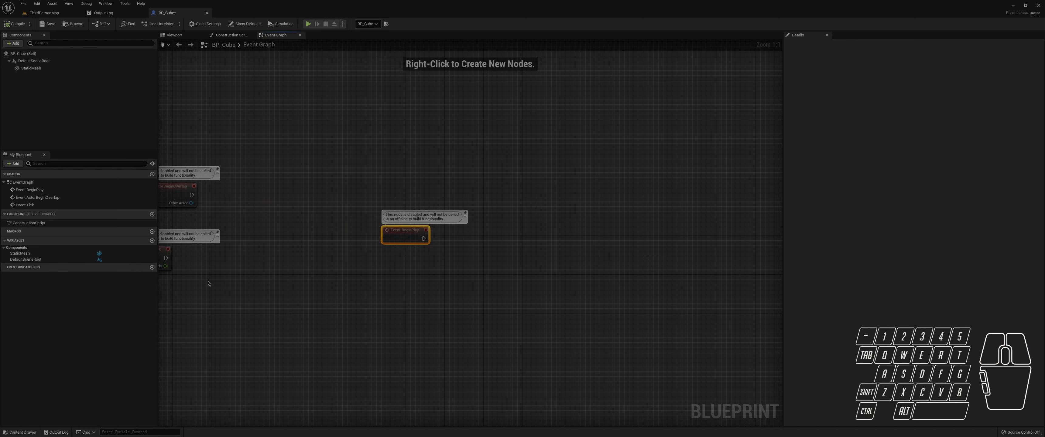
# Step: Explore the Event Graph's zoom levels and panning around the Event BeginPlay node
pyautogui.press('ctrl')
pyautogui.keyDown('ctrl'); pyautogui.scroll(6, 208, 283); pyautogui.keyUp('ctrl')
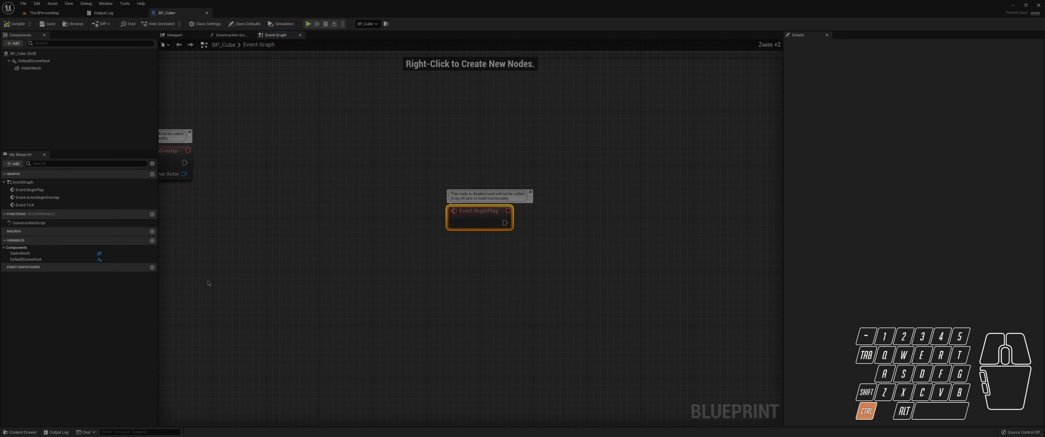
pyautogui.keyDown('ctrl'); pyautogui.scroll(1, 656, 158); pyautogui.keyUp('ctrl')
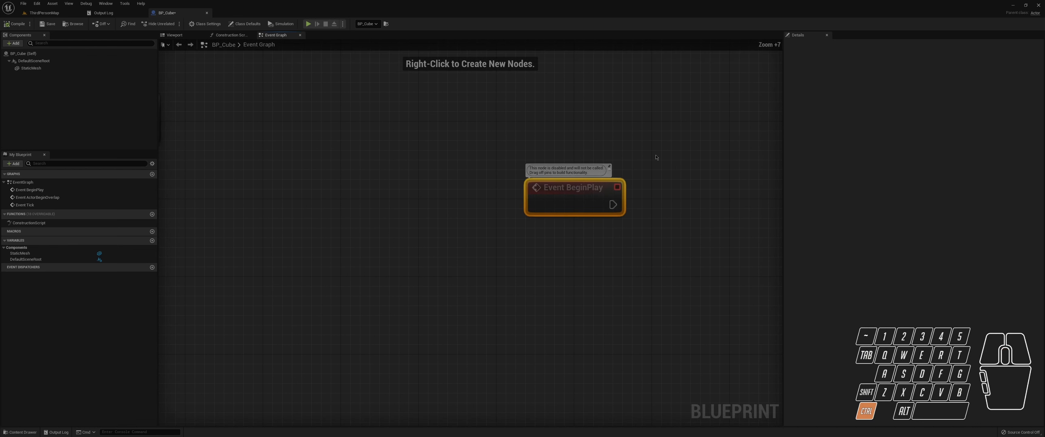
pyautogui.keyDown('ctrl'); pyautogui.scroll(-10, 626, 217); pyautogui.keyUp('ctrl')
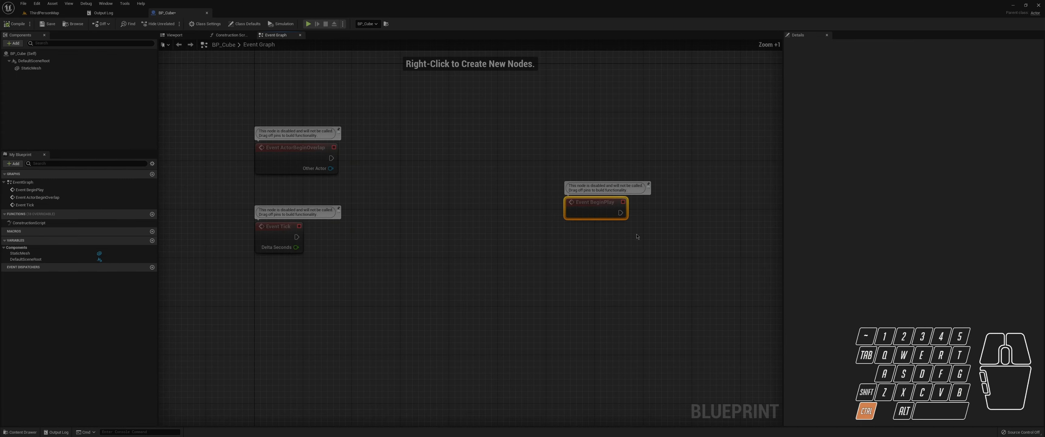
pyautogui.keyDown('ctrl'); pyautogui.scroll(2, 658, 242); pyautogui.keyUp('ctrl')
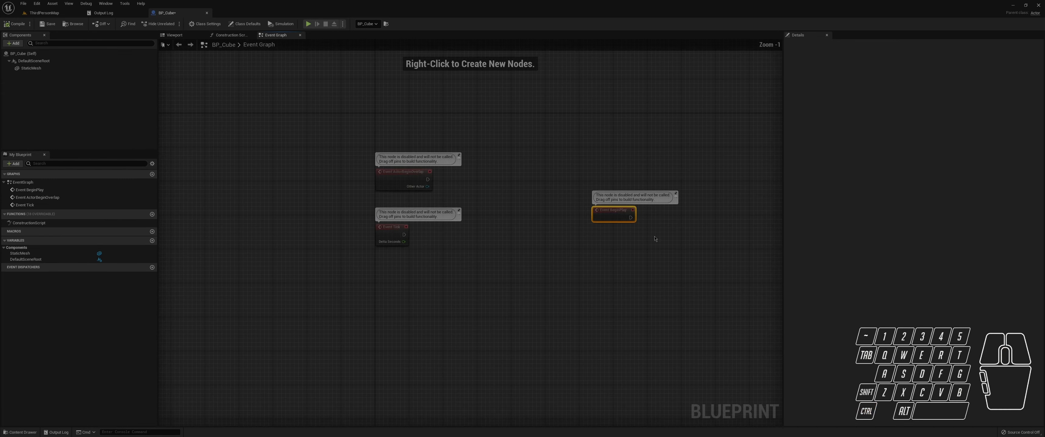
pyautogui.scroll(4, 581, 212)
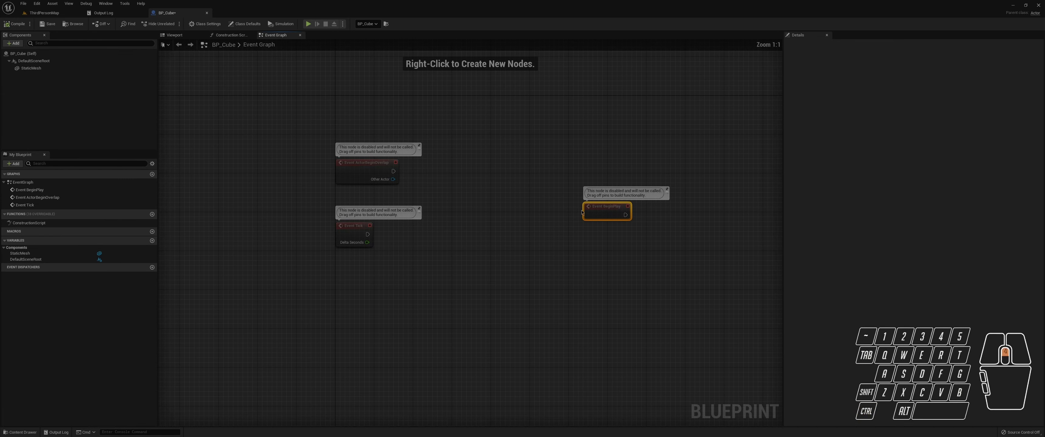
pyautogui.scroll(2, 612, 226)
pyautogui.scroll(5, 613, 227)
pyautogui.keyDown('ctrl'); pyautogui.scroll(7, 613, 227); pyautogui.keyUp('ctrl')
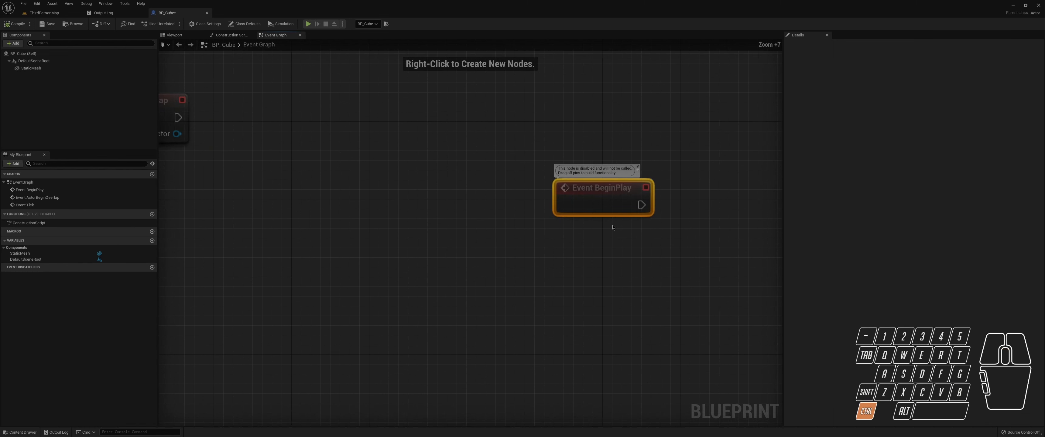
pyautogui.keyDown('ctrl'); pyautogui.scroll(-4, 612, 227); pyautogui.keyUp('ctrl')
pyautogui.moveTo(611, 227); pyautogui.dragTo(432, 258, button='right')
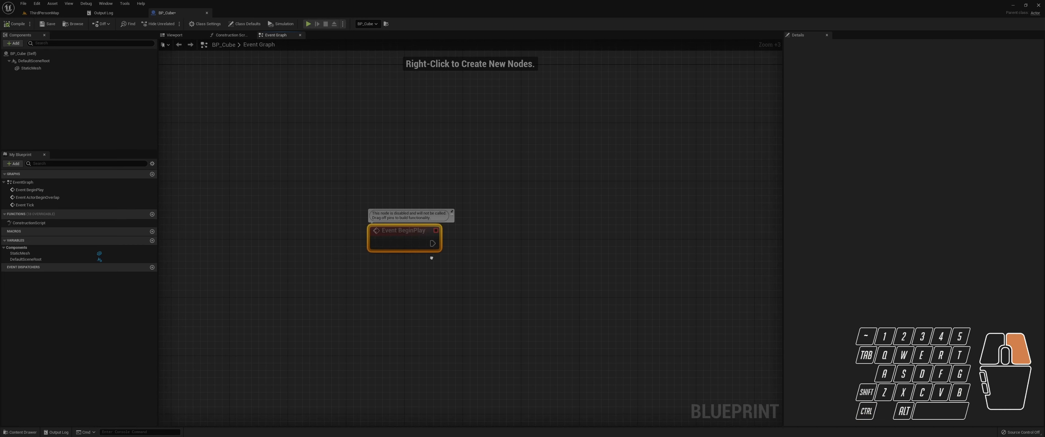
pyautogui.keyDown('ctrl'); pyautogui.scroll(-2, 428, 264); pyautogui.keyUp('ctrl')
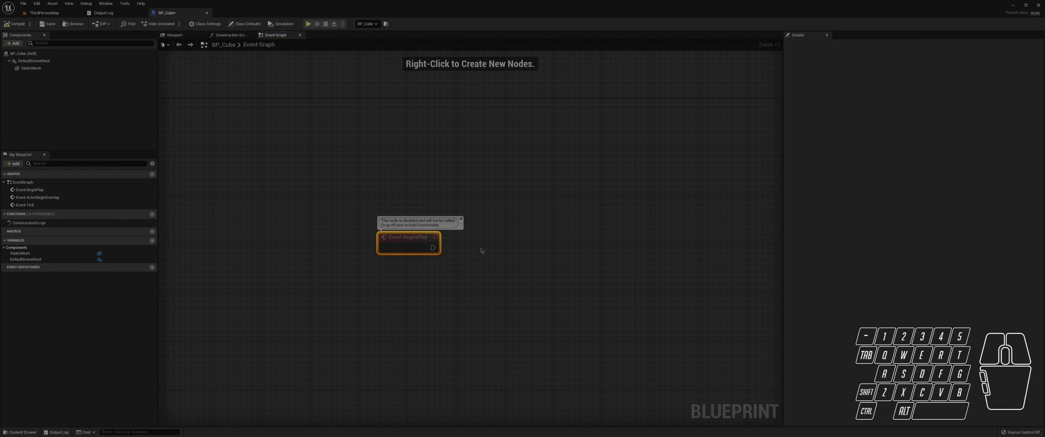
pyautogui.keyDown('ctrl'); pyautogui.scroll(-1, 483, 250); pyautogui.keyUp('ctrl')
pyautogui.moveTo(483, 249); pyautogui.dragTo(465, 243, button='right')
# Step: Pull an execution wire from Event BeginPlay into empty graph space and browse the categories of executable actions
pyautogui.moveTo(324, 181); pyautogui.dragTo(464, 281)
pyautogui.click(443, 252)
pyautogui.moveTo(400, 244); pyautogui.dragTo(540, 247)
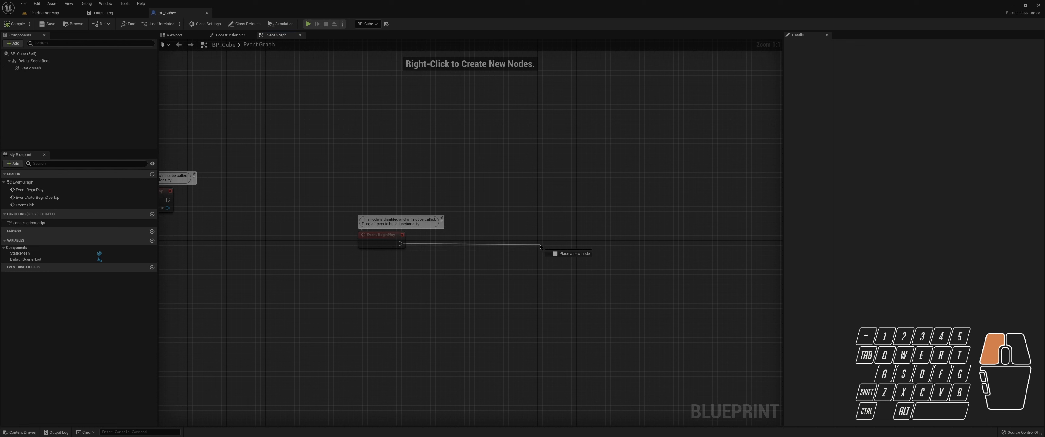
pyautogui.moveTo(540, 246); pyautogui.dragTo(540, 246)
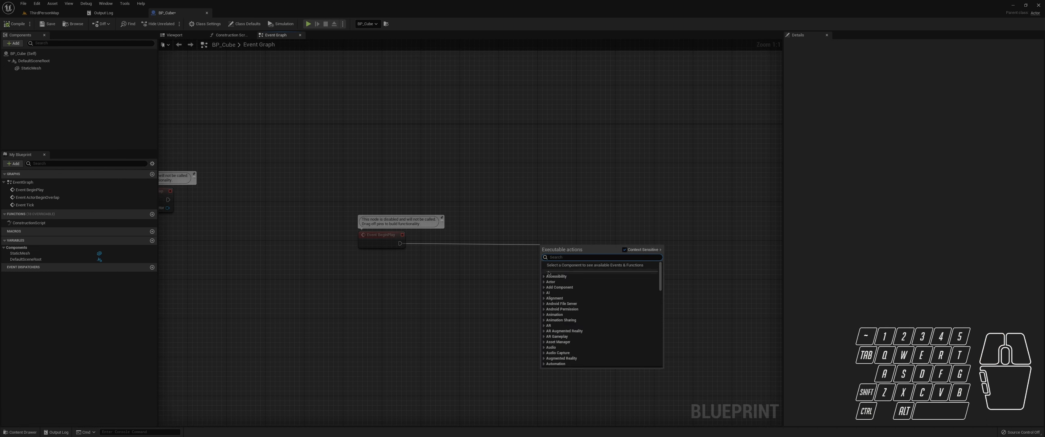
pyautogui.scroll(-4, 552, 340)
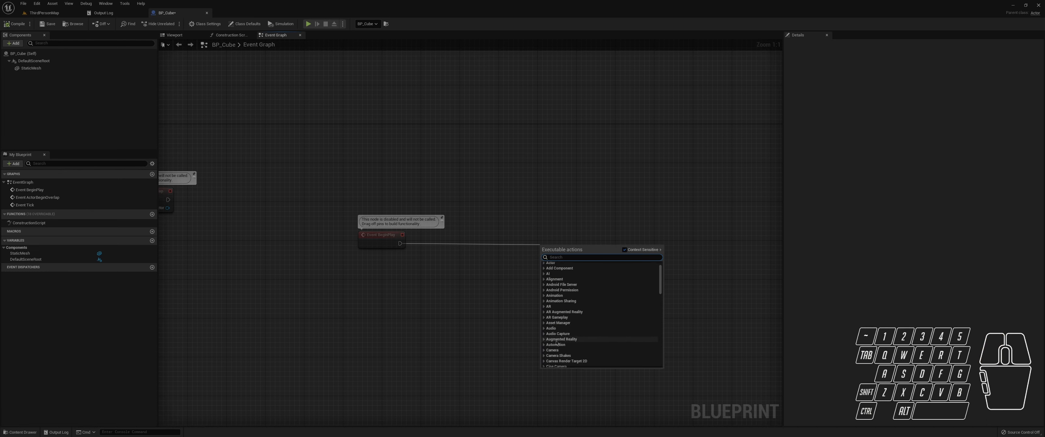
pyautogui.scroll(-12, 551, 345)
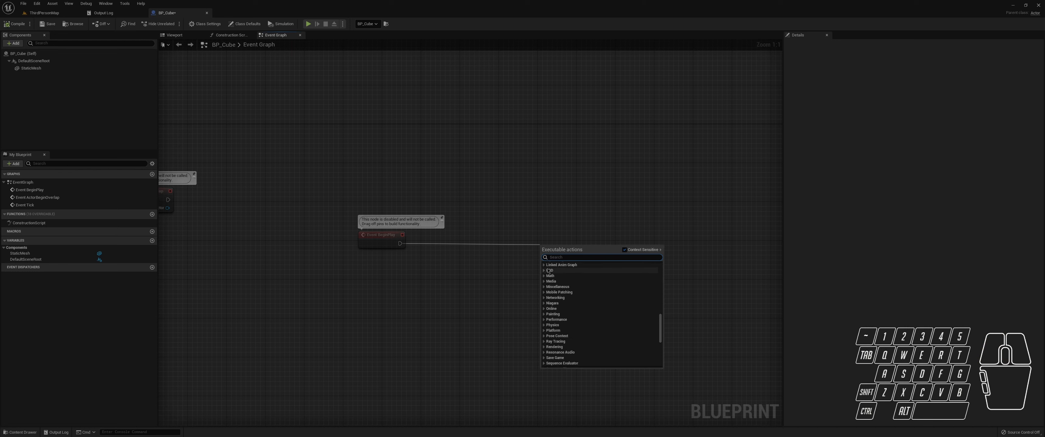
pyautogui.scroll(-4, 550, 284)
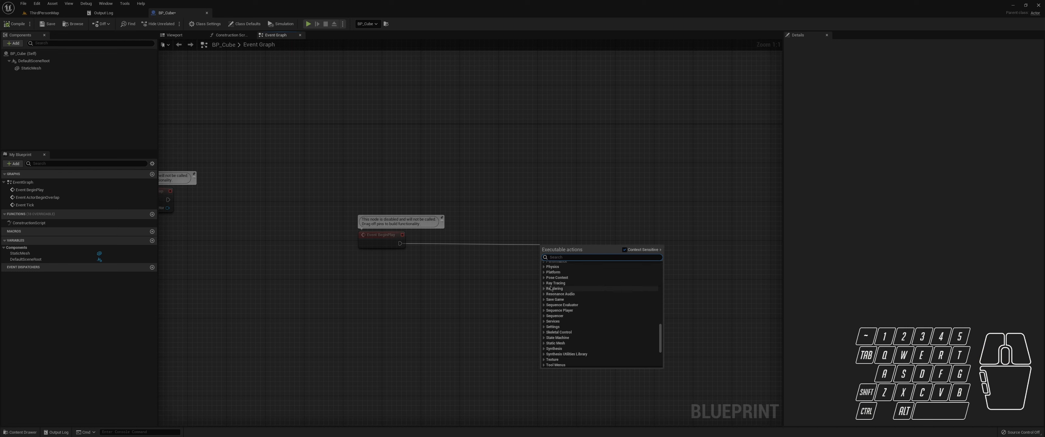
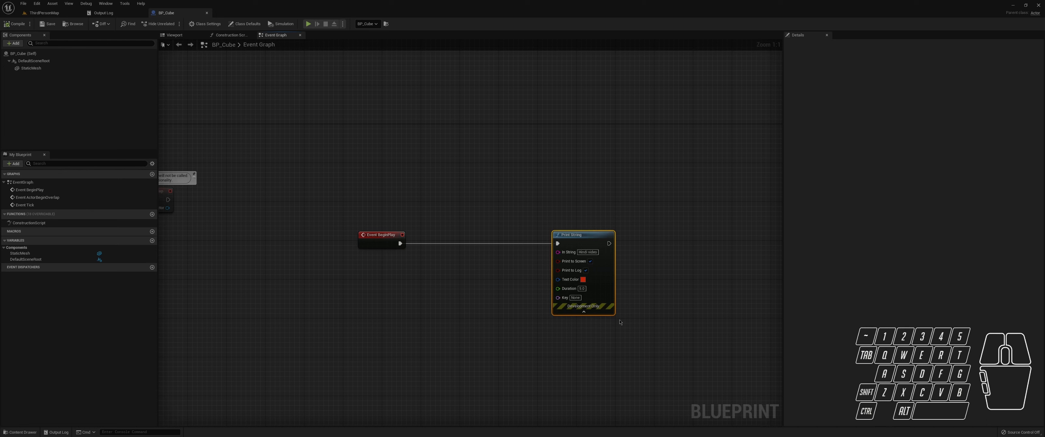
# Step: Select the Print String node wired to Event BeginPlay and view BP_Cube's compile options
pyautogui.moveTo(569, 169); pyautogui.dragTo(625, 352)
pyautogui.click(30, 24)
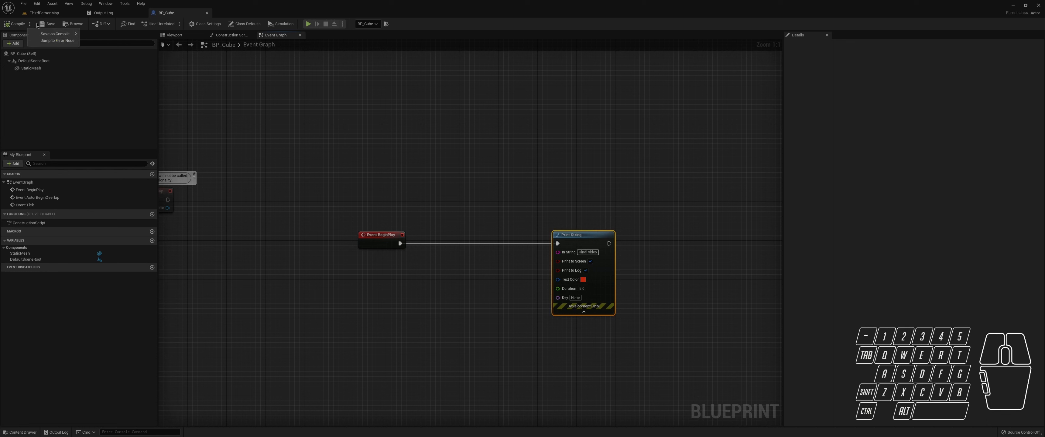
pyautogui.click(37, 26)
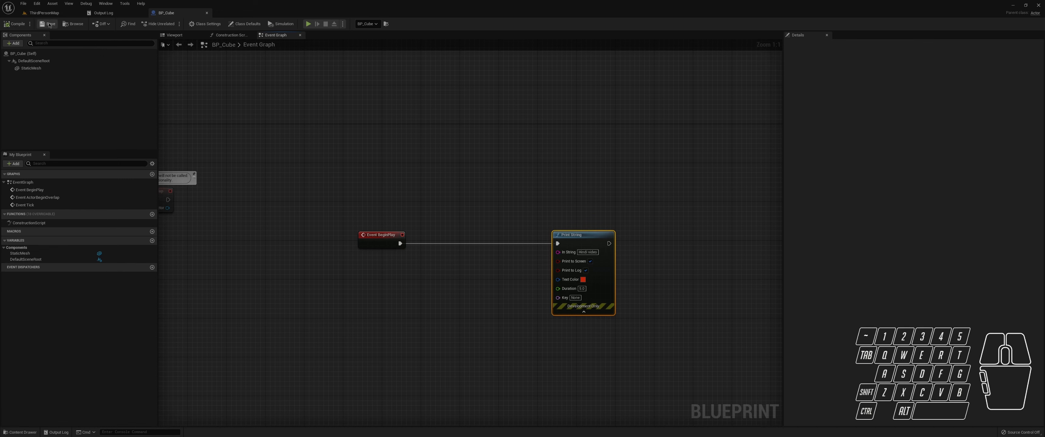
# Step: Return to the ThirdPersonMap level and run a short play test with BP_Cube placed
pyautogui.click(44, 12)
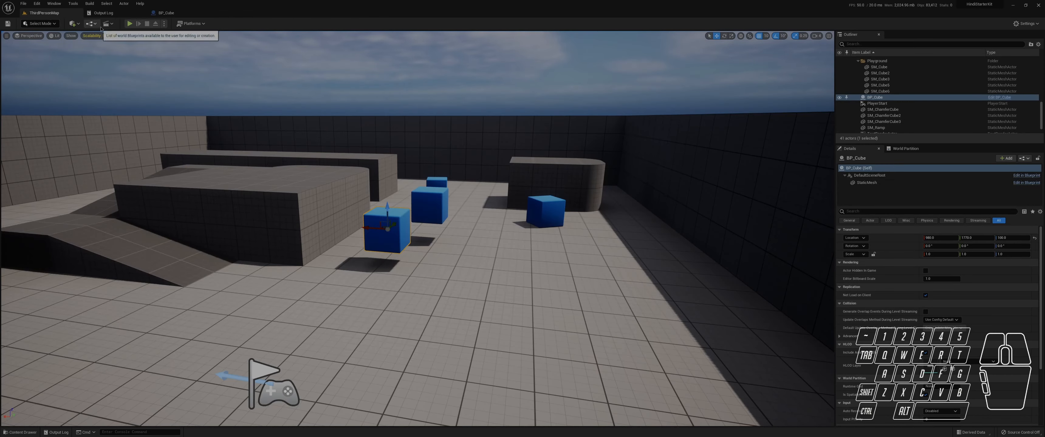
pyautogui.click(130, 23)
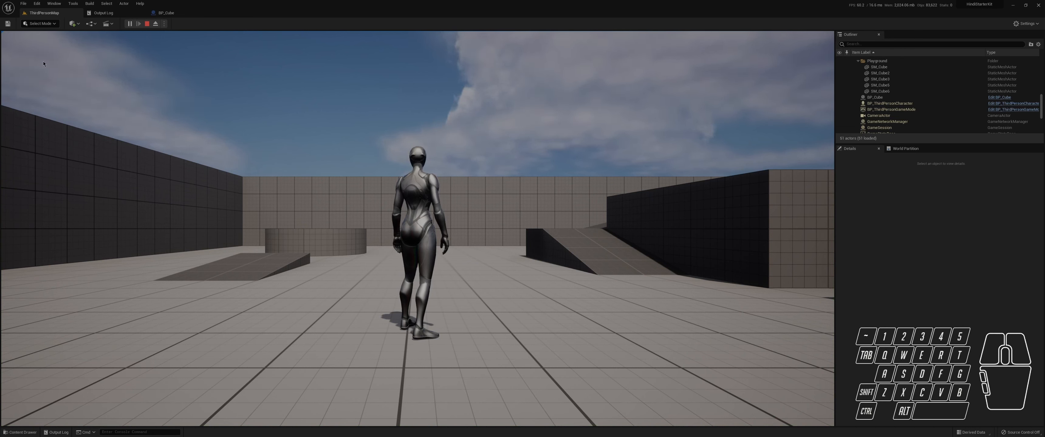
pyautogui.click(146, 23)
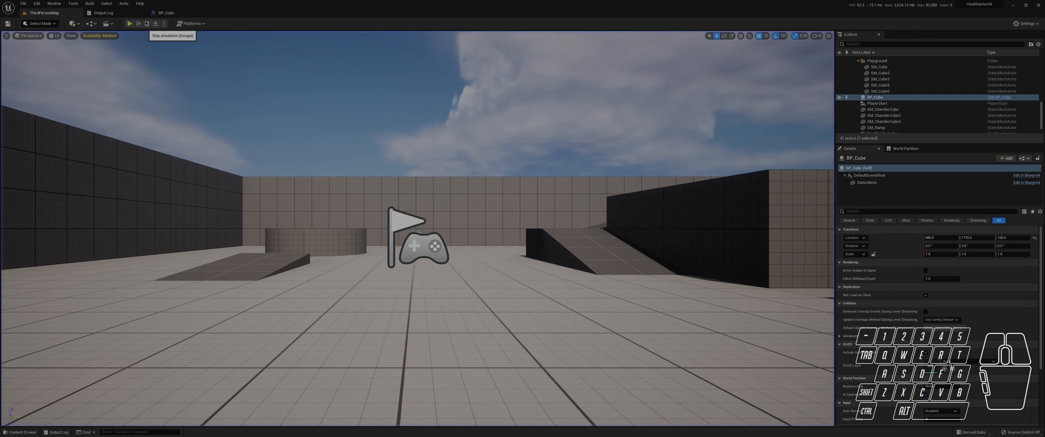
# Step: Select the placed BP_Cube in the ThirdPersonMap level and delete it
pyautogui.moveTo(211, 233); pyautogui.dragTo(341, 235, button='right')
pyautogui.click(210, 234)
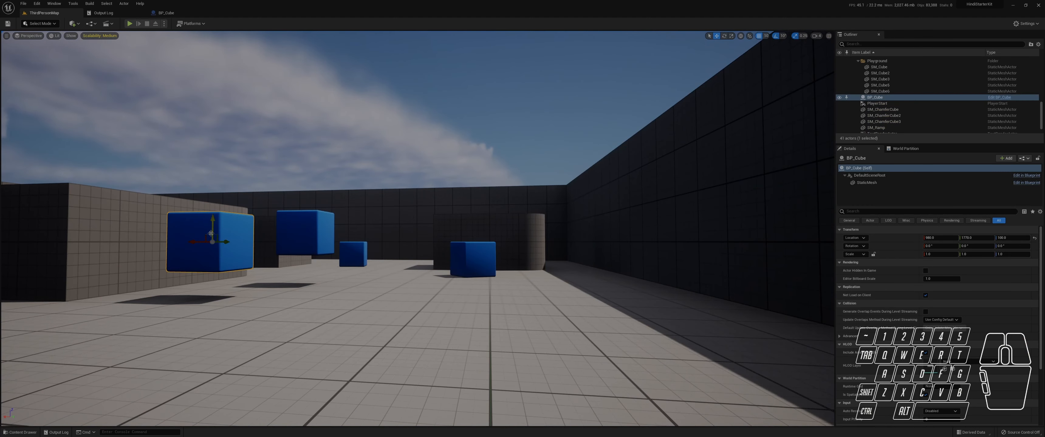
pyautogui.press('Delete')
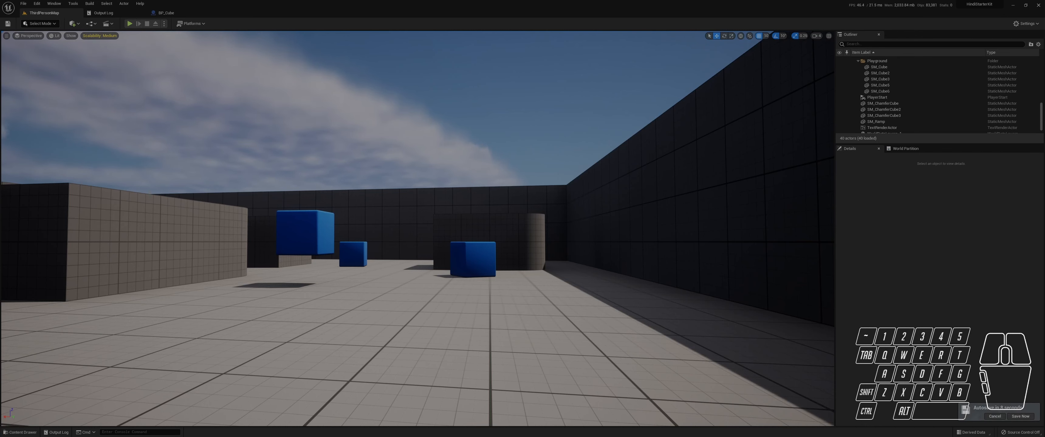
# Step: Play the level without BP_Cube and turn the character around to face the camera
pyautogui.moveTo(438, 209); pyautogui.dragTo(261, 54, button='right')
pyautogui.press('d')
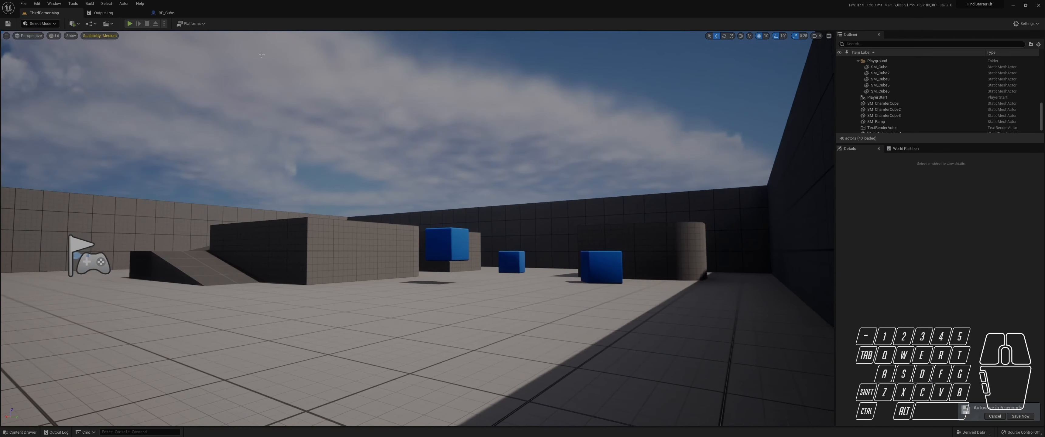
pyautogui.click(129, 24)
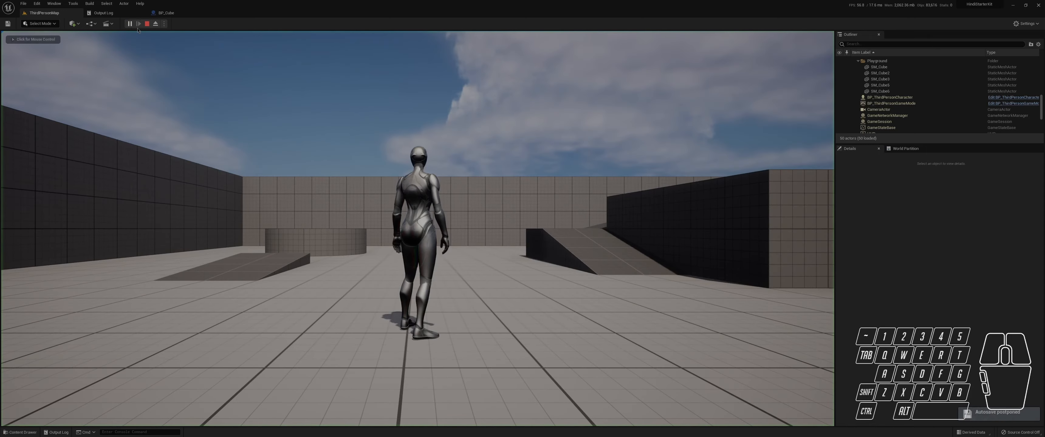
pyautogui.click(51, 74)
pyautogui.press('s')
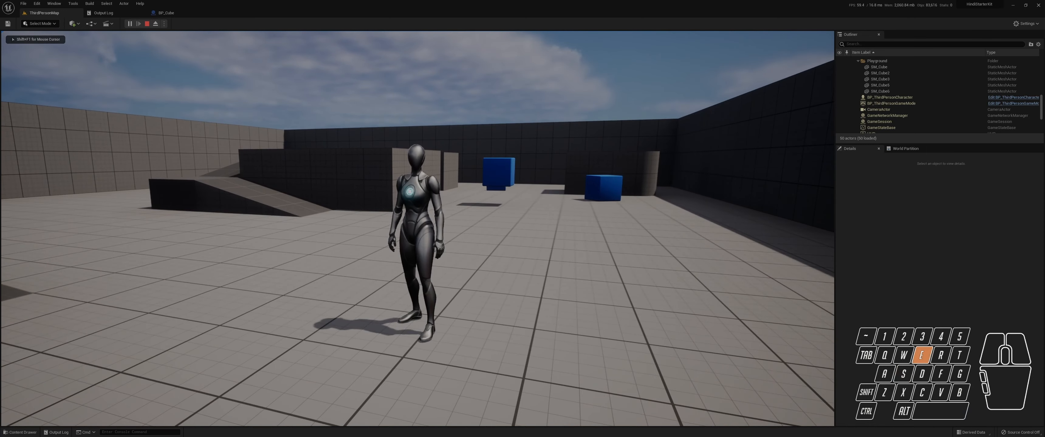
# Step: Stop the play test and look over the level around the Player Start
pyautogui.press('Escape')
pyautogui.press('d')
pyautogui.moveTo(538, 258); pyautogui.dragTo(538, 258, button='right')
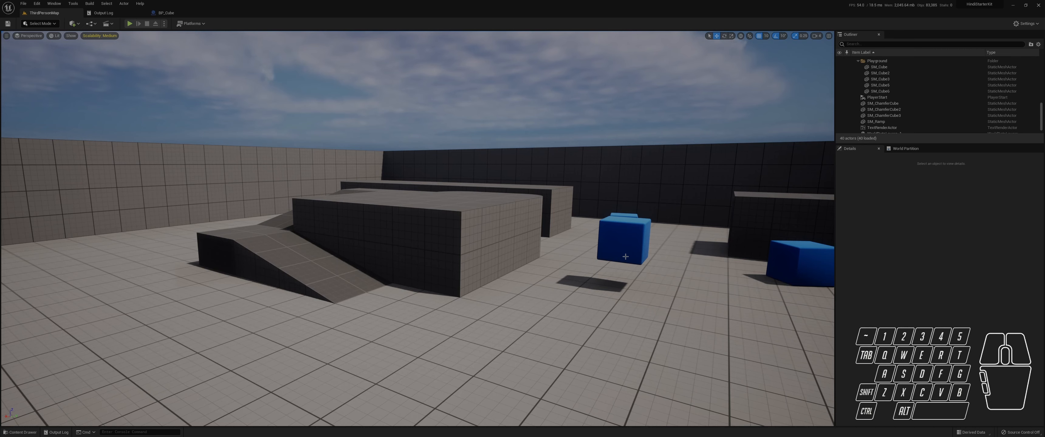
pyautogui.moveTo(625, 256)
pyautogui.mouseDown(button='right')
pyautogui.moveTo(600, 256)
pyautogui.moveTo(611, 252)
pyautogui.mouseUp(button='right')
pyautogui.press('w')
pyautogui.press('s')
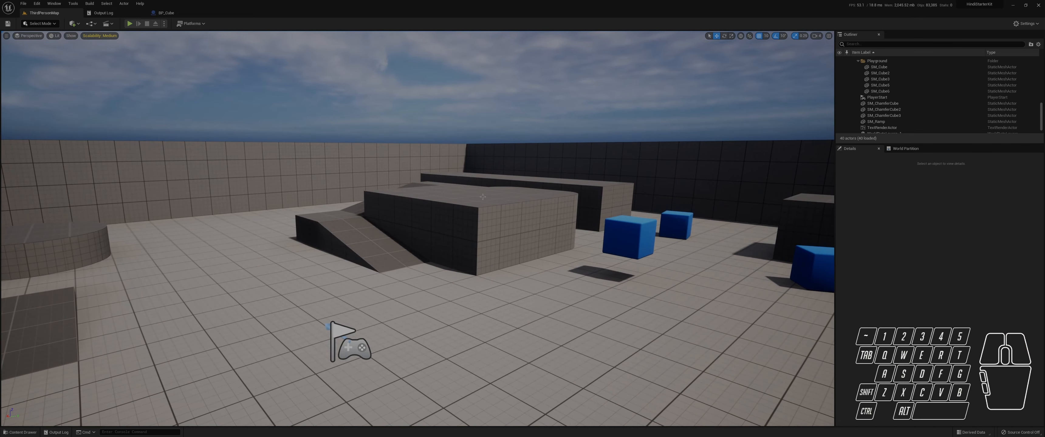
# Step: Play the level again, run the character forward and sideways, and end the session
pyautogui.click(129, 24)
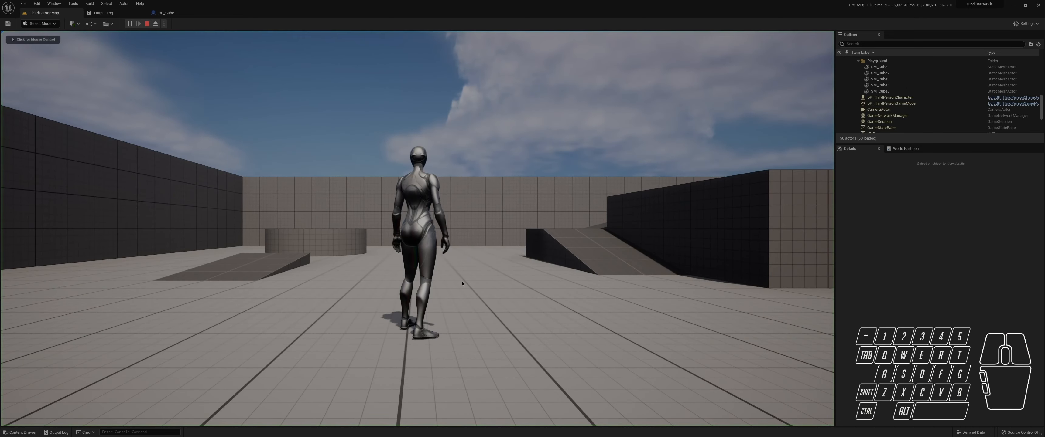
pyautogui.press('s')
pyautogui.click(468, 206)
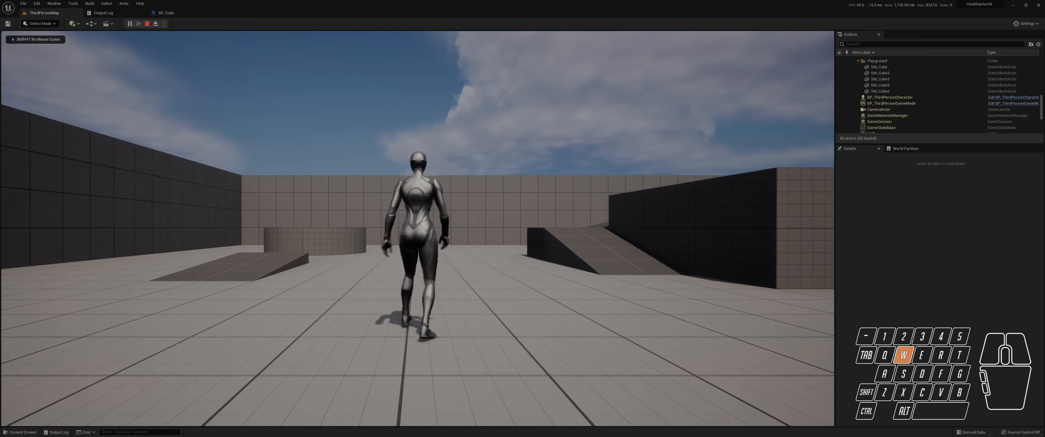
pyautogui.press('w')
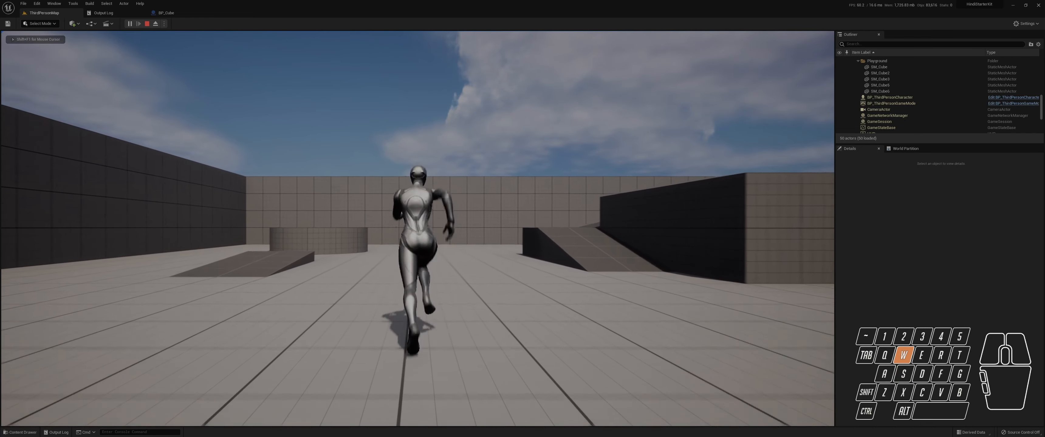
pyautogui.press('d')
pyautogui.press('w')
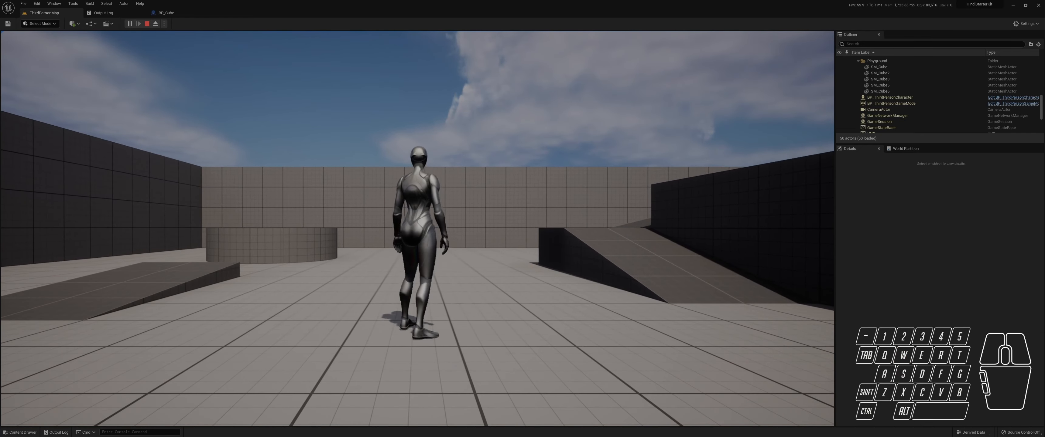
pyautogui.press('Escape')
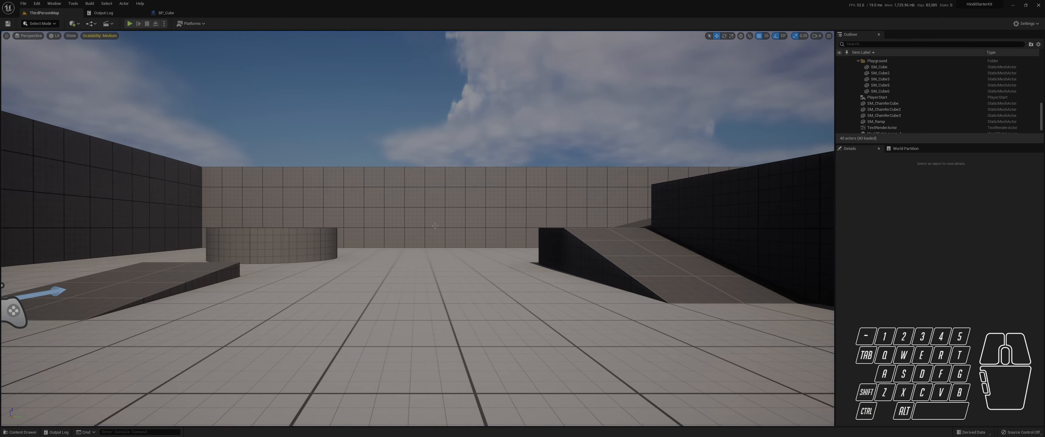
# Step: Start a play session, eject from the player and select the spawned third-person character in the level
pyautogui.click(129, 24)
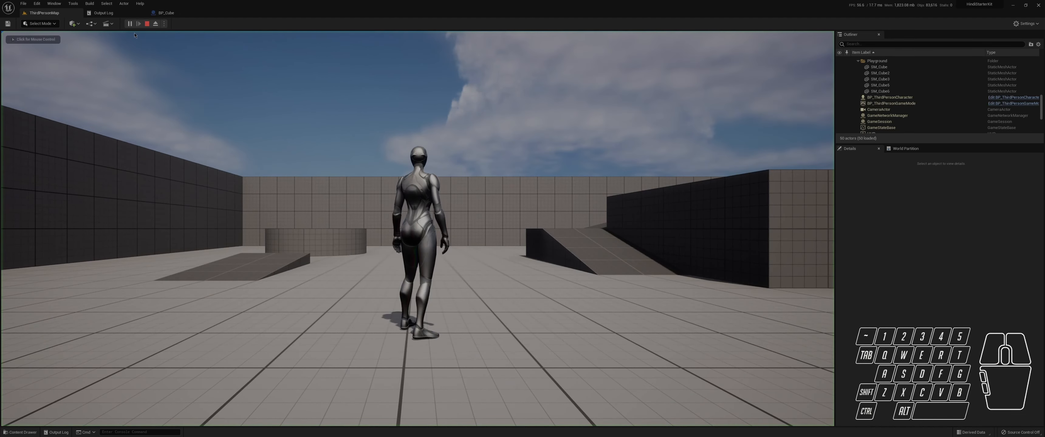
pyautogui.click(156, 24)
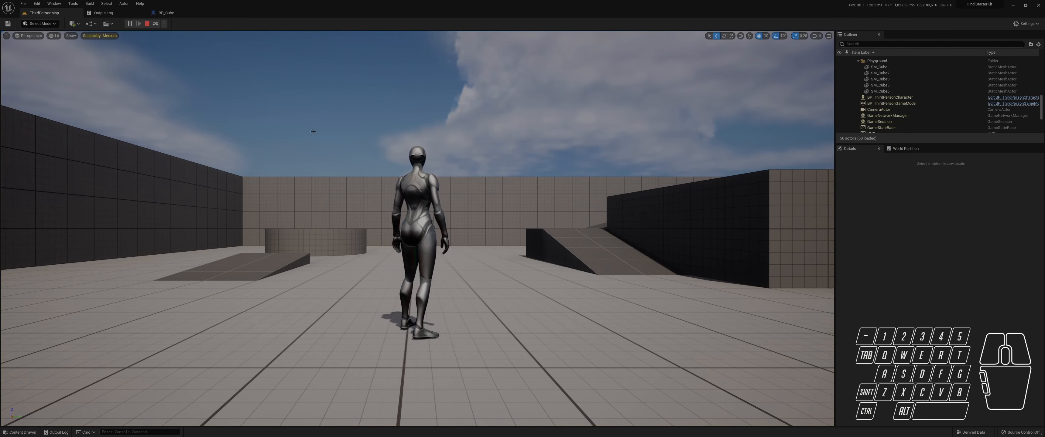
pyautogui.click(419, 178)
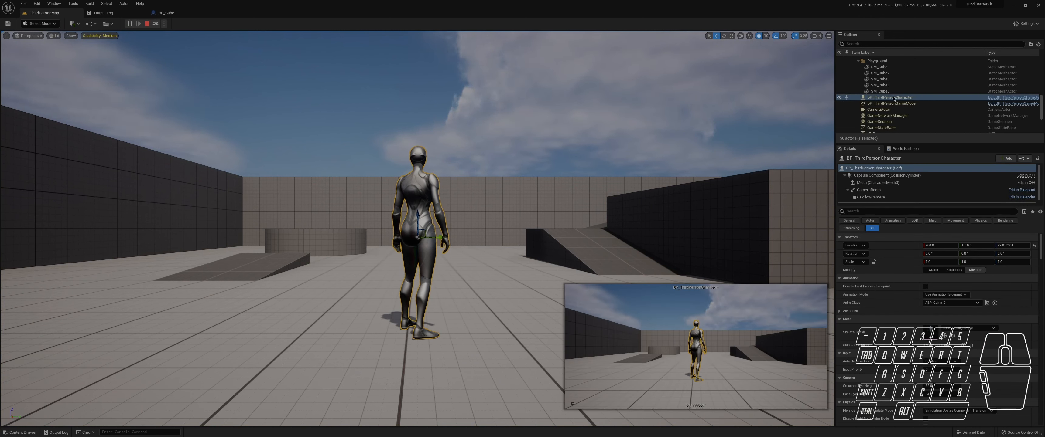
# Step: Examine the spawned character's Blueprint event graph during the session, close it and stop playing
pyautogui.click(1012, 99)
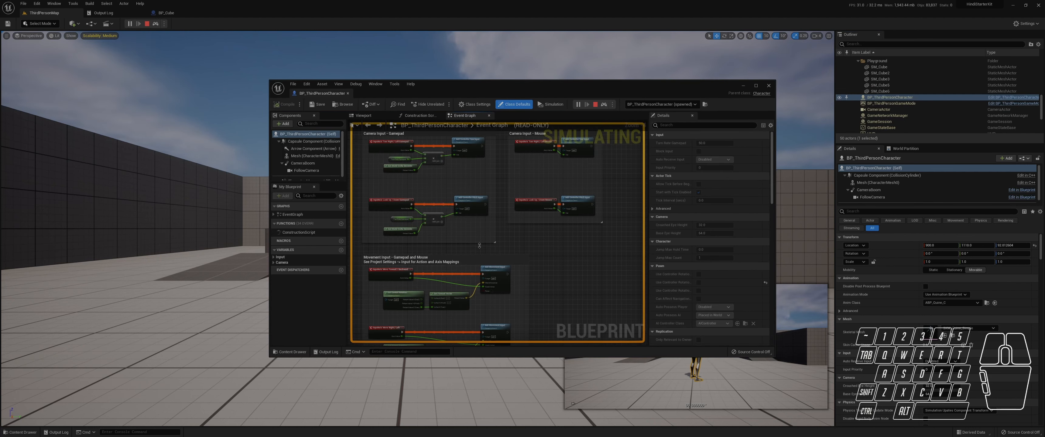
pyautogui.scroll(-3, 479, 246)
pyautogui.scroll(-2, 496, 219)
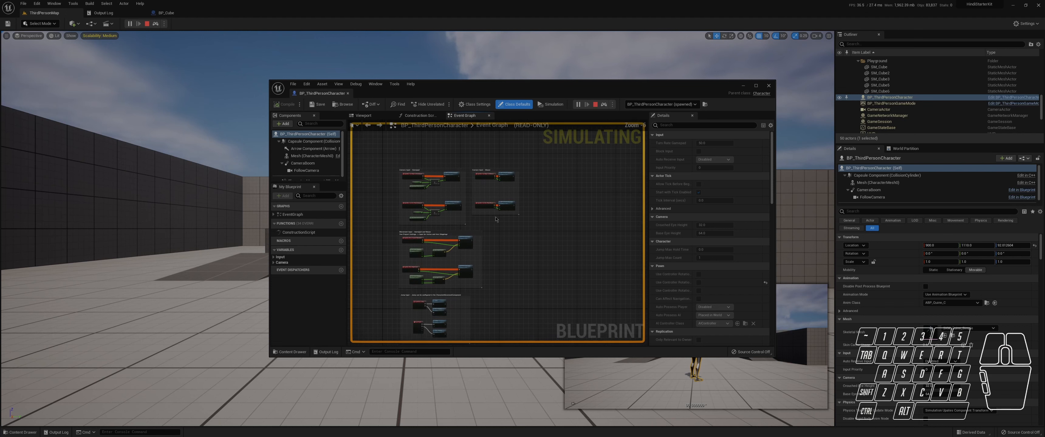
pyautogui.scroll(1, 442, 198)
pyautogui.middleClick(326, 91)
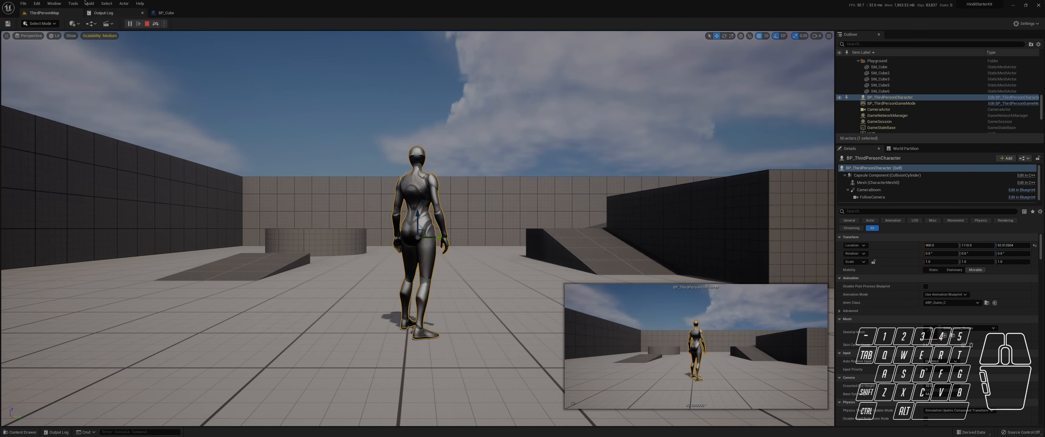
pyautogui.click(147, 23)
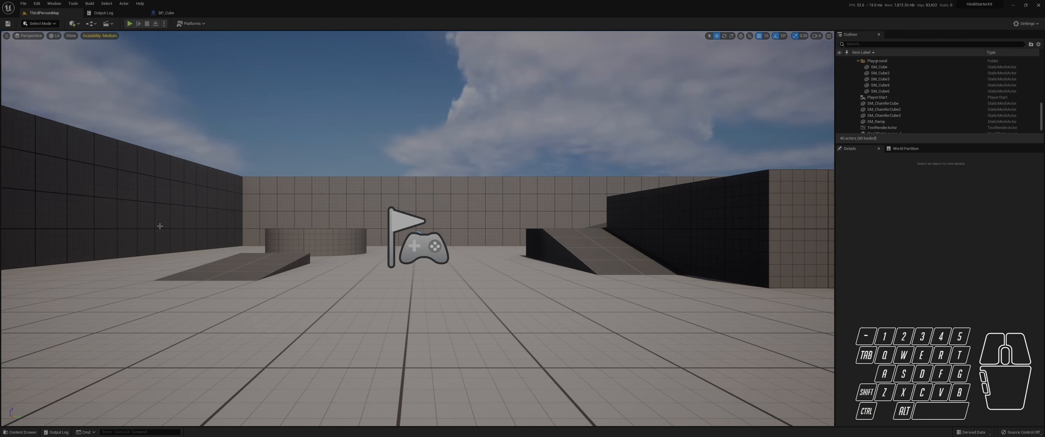
# Step: Open the level's World Settings and expand Selected GameMode to show its Default Pawn Class
pyautogui.click(54, 4)
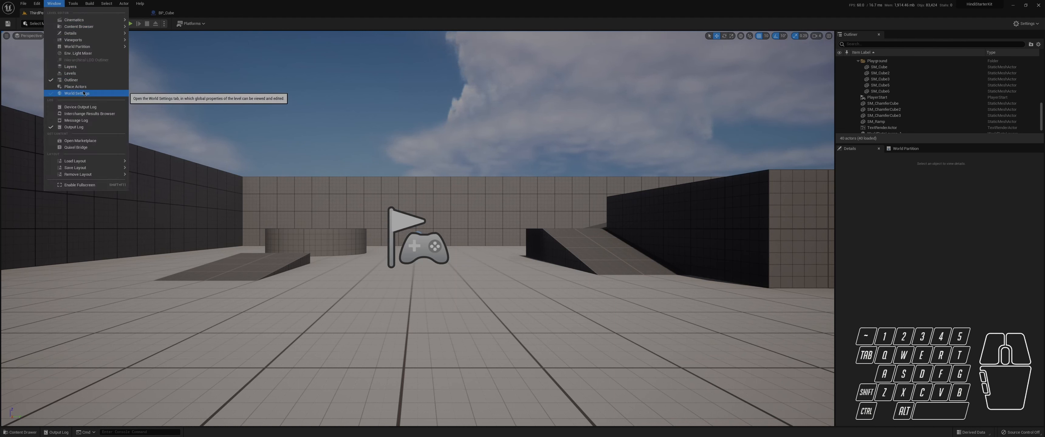
pyautogui.click(69, 94)
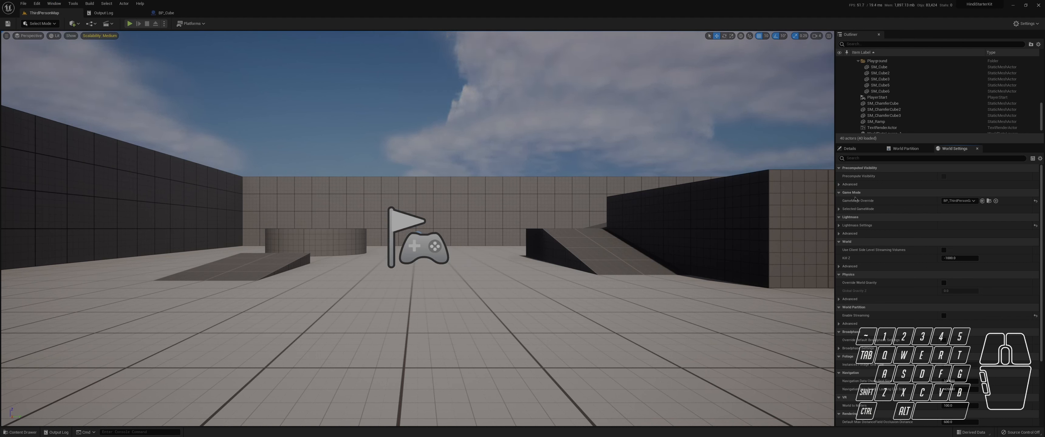
pyautogui.click(839, 209)
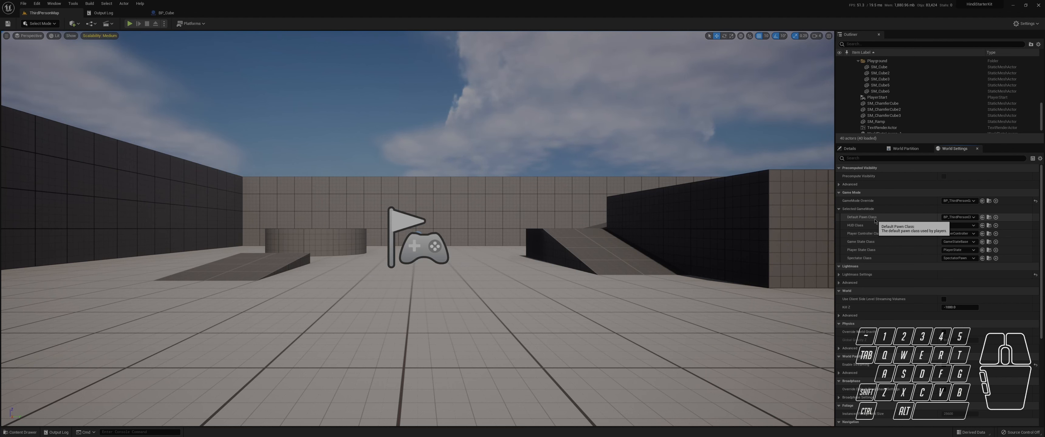
# Step: Locate the Default Pawn Class asset, open BP_ThirdPersonCharacter and dock its editor beside BP_Cube
pyautogui.click(989, 217)
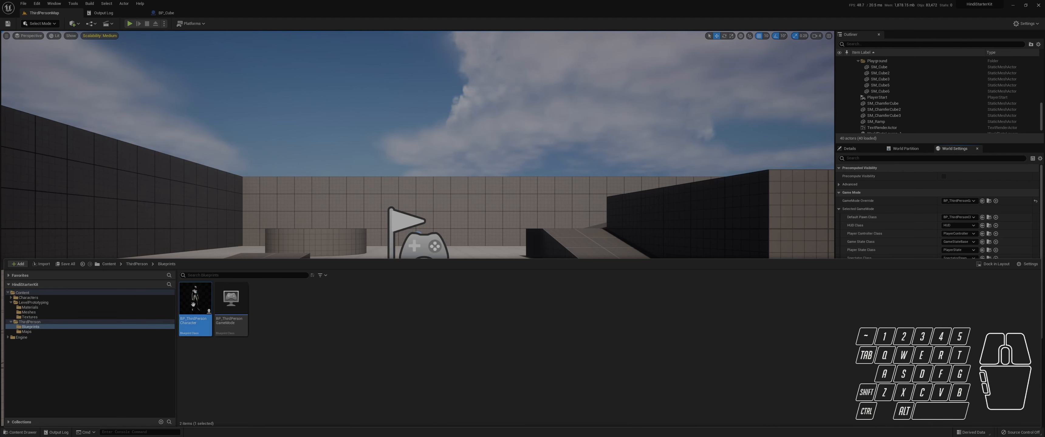
pyautogui.moveTo(194, 300)
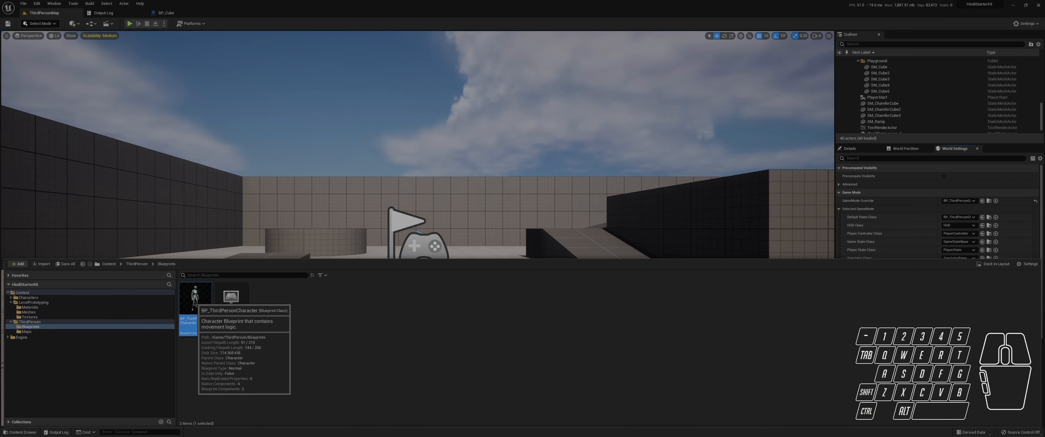
pyautogui.doubleClick(193, 300)
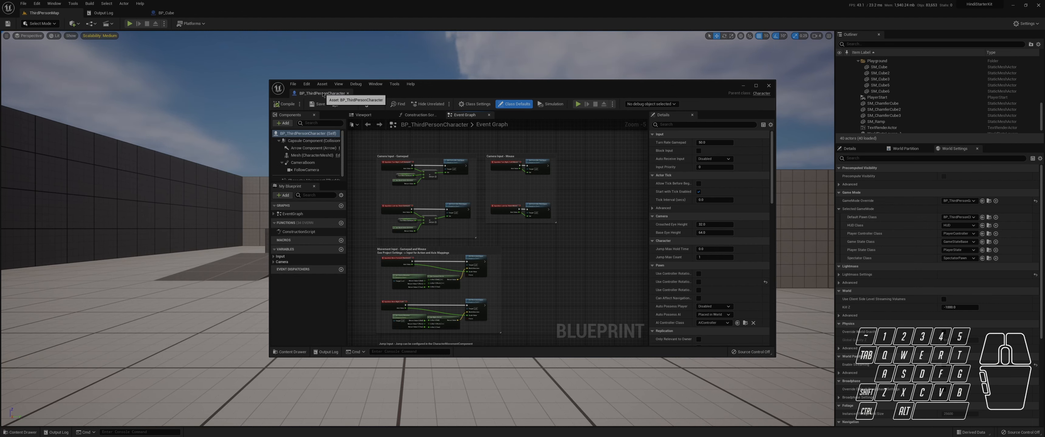
pyautogui.moveTo(323, 94); pyautogui.dragTo(227, 14)
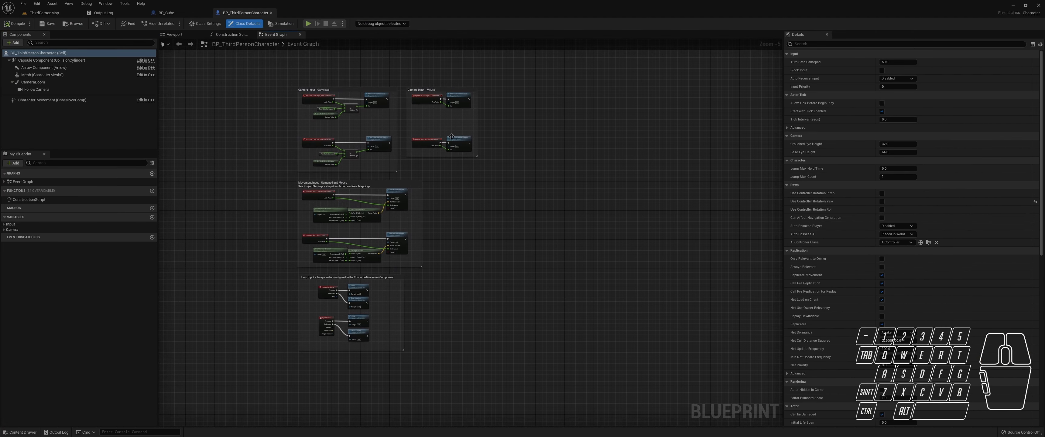
pyautogui.moveTo(490, 107); pyautogui.dragTo(380, 108, button='right')
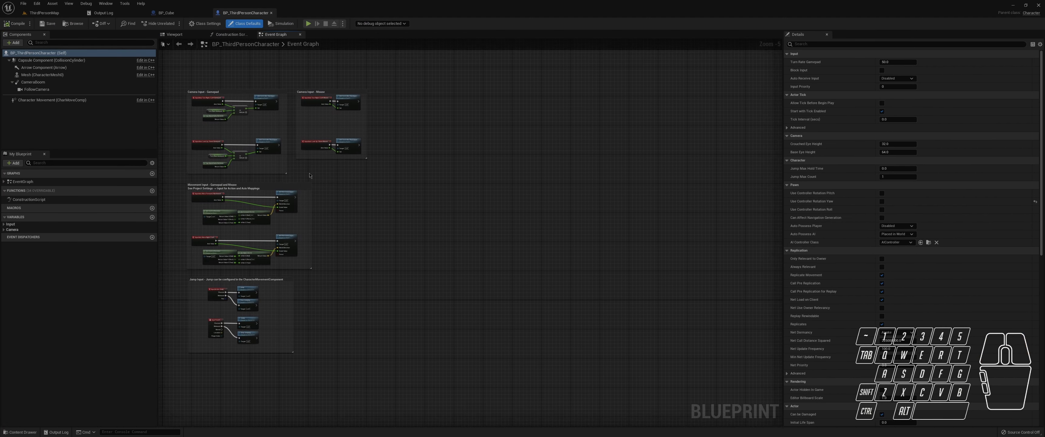
pyautogui.moveTo(189, 171); pyautogui.dragTo(228, 102, button='right')
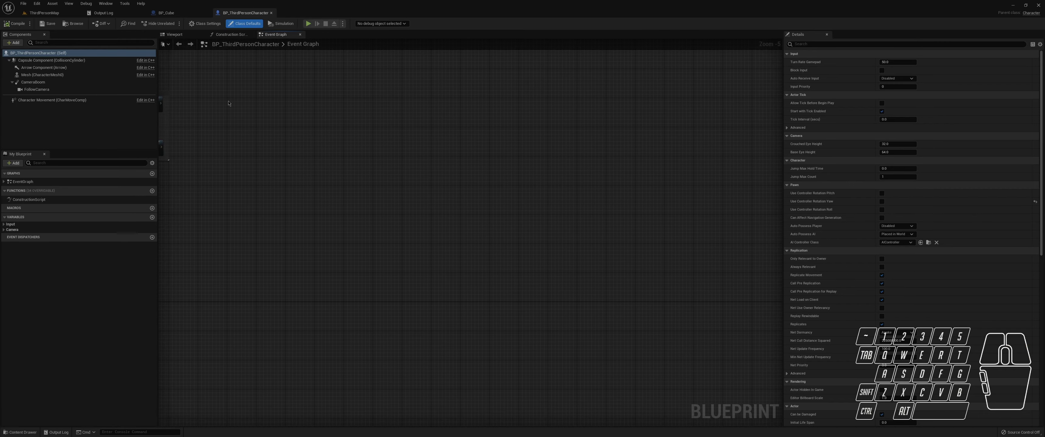
# Step: View BP_ThirdPersonCharacter in its viewport and inspect the FollowCamera and Capsule Component
pyautogui.click(174, 34)
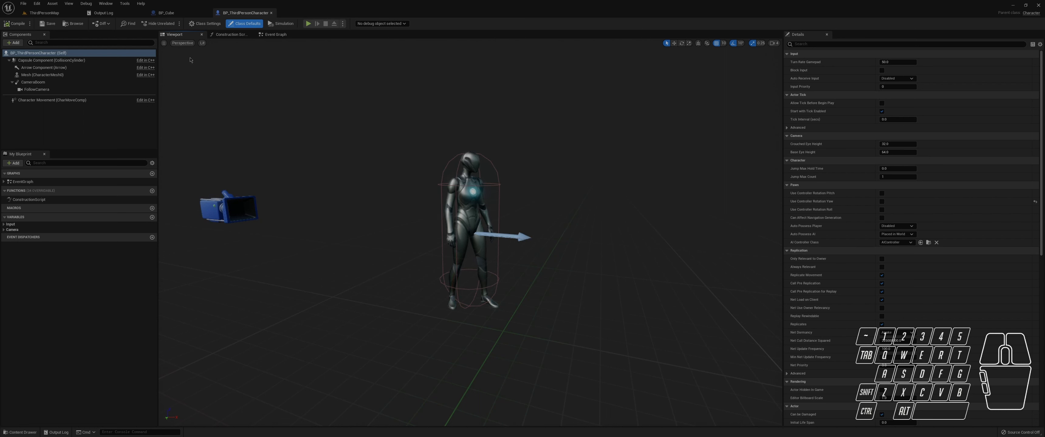
pyautogui.rightClick(177, 43)
pyautogui.moveTo(178, 46)
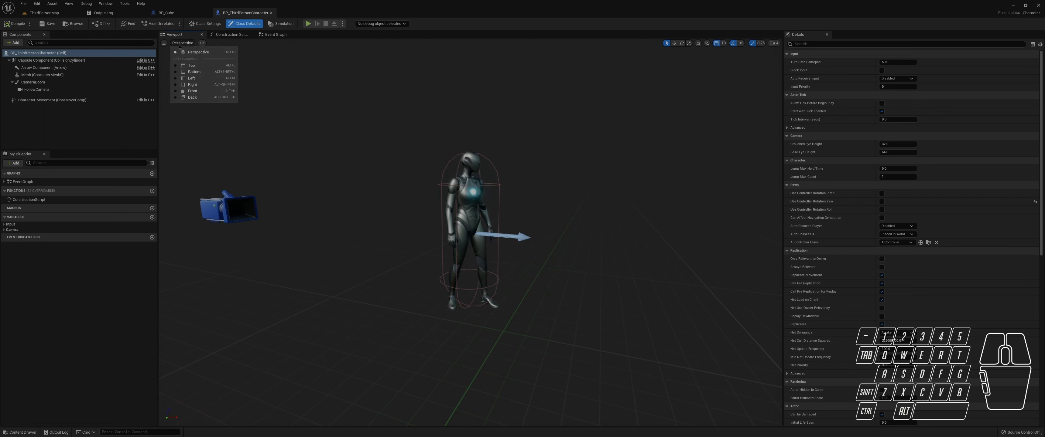
pyautogui.moveTo(306, 233); pyautogui.dragTo(368, 240, button='right')
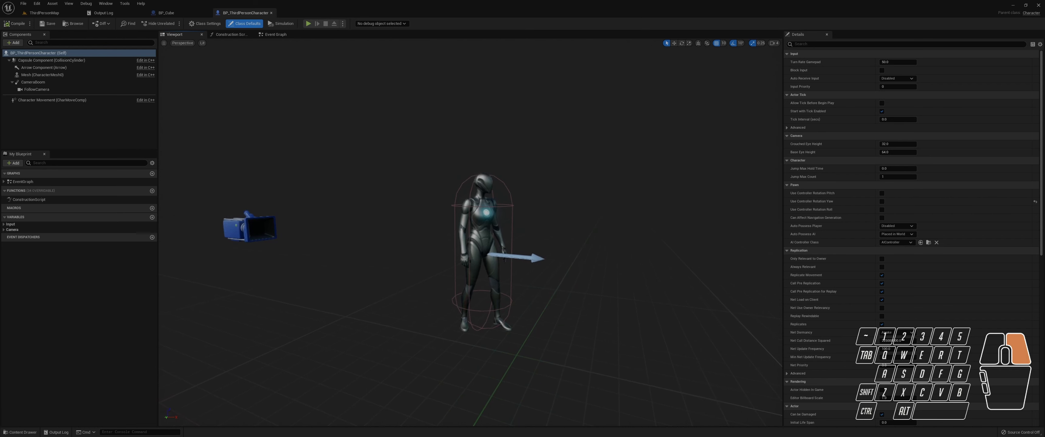
pyautogui.click(264, 214)
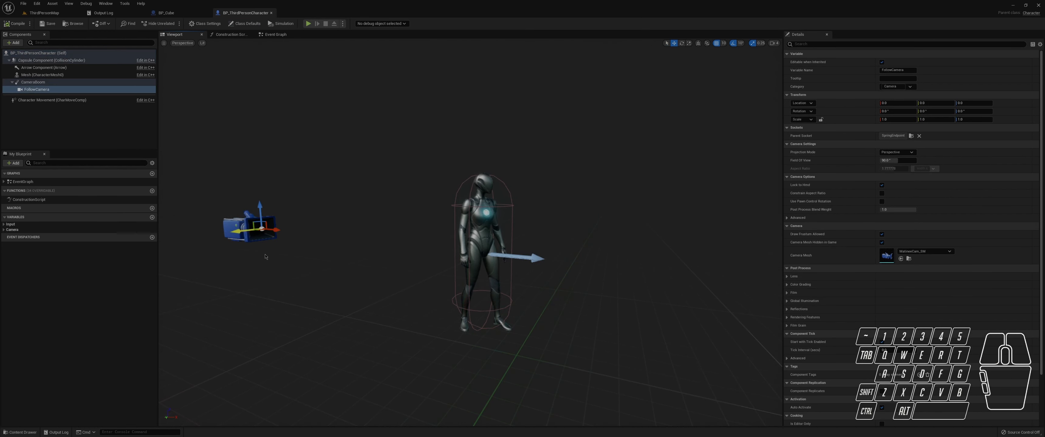
pyautogui.click(239, 223)
pyautogui.click(487, 185)
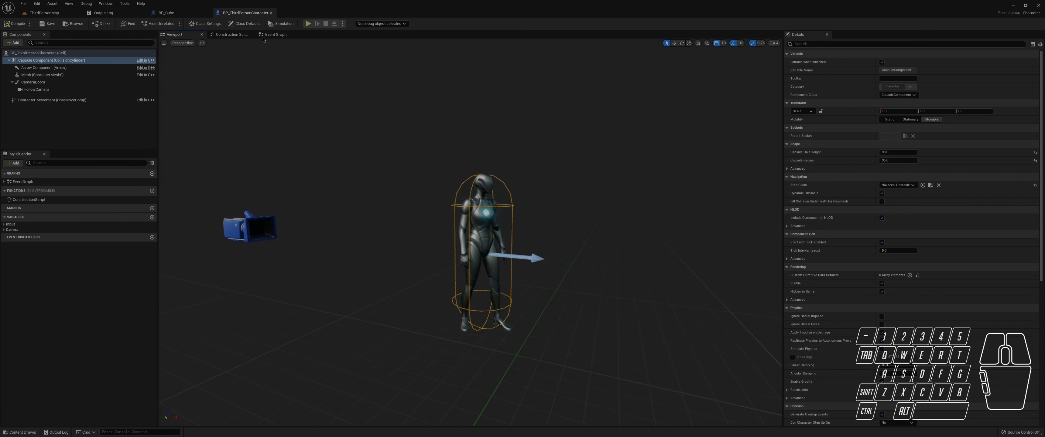
# Step: Return to the character's Event Graph and view the available Blueprint actions in an empty area
pyautogui.click(266, 35)
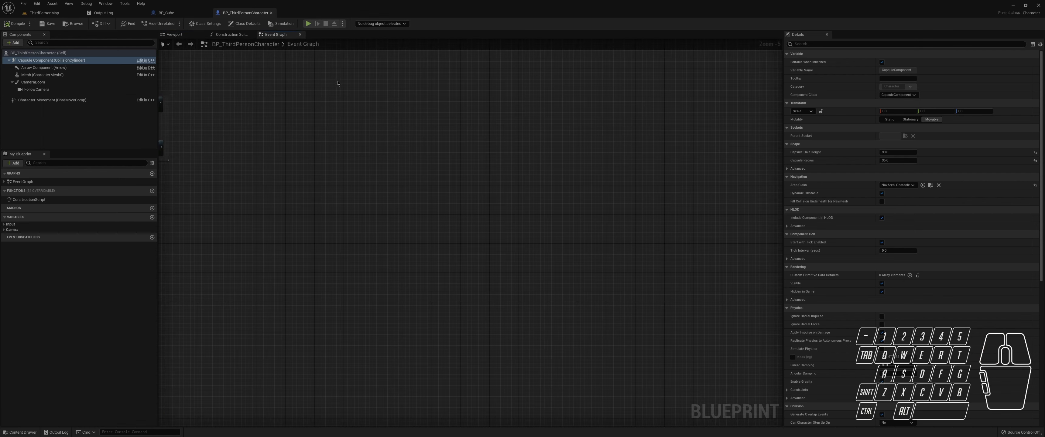
pyautogui.moveTo(337, 83); pyautogui.dragTo(256, 67, button='right')
pyautogui.rightClick(452, 187)
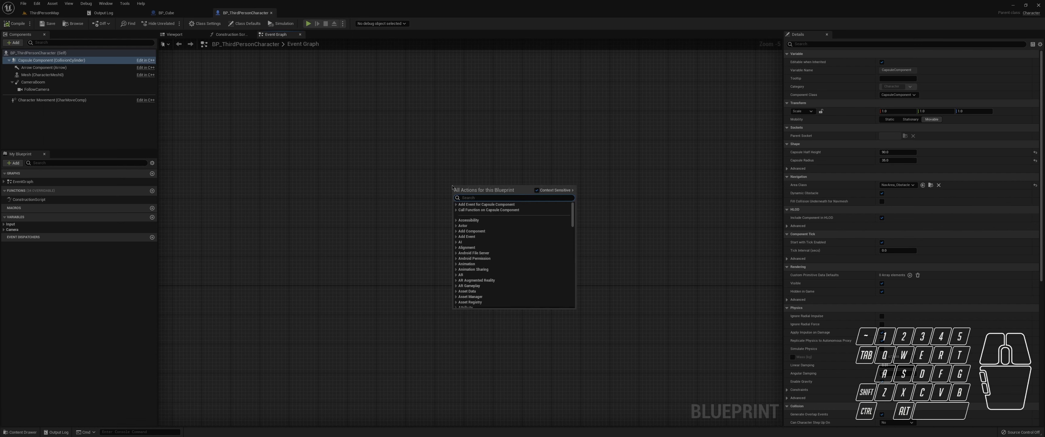
pyautogui.click(401, 152)
pyautogui.moveTo(401, 151); pyautogui.dragTo(396, 178, button='right')
# Step: Examine the Event BeginPlay node in BP_Cube's graph and return to BP_ThirdPersonCharacter
pyautogui.click(166, 12)
pyautogui.moveTo(359, 219); pyautogui.dragTo(403, 270)
pyautogui.moveTo(441, 265); pyautogui.dragTo(420, 247, button='right')
pyautogui.moveTo(346, 172); pyautogui.dragTo(395, 271)
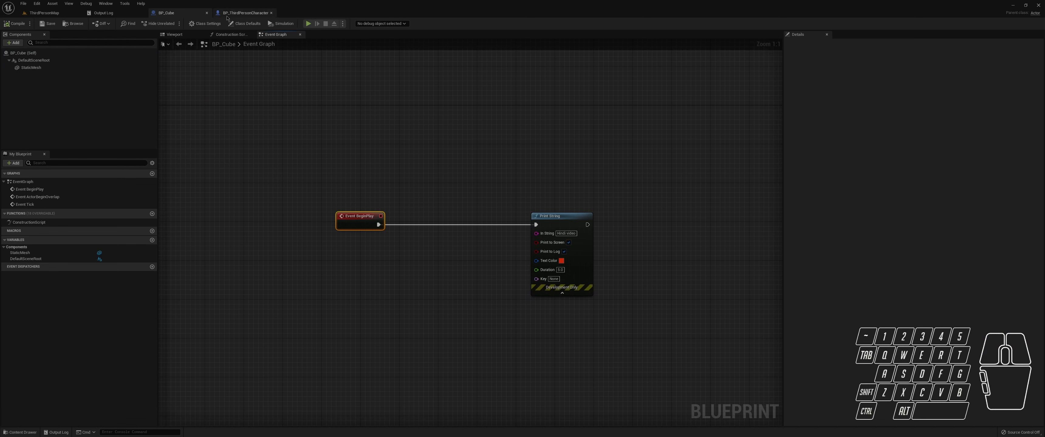
pyautogui.click(246, 12)
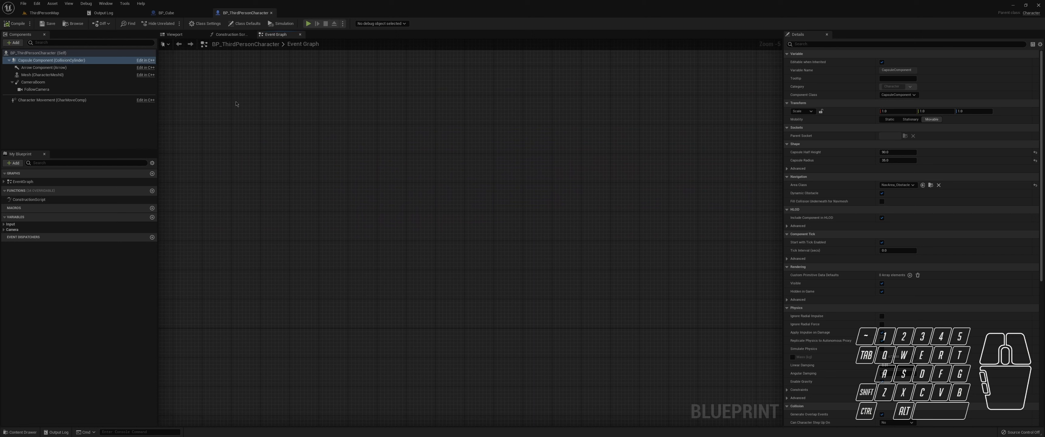
# Step: Add a keyboard event node for the 4 key to BP_ThirdPersonCharacter's Event Graph and select it
pyautogui.rightClick(354, 205)
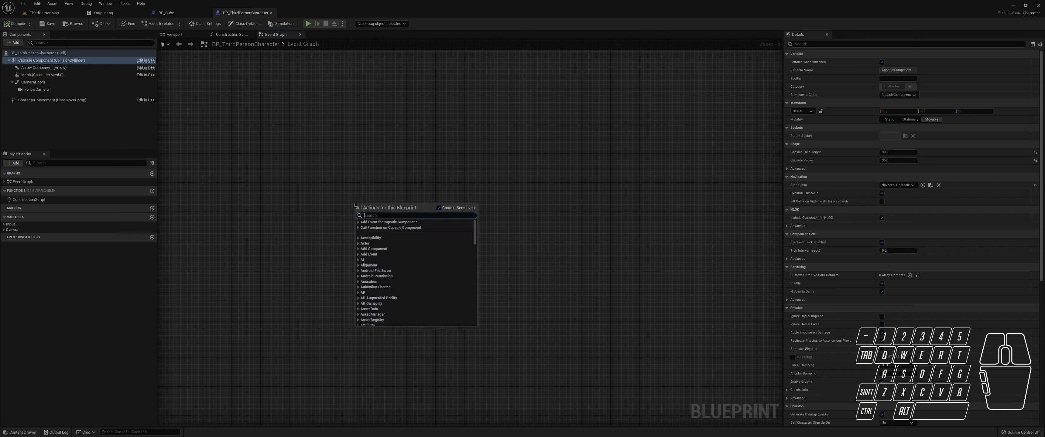
pyautogui.write('4 key')
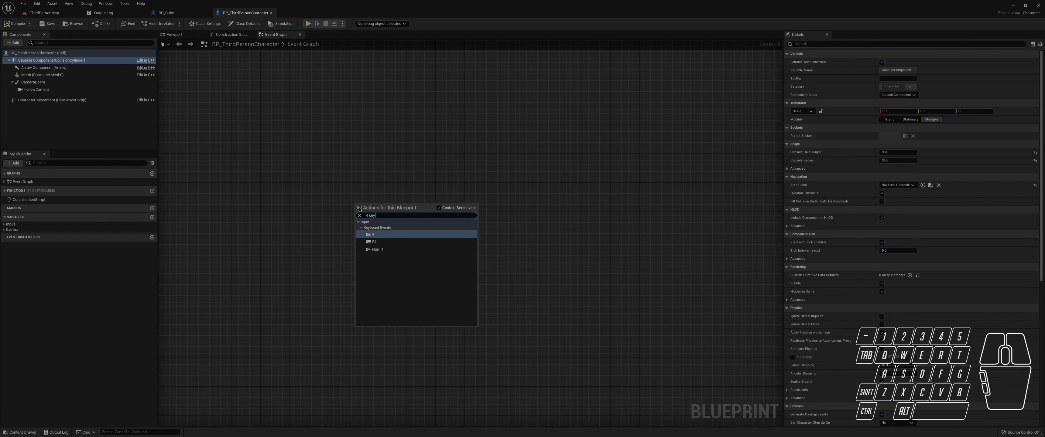
pyautogui.click(379, 236)
pyautogui.scroll(5, 379, 237)
pyautogui.moveTo(366, 207); pyautogui.dragTo(366, 270, button='right')
pyautogui.moveTo(320, 206); pyautogui.dragTo(426, 309)
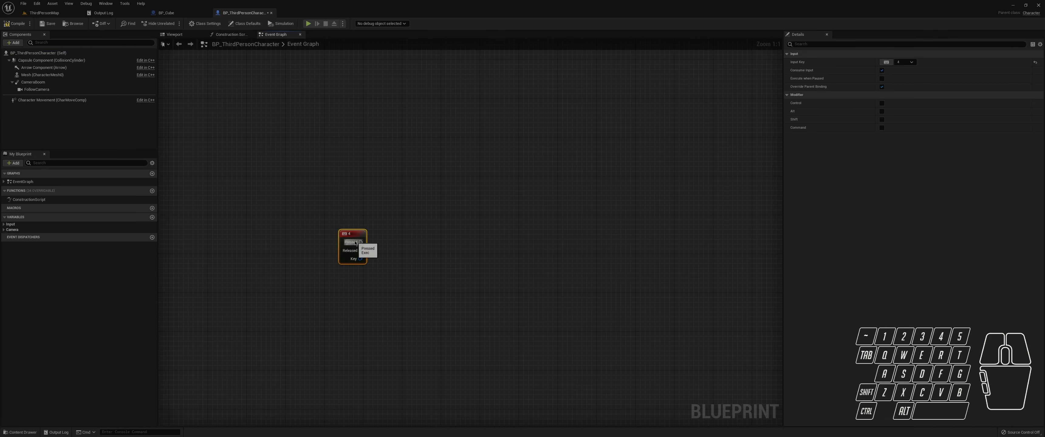
# Step: Try pulling wires from the Pressed and Released outputs of the 4 key event
pyautogui.moveTo(356, 243); pyautogui.dragTo(505, 244)
pyautogui.moveTo(360, 250); pyautogui.dragTo(428, 274)
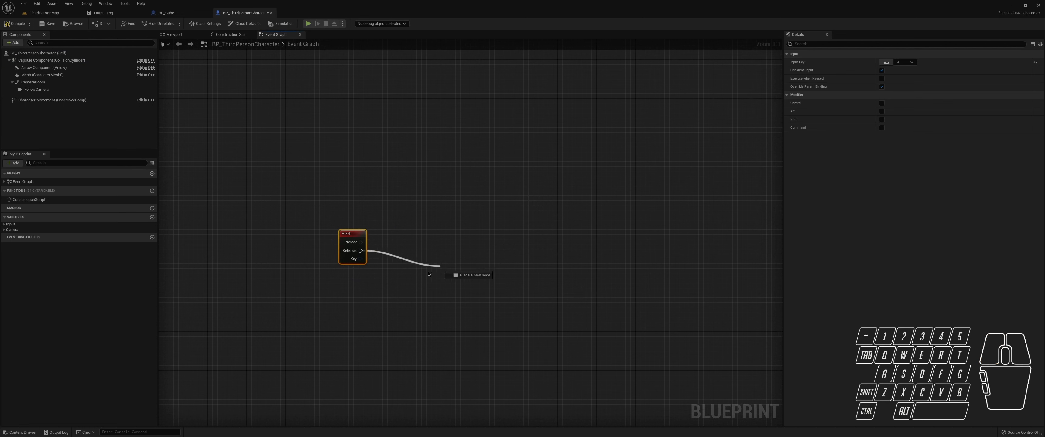
pyautogui.click(423, 275)
# Step: Enable the Control modifier on the 4 key event and disable it again
pyautogui.click(355, 235)
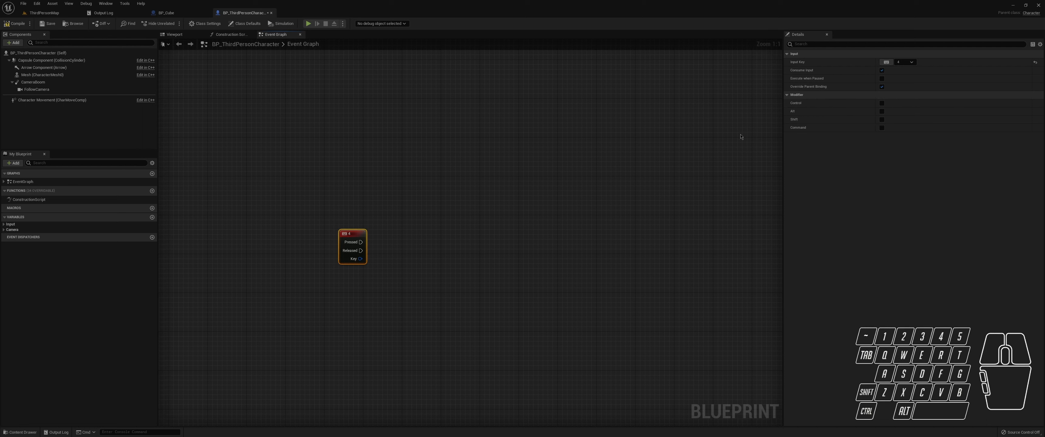
pyautogui.click(881, 104)
pyautogui.press('ctrl')
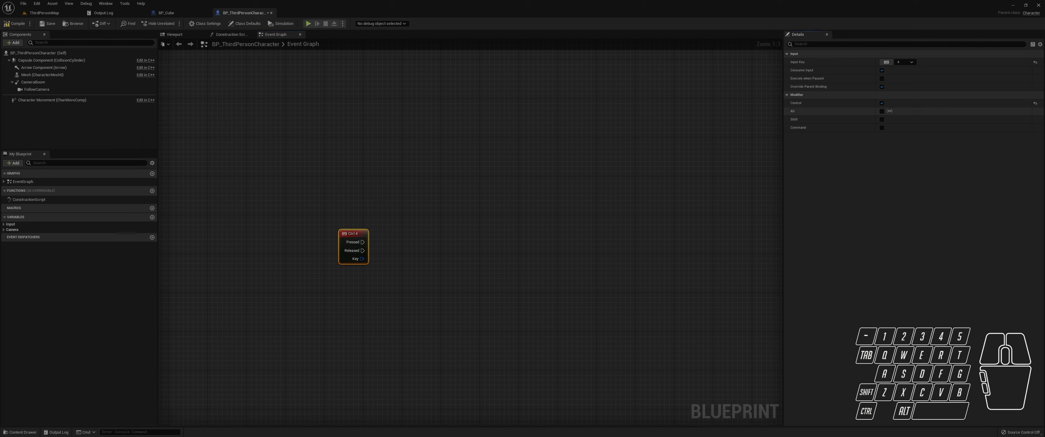
pyautogui.click(882, 103)
pyautogui.moveTo(524, 173); pyautogui.dragTo(556, 181, button='right')
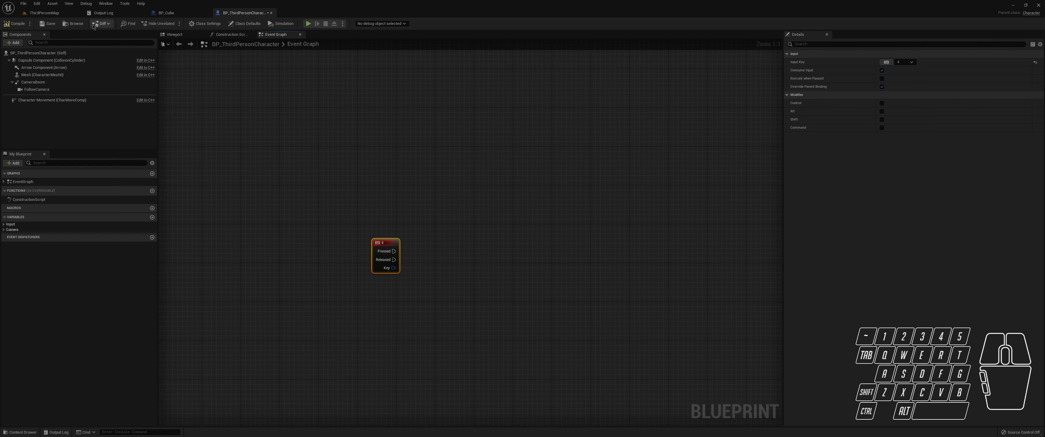